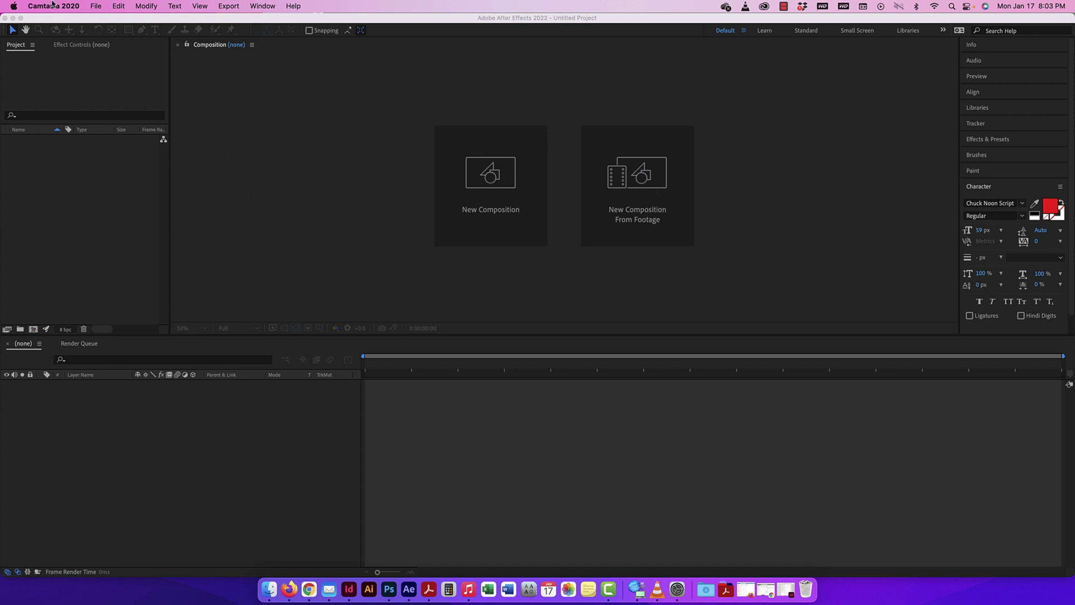
# Create a composition named "stroke reveal" with the HDTV 1080 24 preset, a 10-second duration and a white background.
pyautogui.click(495, 168)
pyautogui.click(494, 168)
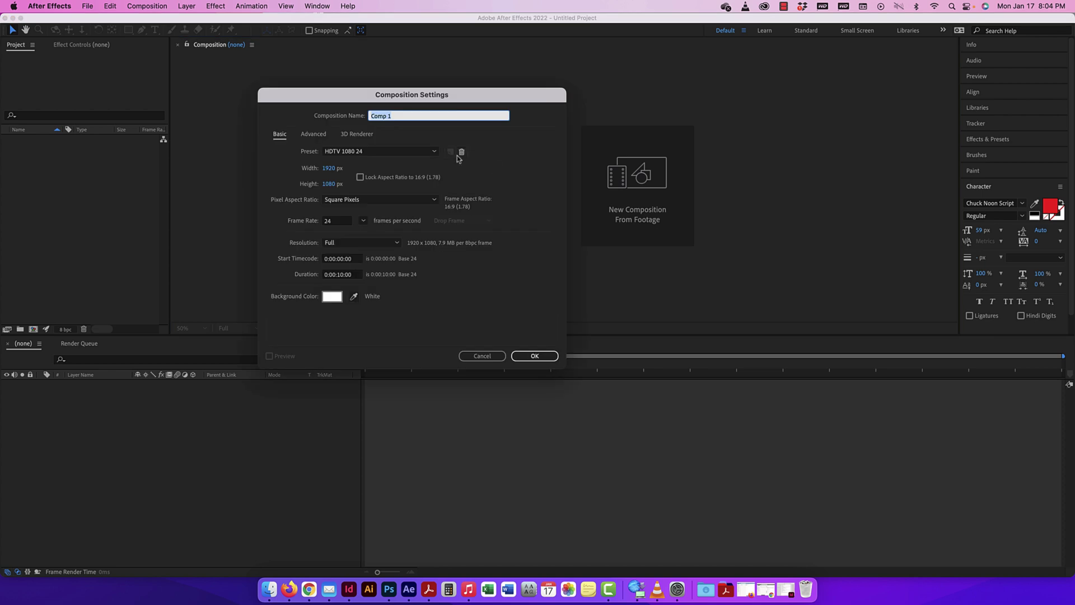
pyautogui.write('stroke reveal')
pyautogui.click(539, 357)
pyautogui.press('super+minus')
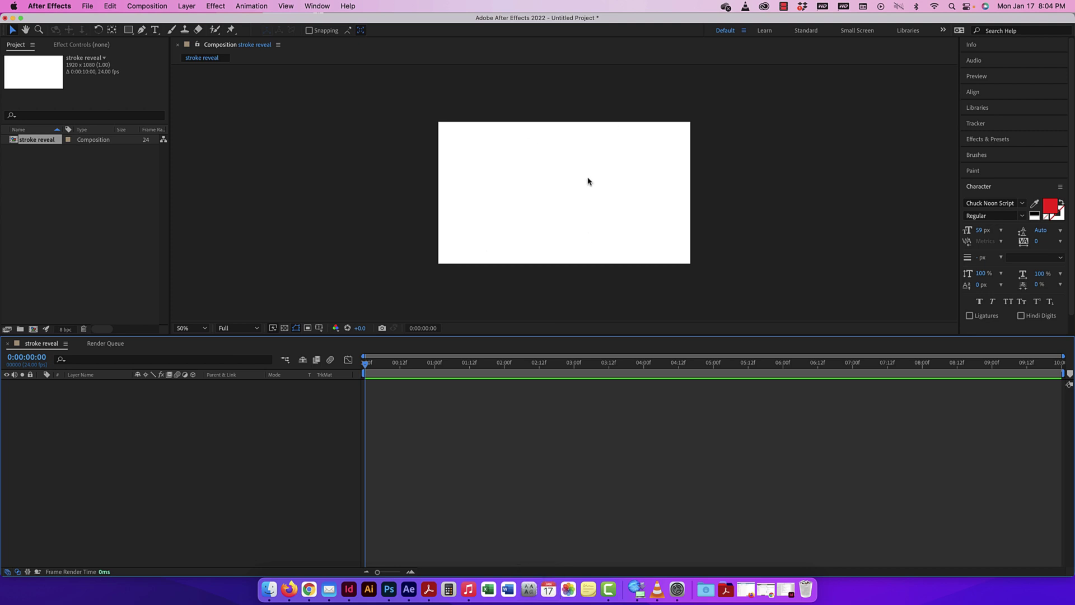
# Toggle the transparency grid on and off to check the composition's background.
pyautogui.click(285, 333)
pyautogui.click(284, 329)
pyautogui.click(285, 329)
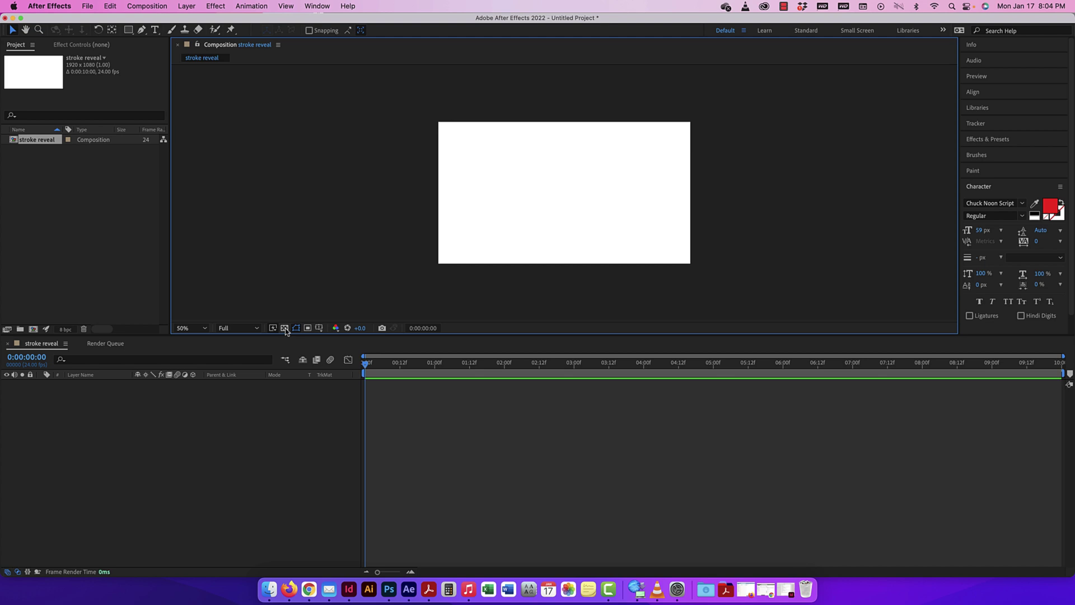
pyautogui.click(285, 329)
pyautogui.click(285, 329)
pyautogui.click(187, 6)
pyautogui.moveTo(190, 21)
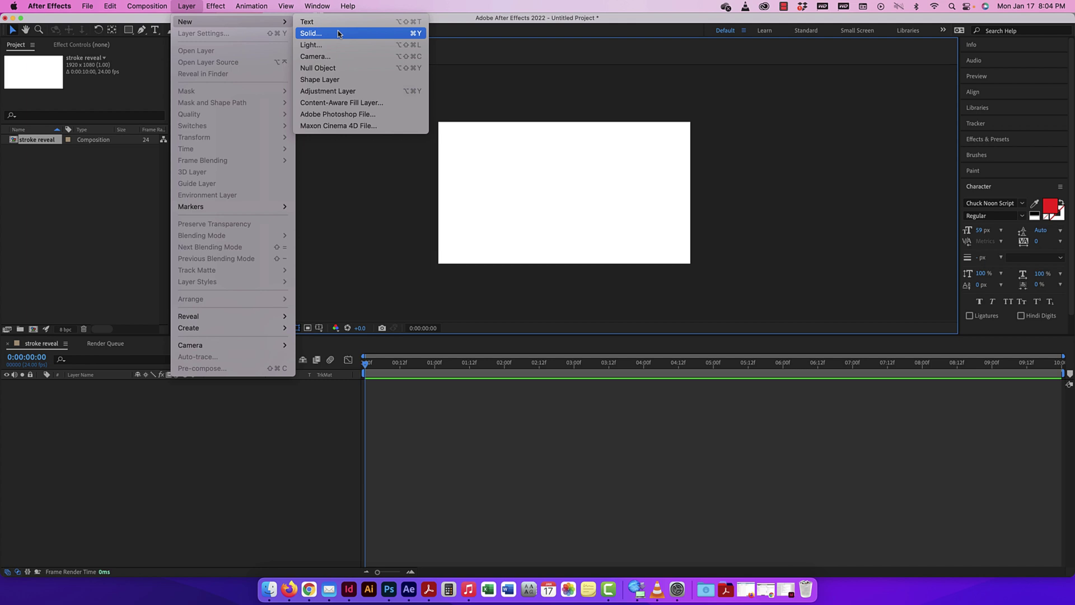
pyautogui.click(465, 166)
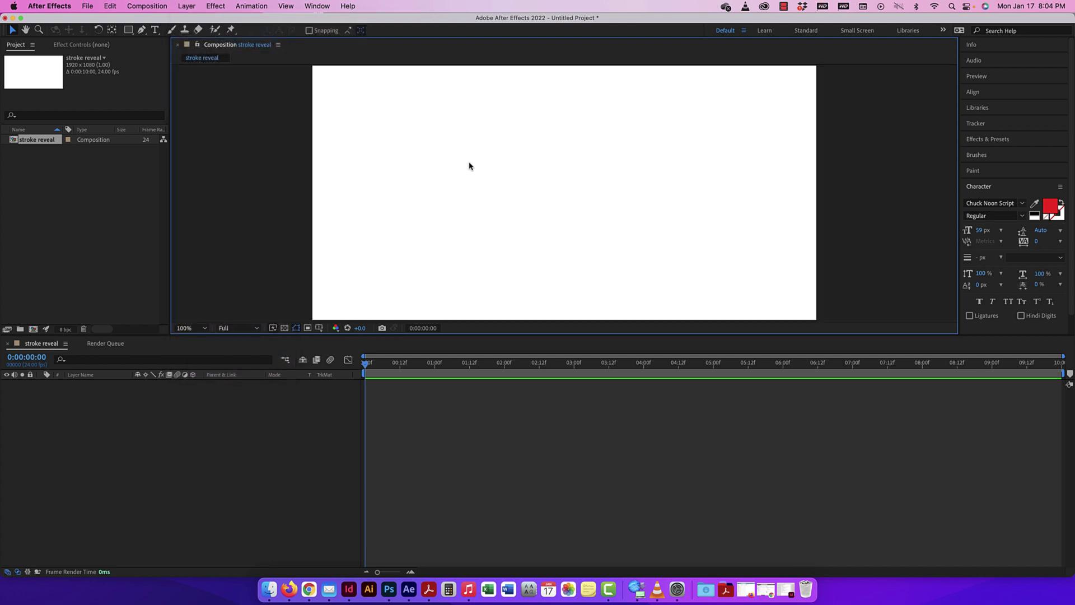
pyautogui.press('super+minus')
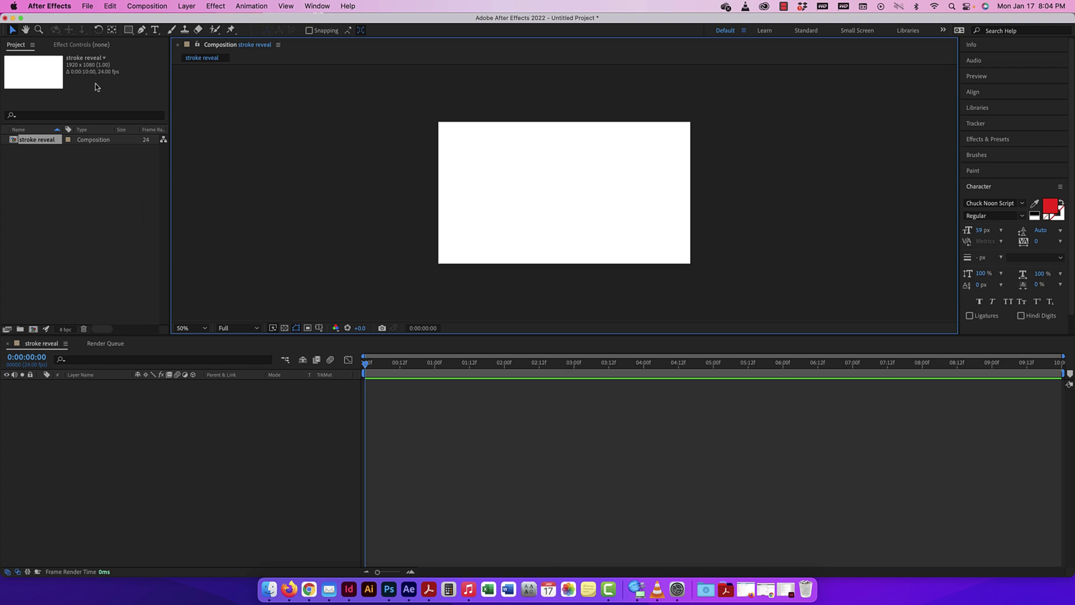
# Start a text layer in the upper middle of the composition and reset its character settings to the defaults.
pyautogui.click(156, 31)
pyautogui.click(155, 31)
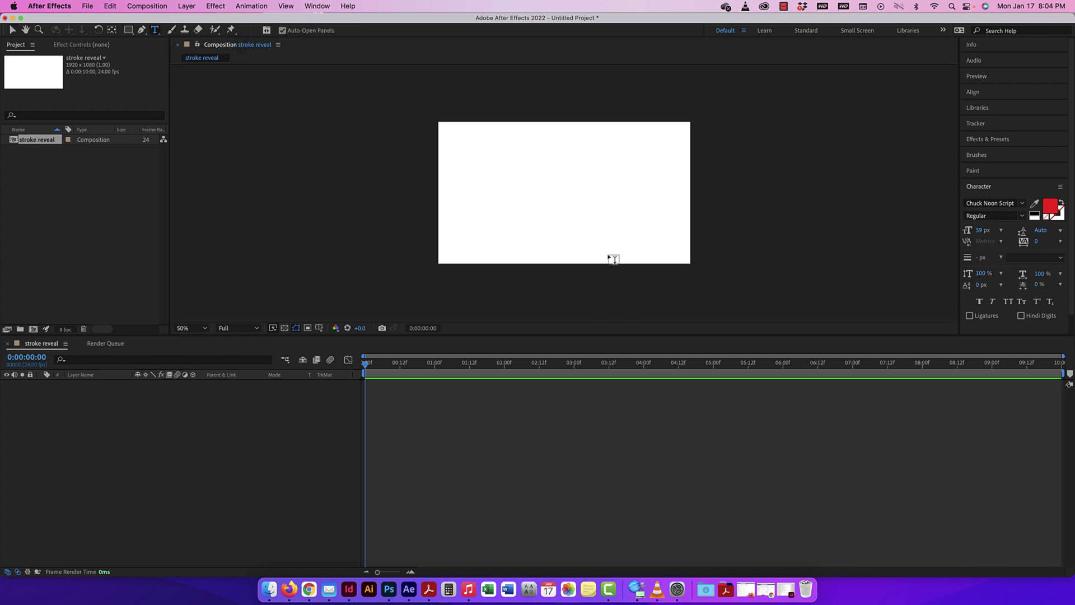
pyautogui.click(521, 170)
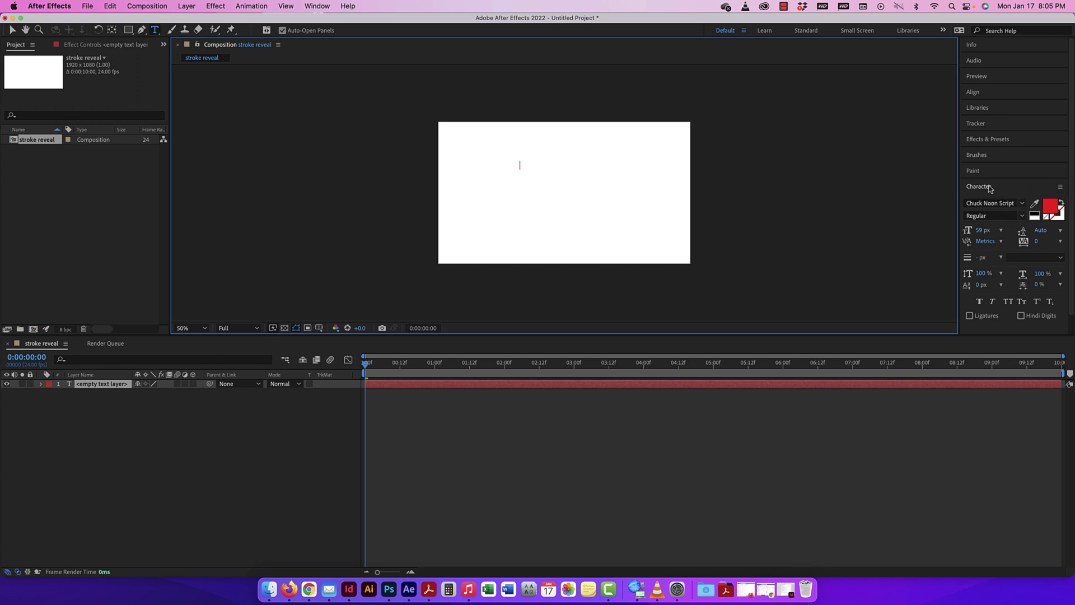
pyautogui.click(317, 6)
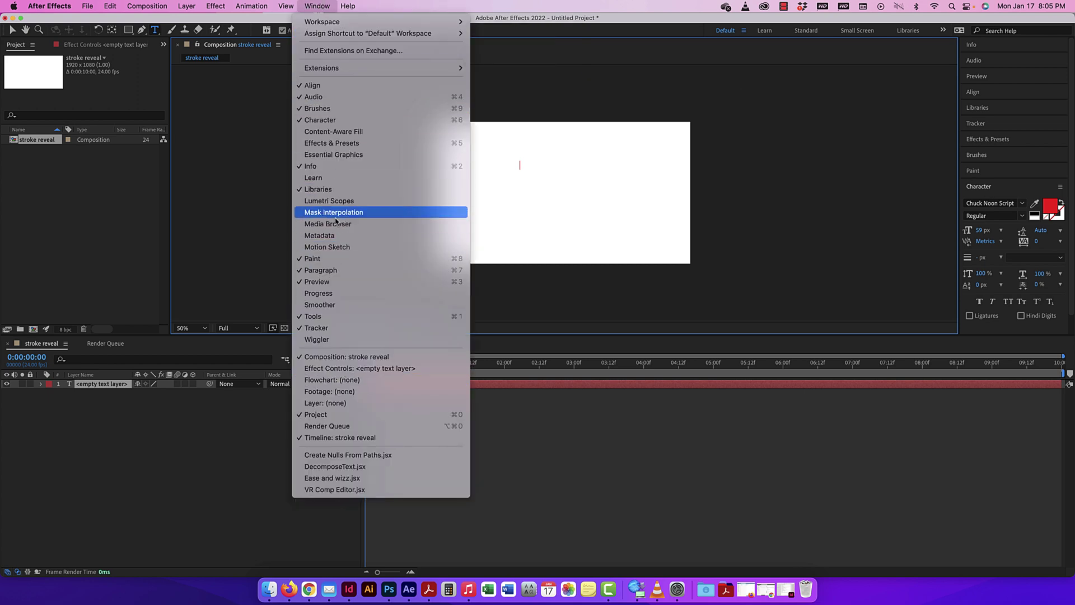
pyautogui.click(733, 106)
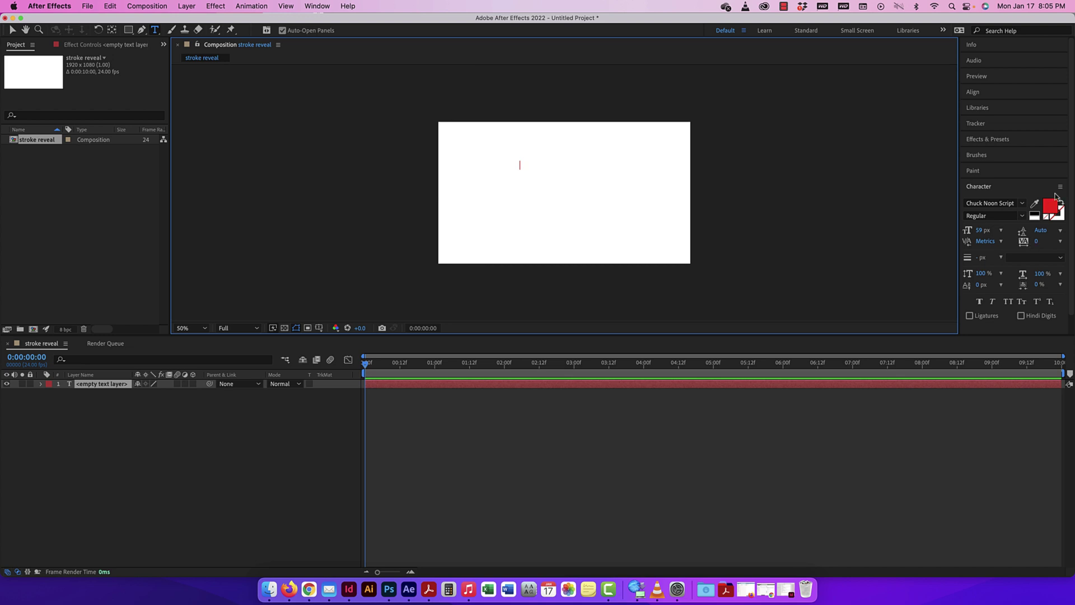
pyautogui.click(1060, 187)
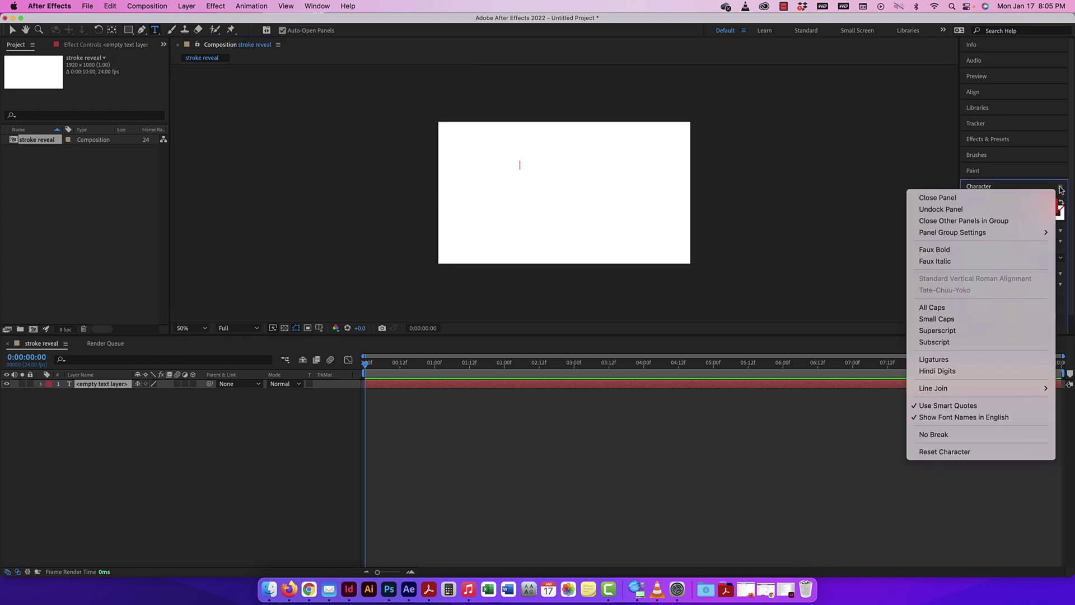
pyautogui.click(951, 452)
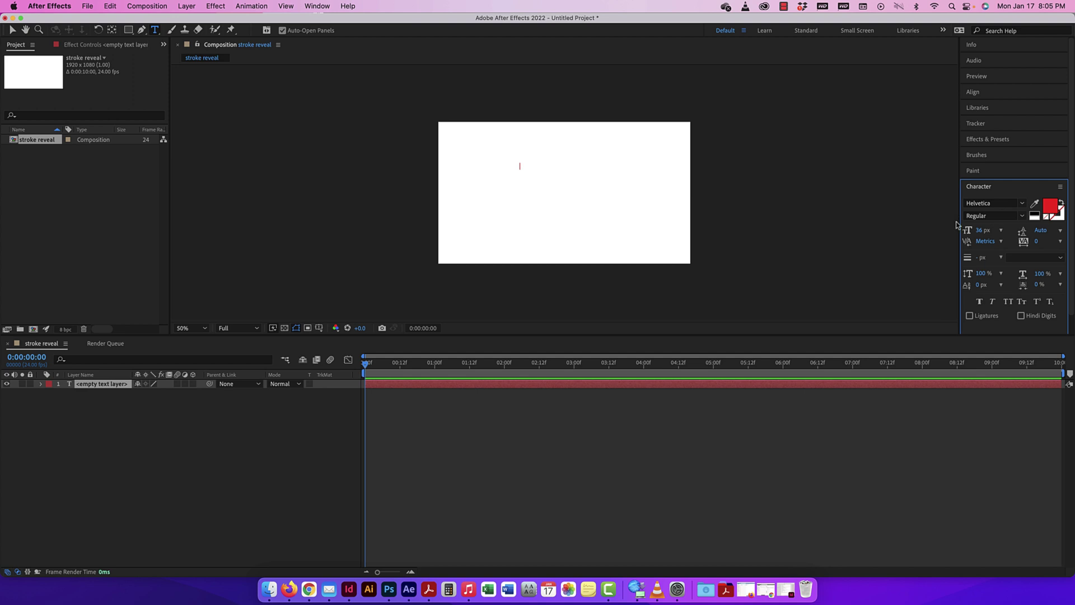
# Set the font to Bank Gothic Light and enter the text "HI".
pyautogui.scroll(-2, 995, 205)
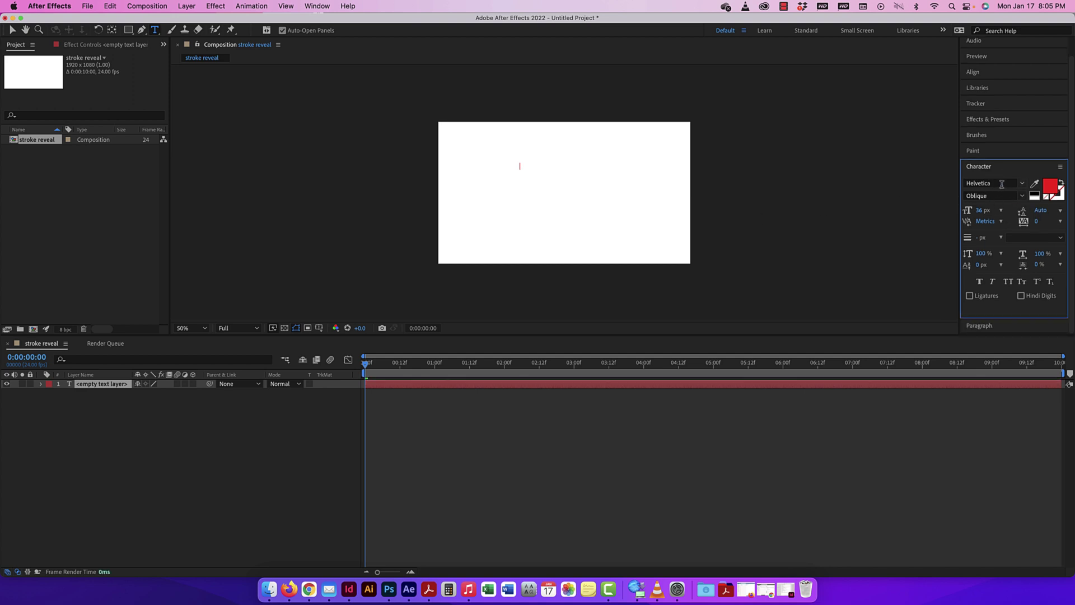
pyautogui.click(1001, 184)
pyautogui.write('ban')
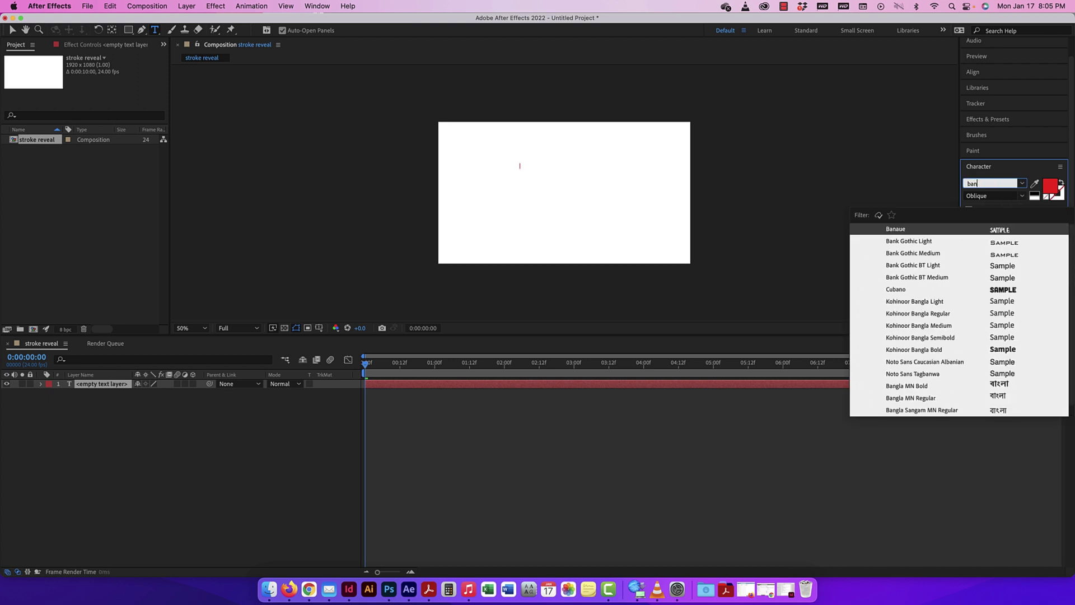
pyautogui.write('k gothic')
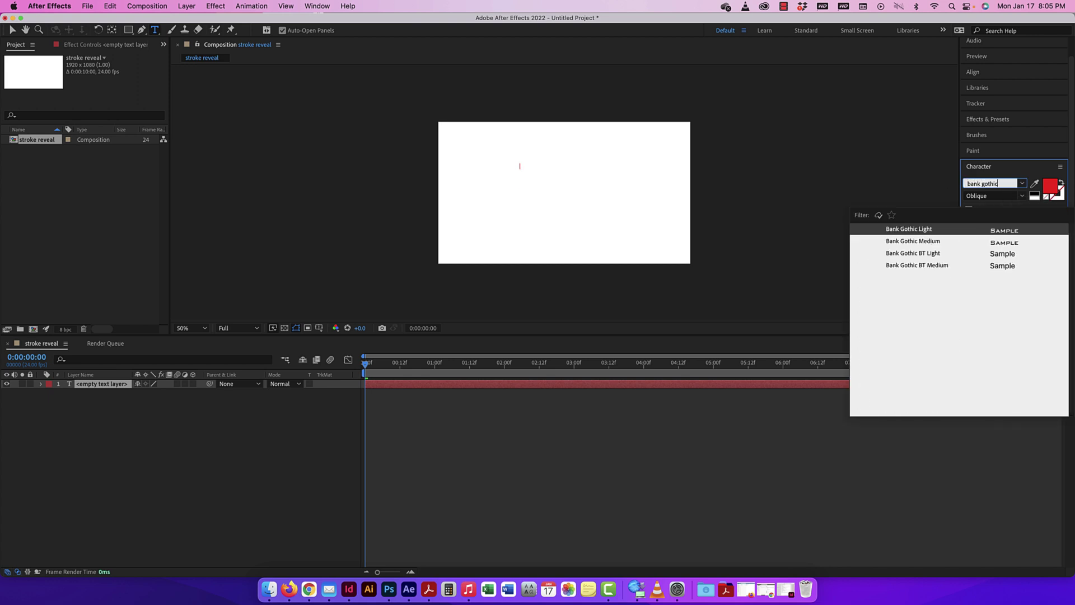
pyautogui.press('Return')
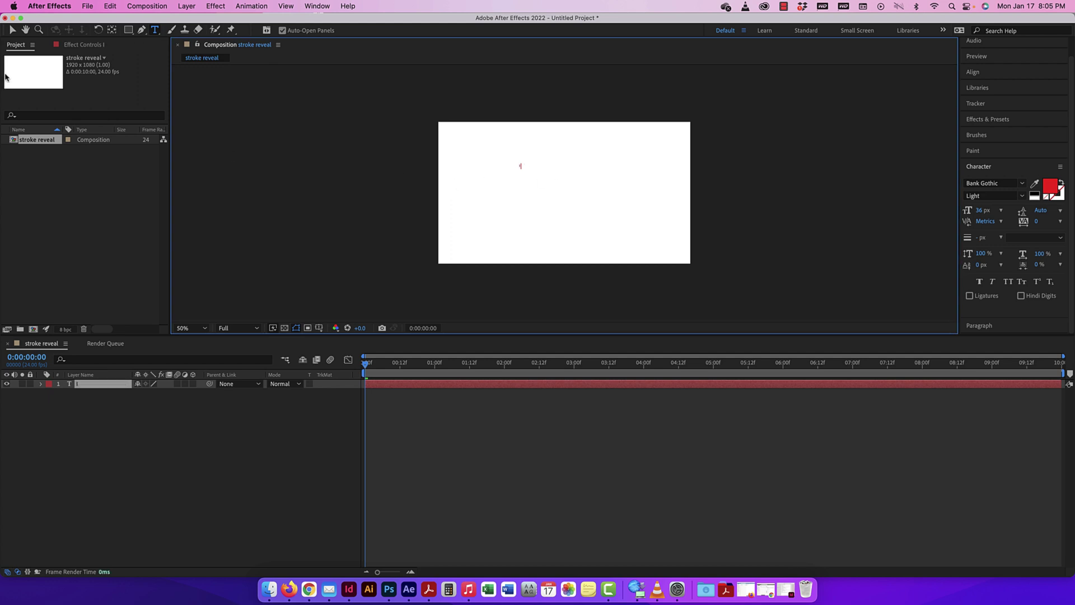
pyautogui.write('HI')
pyautogui.click(12, 30)
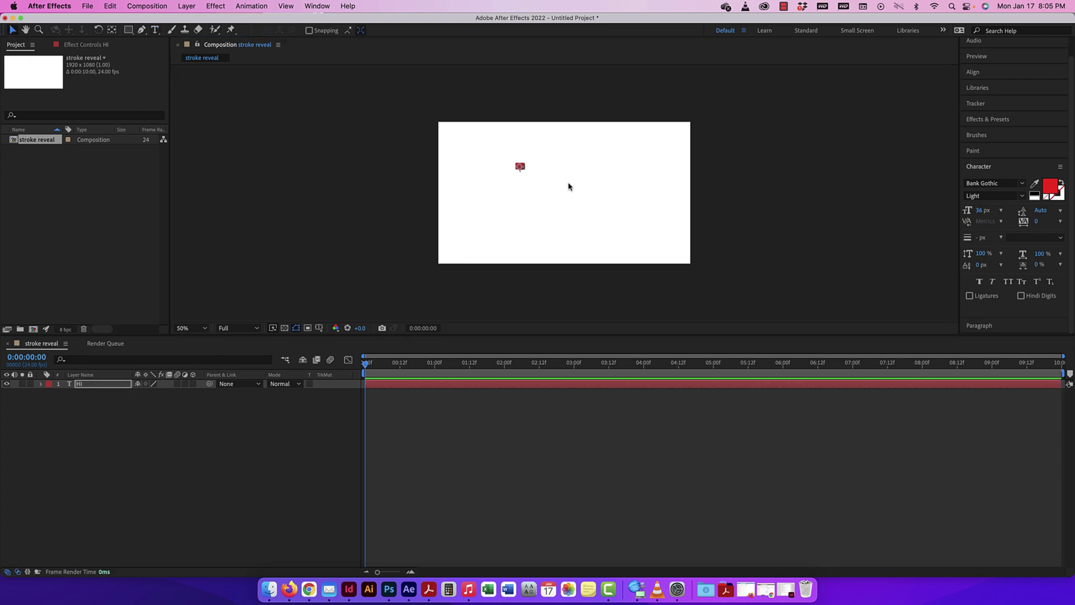
# Center the anchor point of the HI text layer within its letters.
pyautogui.press('super+=')
pyautogui.press('super+=')
pyautogui.press('super+=')
pyautogui.press('super+=')
pyautogui.press('super+=')
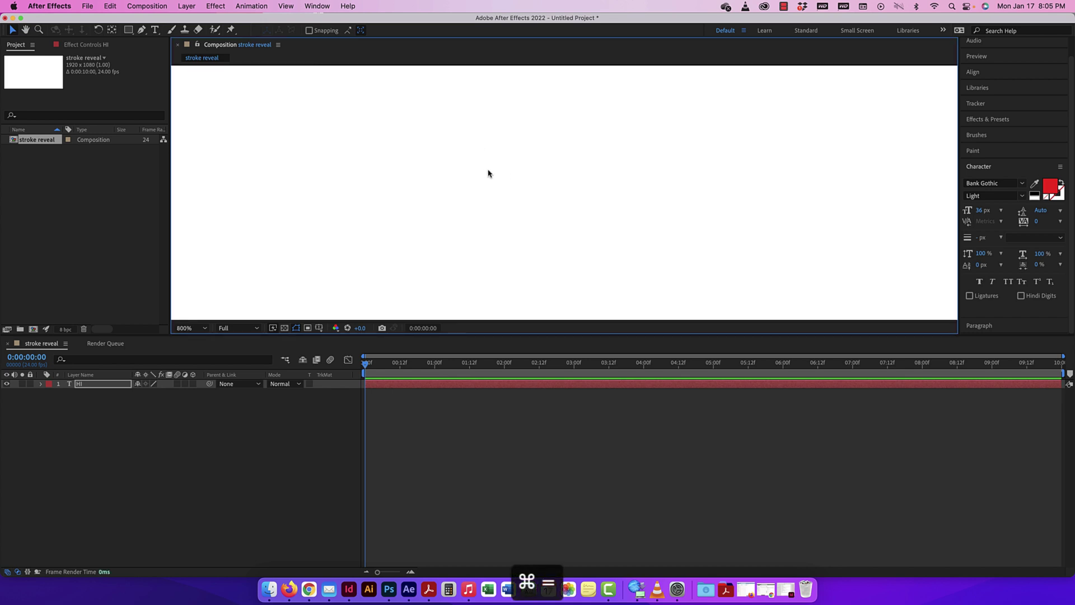
pyautogui.press('space')
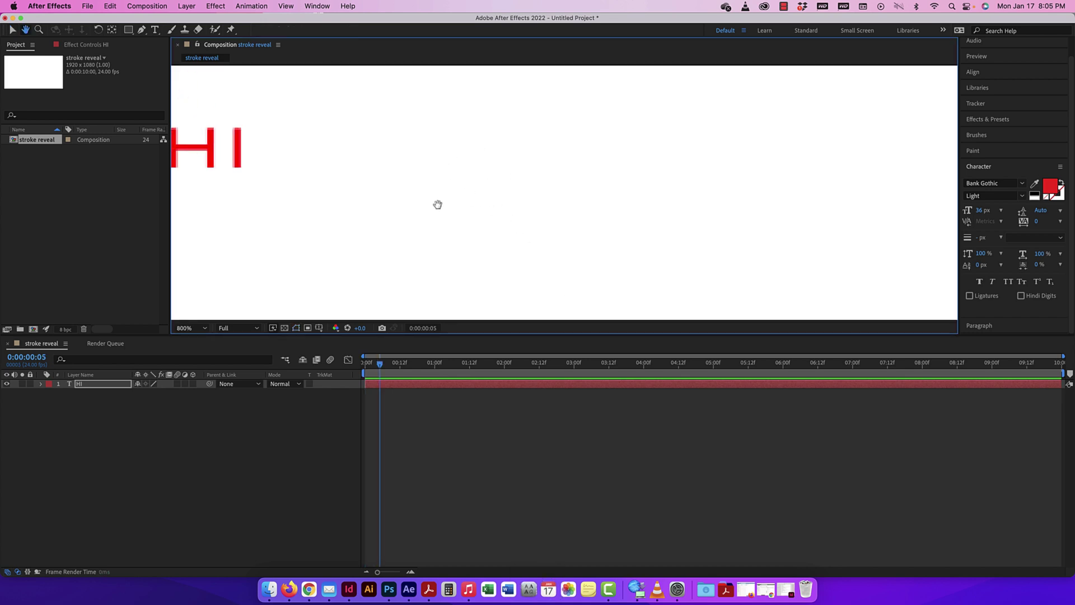
pyautogui.click(451, 193)
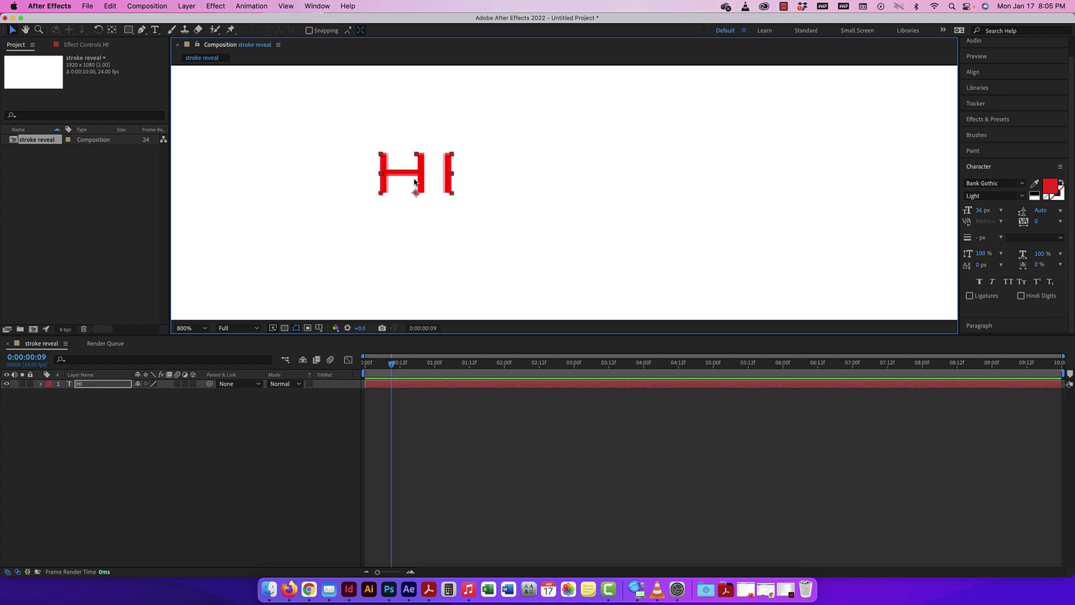
pyautogui.click(112, 31)
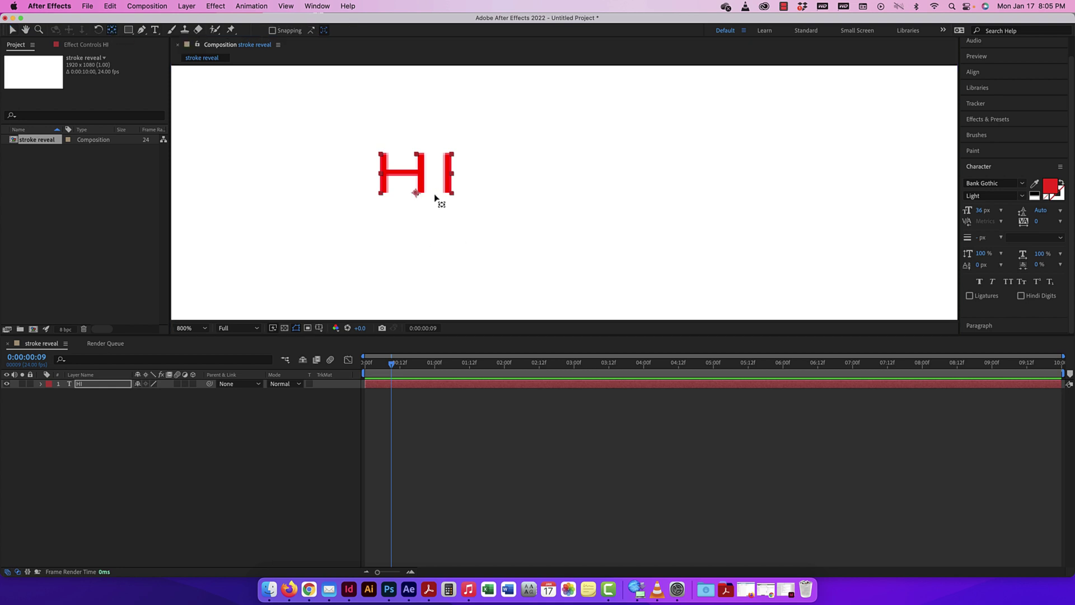
pyautogui.moveTo(419, 197); pyautogui.dragTo(415, 182)
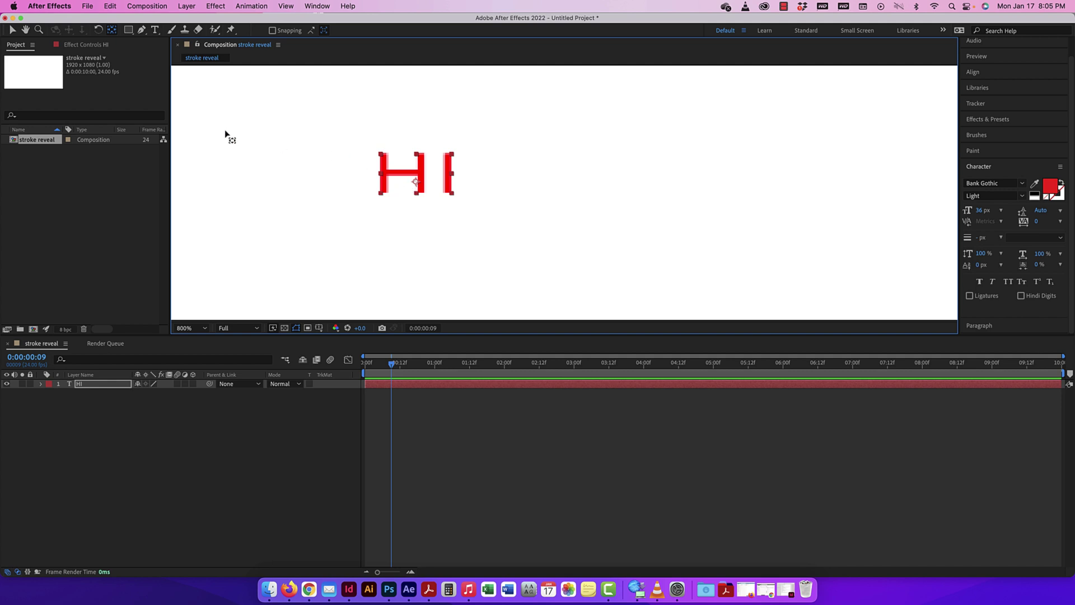
pyautogui.doubleClick(112, 31)
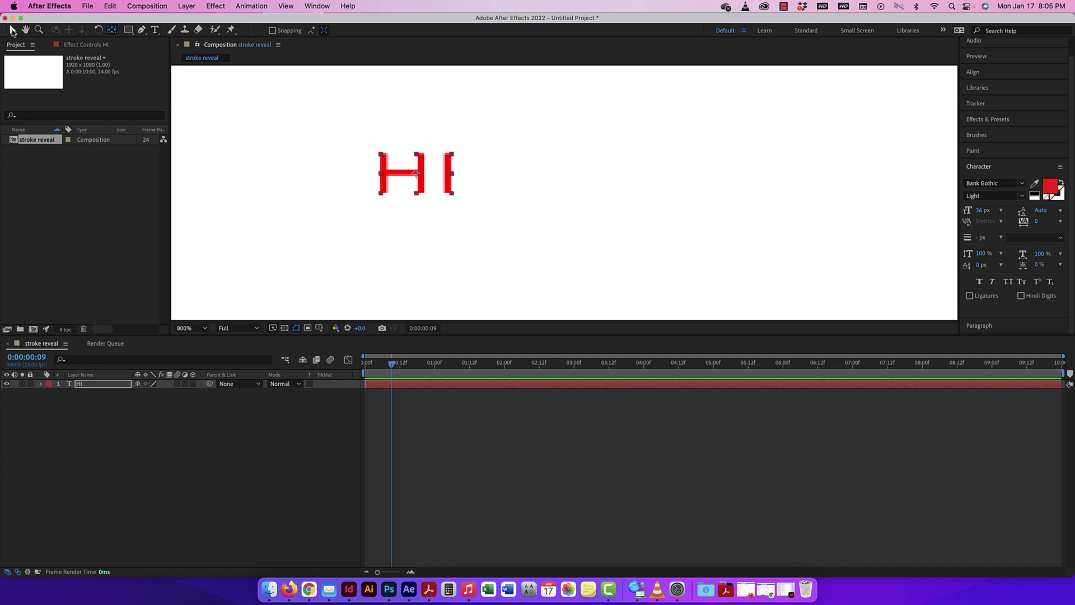
pyautogui.click(12, 30)
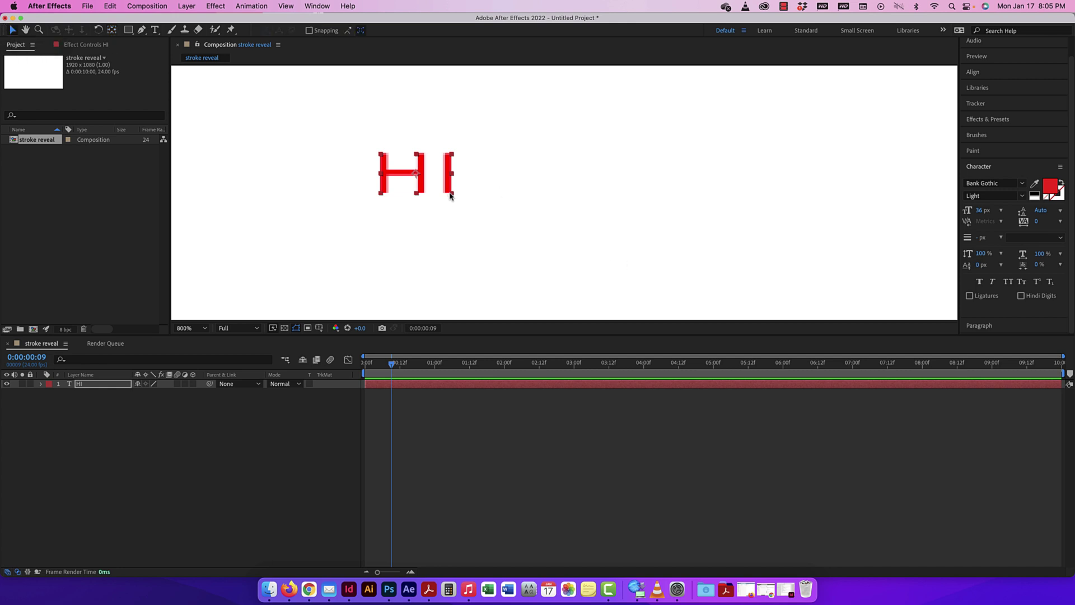
# Scale up the HI text to nearly half the composition's width and position it in the middle of the frame.
pyautogui.moveTo(451, 196); pyautogui.dragTo(569, 266)
pyautogui.press('super+minus')
pyautogui.press('super+minus')
pyautogui.press('super+minus')
pyautogui.press('super+minus')
pyautogui.moveTo(578, 216)
pyautogui.mouseDown()
pyautogui.moveTo(569, 201)
pyautogui.moveTo(572, 217)
pyautogui.mouseUp()
# Reduce the font size of the HI text to 33 px and deselect the layer.
pyautogui.doubleClick(610, 228)
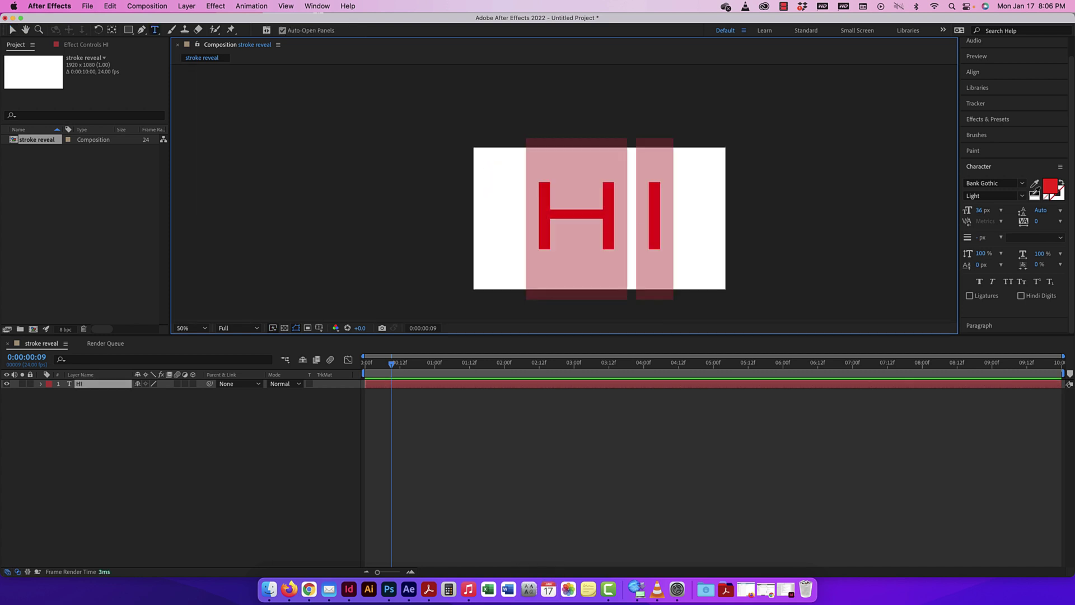
pyautogui.moveTo(980, 210)
pyautogui.mouseDown()
pyautogui.moveTo(990, 212)
pyautogui.moveTo(979, 212)
pyautogui.mouseUp()
pyautogui.click(16, 30)
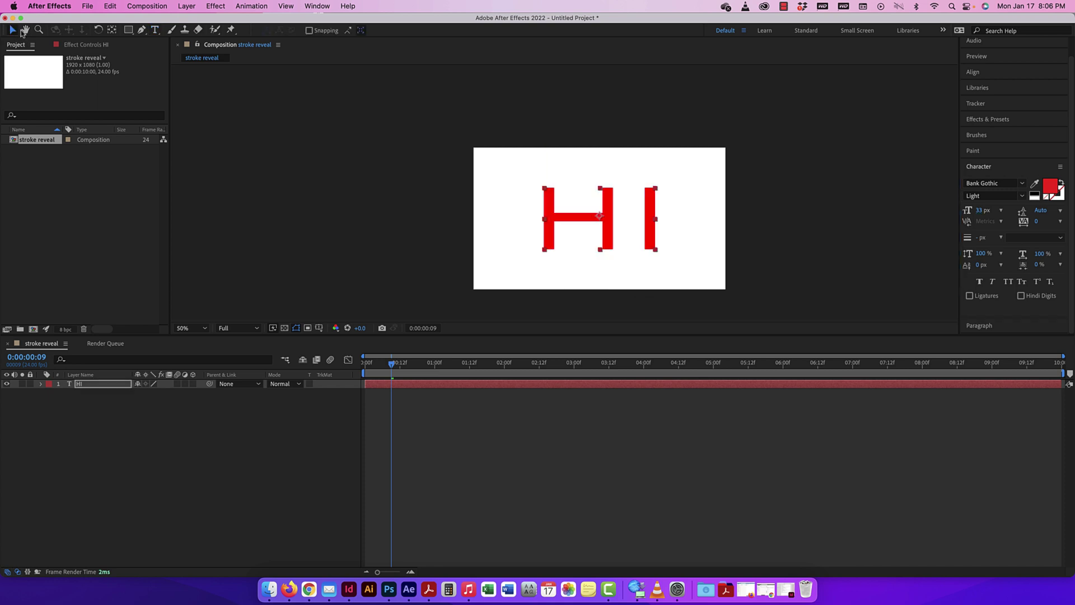
pyautogui.press('super+equal')
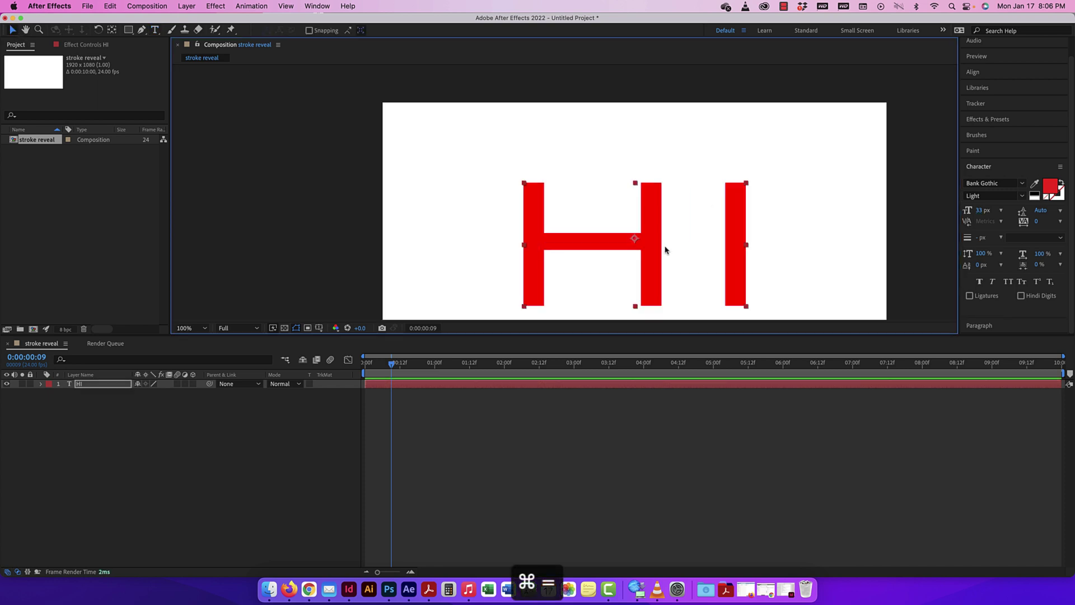
pyautogui.moveTo(679, 247); pyautogui.dragTo(639, 225)
pyautogui.press('super+minus')
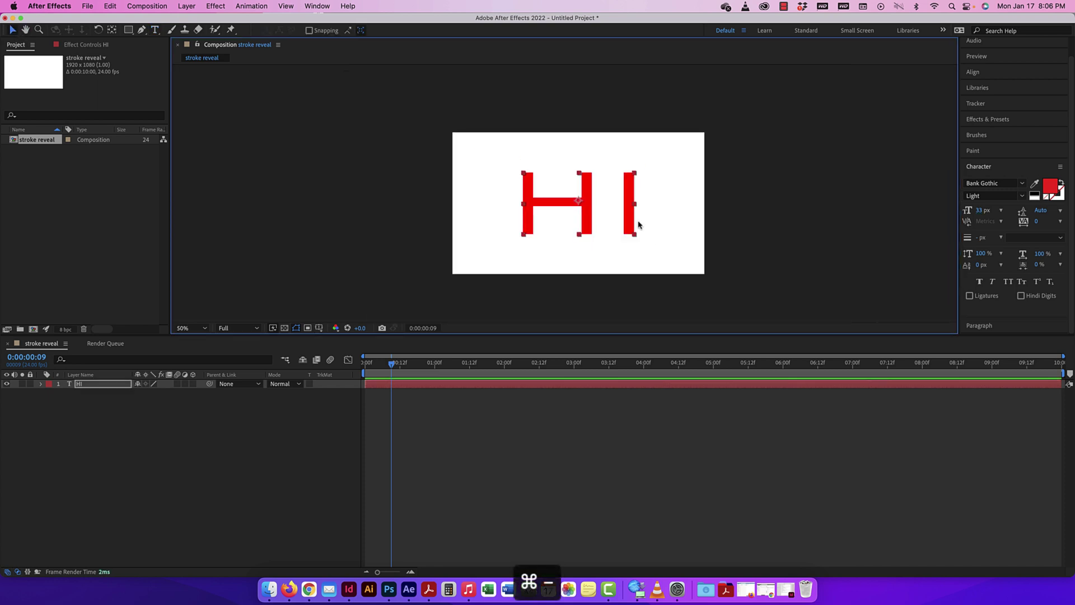
pyautogui.click(648, 231)
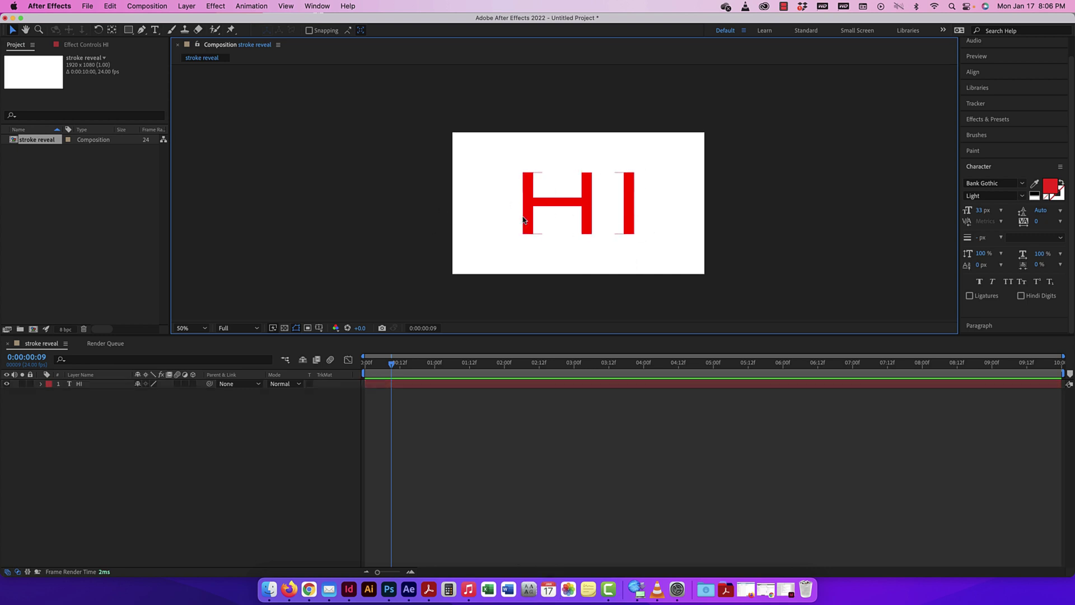
pyautogui.press('super+equal')
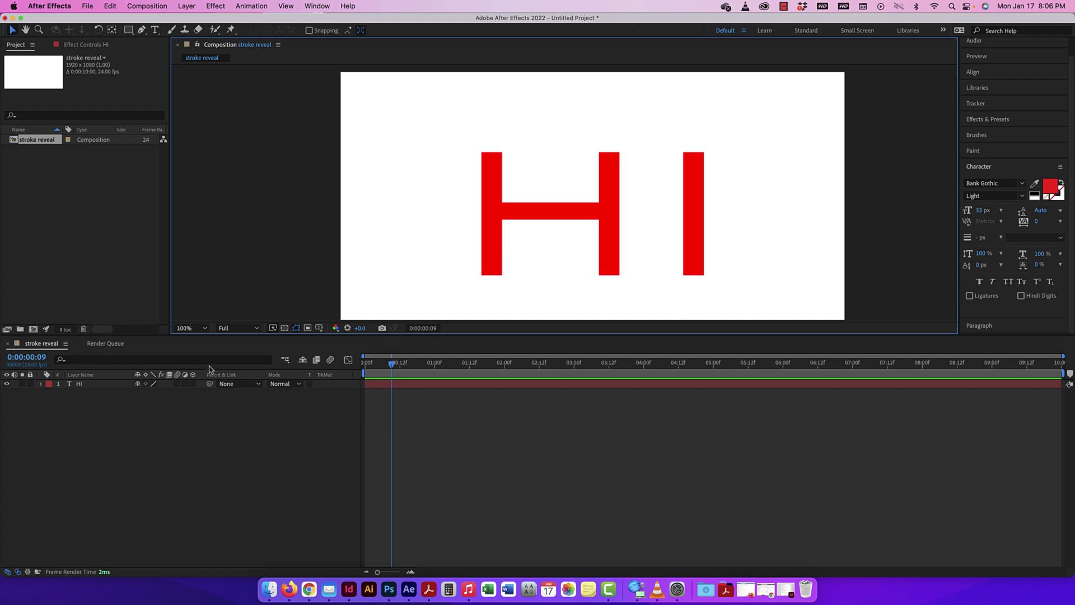
pyautogui.click(87, 385)
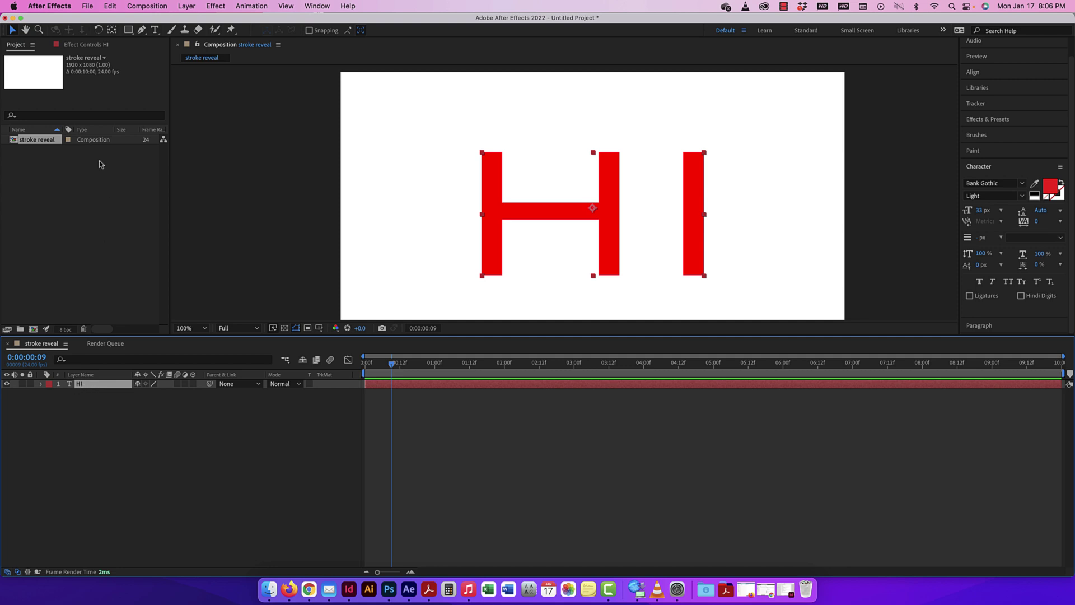
pyautogui.click(142, 30)
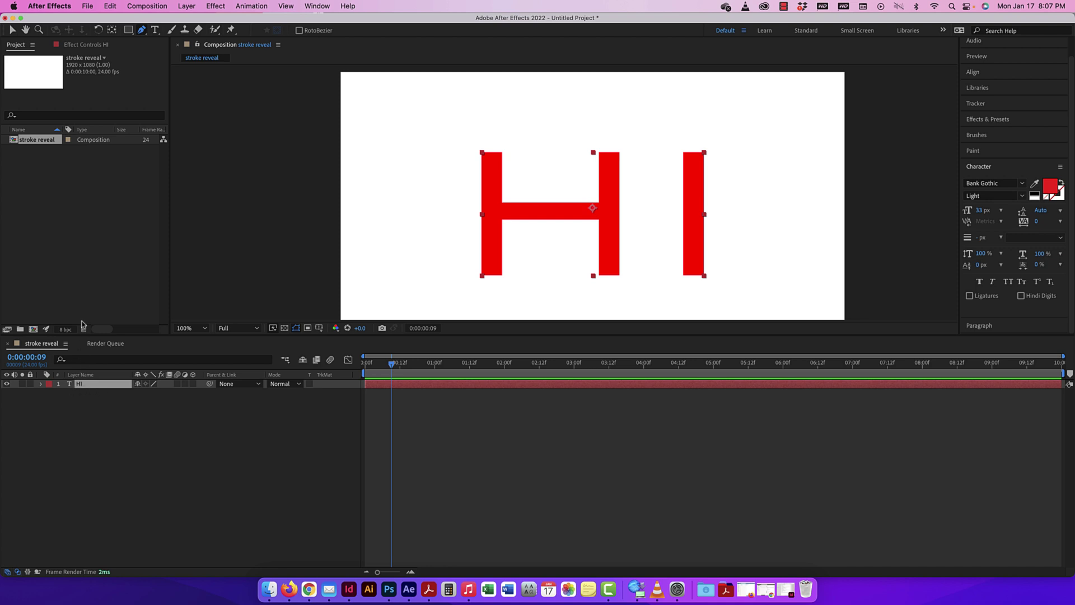
pyautogui.click(12, 30)
# With no layer selected, draw a closed seven-point freeform shape with the Pen tool beside the letter H.
pyautogui.click(108, 509)
pyautogui.click(141, 31)
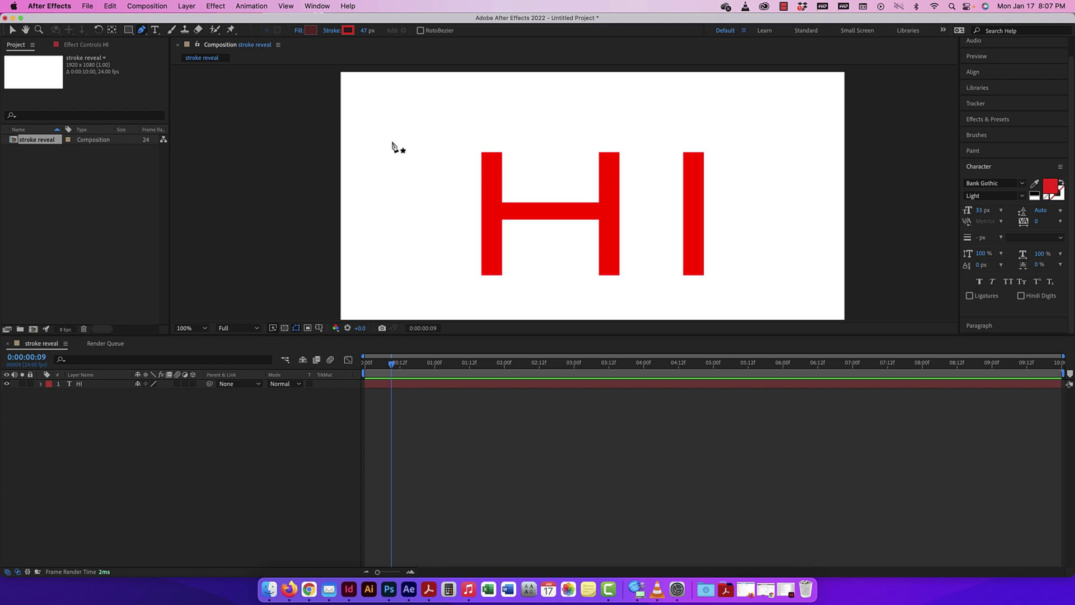
pyautogui.click(384, 134)
pyautogui.click(420, 112)
pyautogui.click(450, 122)
pyautogui.click(446, 177)
pyautogui.click(412, 195)
pyautogui.click(358, 220)
pyautogui.click(352, 182)
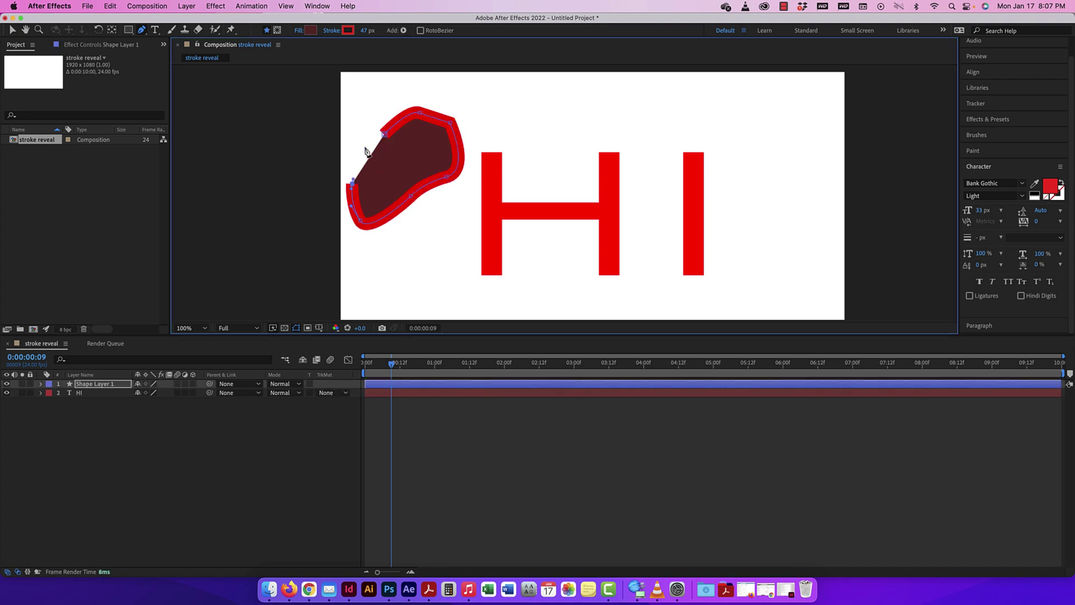
pyautogui.click(383, 134)
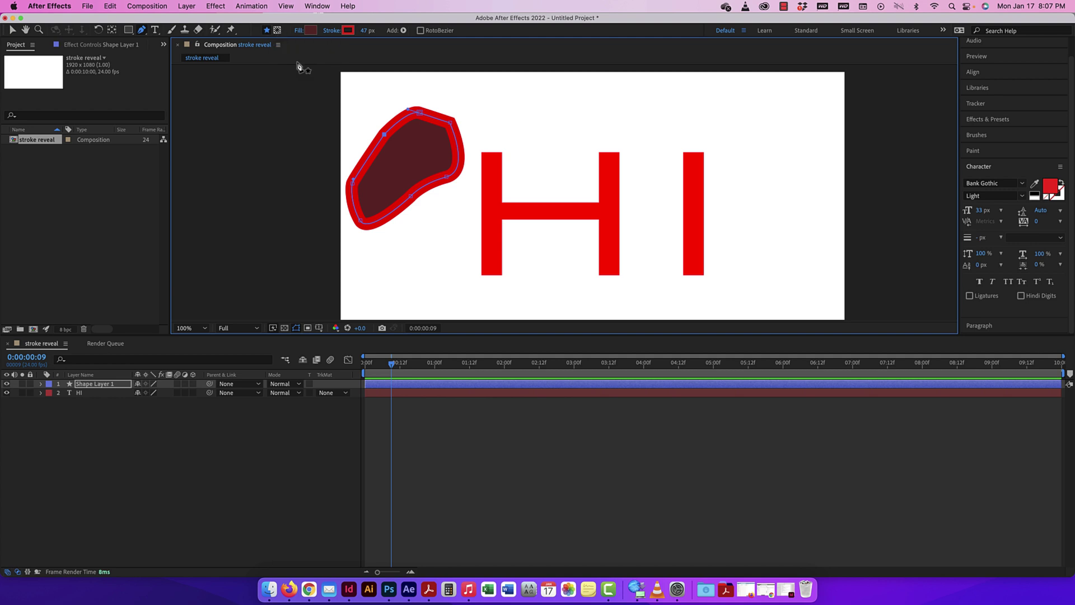
# Draw a second closed five-point freeform shape on the same shape layer, below the first shape, with the Pen tool.
pyautogui.click(40, 384)
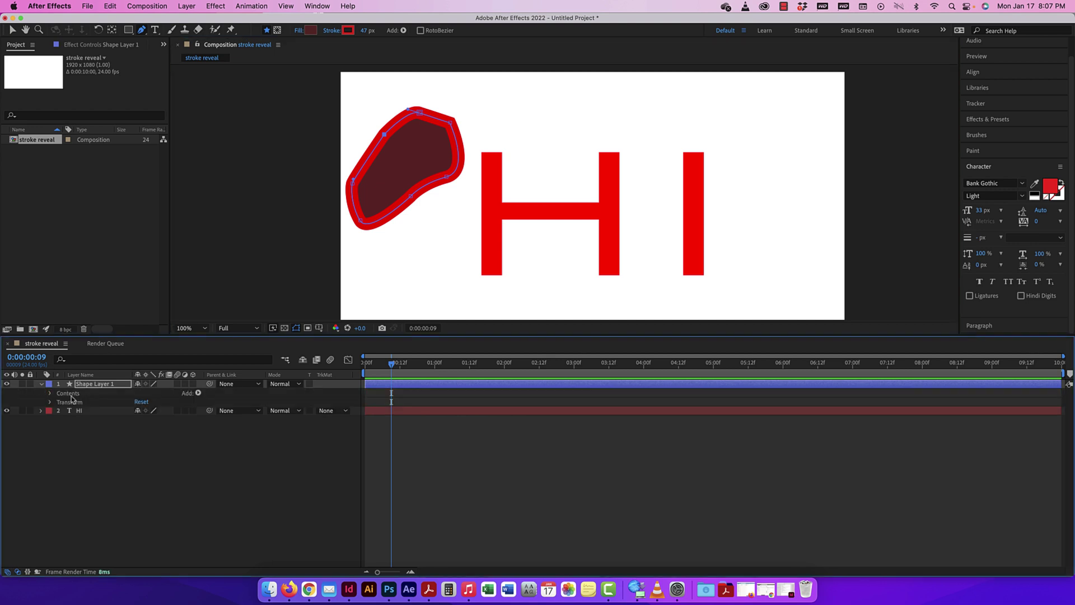
pyautogui.click(51, 393)
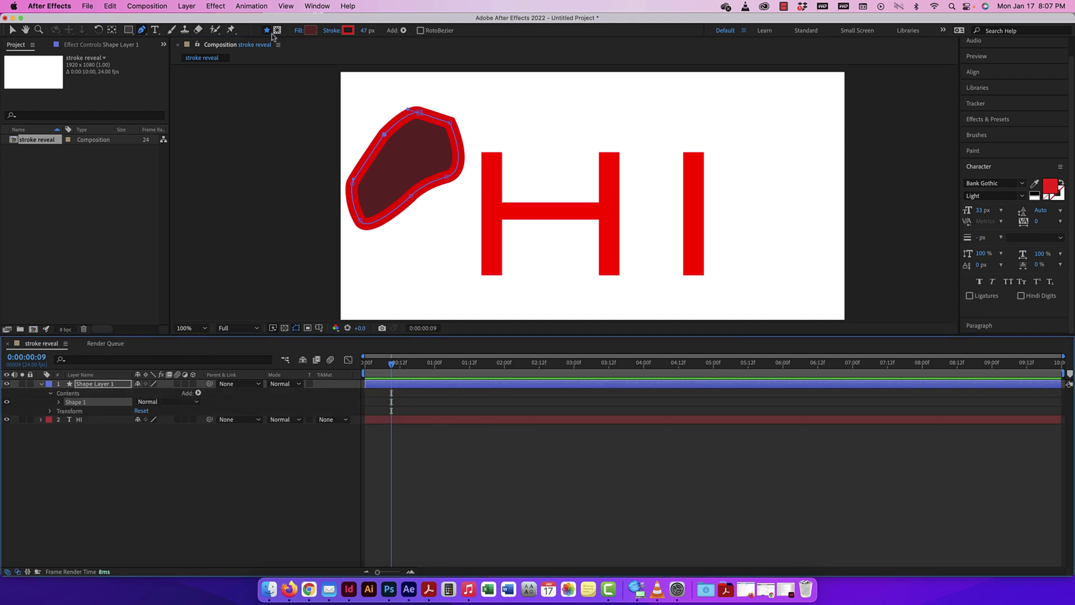
pyautogui.click(384, 253)
pyautogui.click(432, 242)
pyautogui.click(446, 266)
pyautogui.click(417, 291)
pyautogui.moveTo(374, 289); pyautogui.dragTo(376, 276)
pyautogui.click(385, 253)
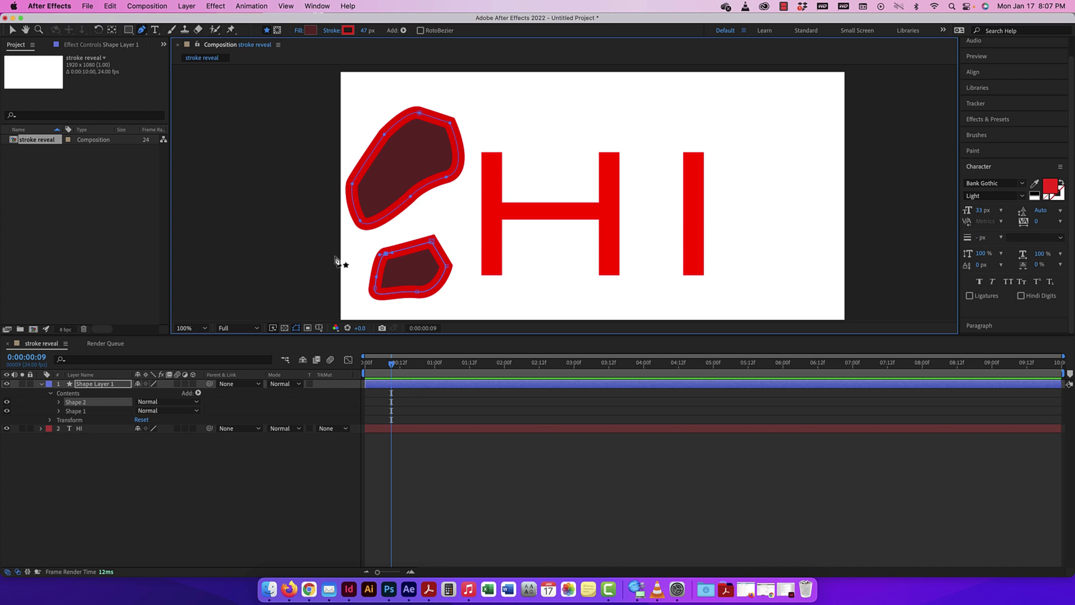
# Switch the Pen tool to mask creation and draw a closed four-point mask over part of the upper shape, and list the layer's masks.
pyautogui.click(277, 30)
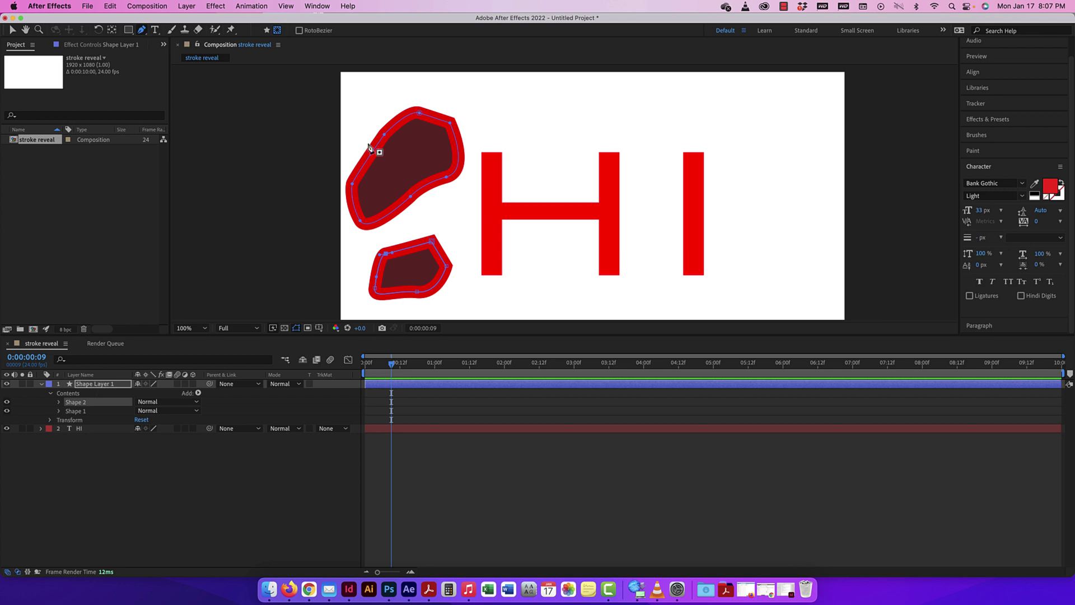
pyautogui.click(360, 121)
pyautogui.moveTo(349, 234); pyautogui.dragTo(354, 234)
pyautogui.moveTo(455, 214); pyautogui.dragTo(452, 205)
pyautogui.click(413, 94)
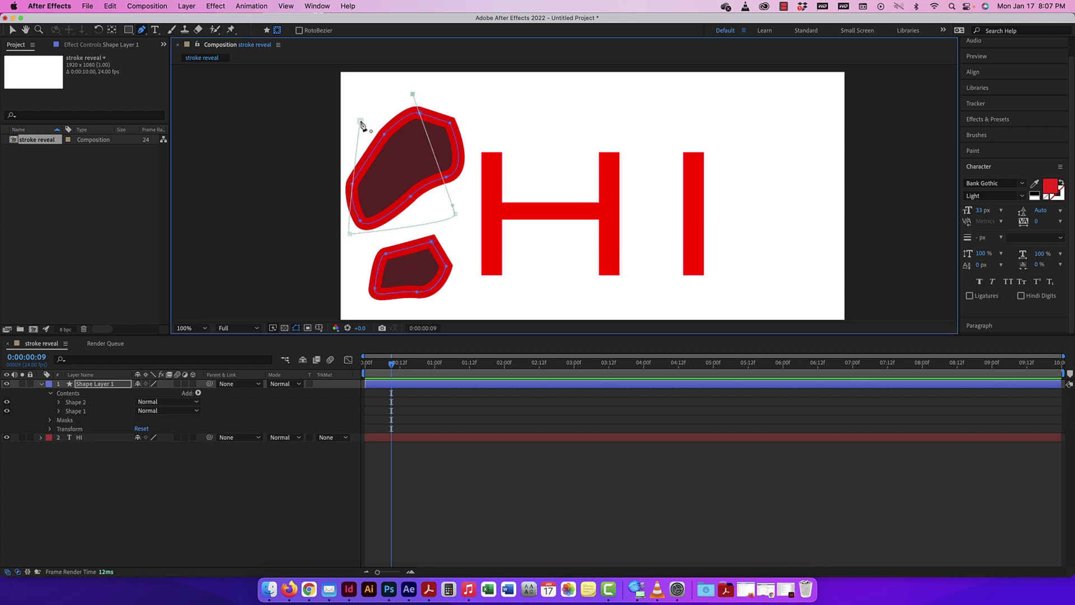
pyautogui.click(361, 122)
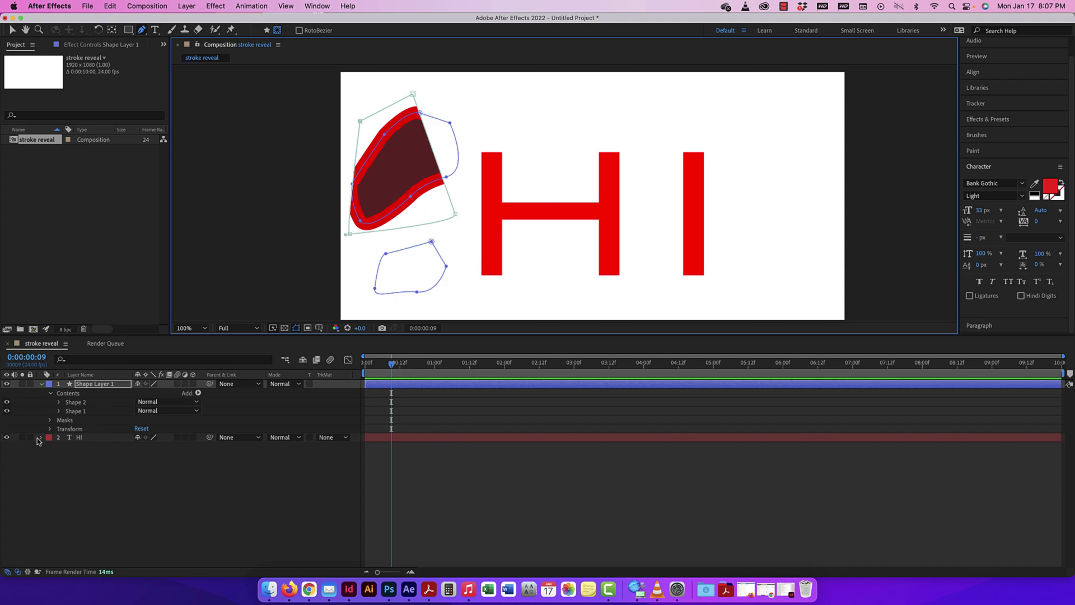
pyautogui.click(50, 420)
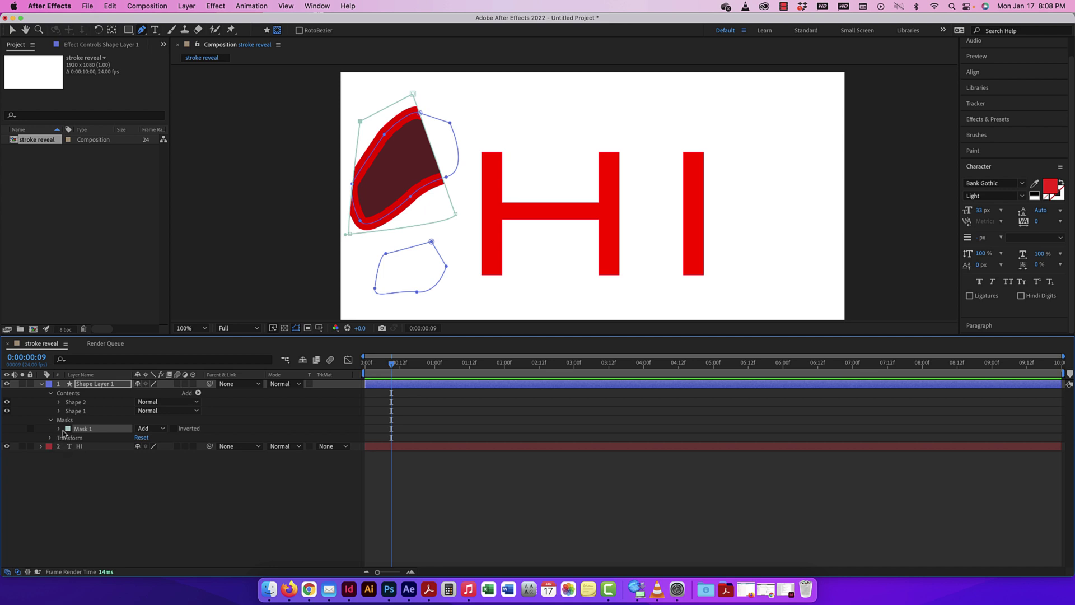
# Delete the shape layer with its freeform shapes and mask.
pyautogui.click(90, 384)
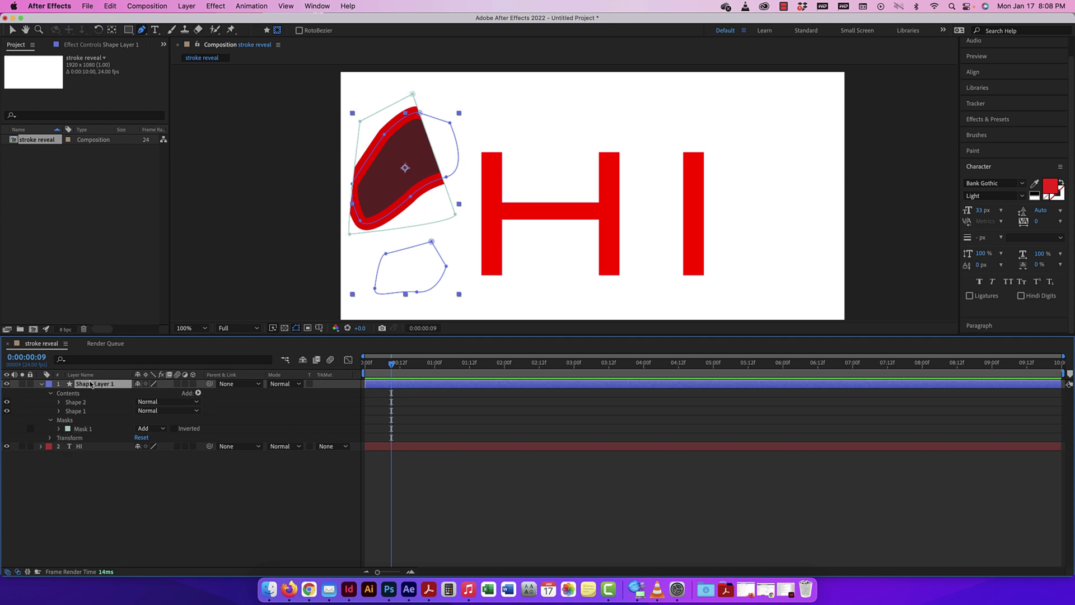
pyautogui.press('Delete')
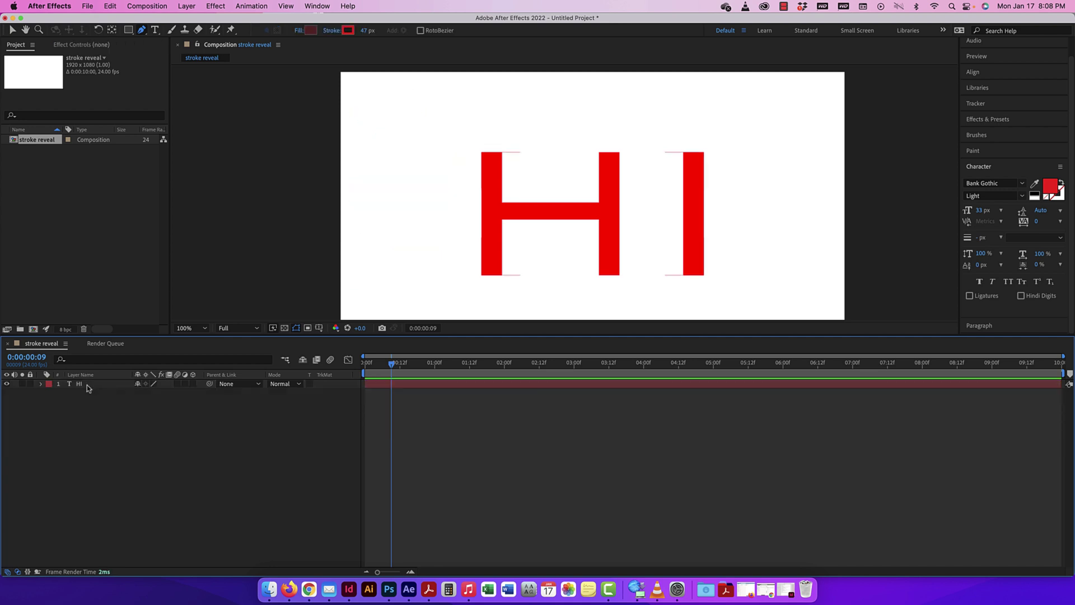
# On the HI text layer, draw straight open mask paths down the H's left stem and across its crossbar.
pyautogui.click(86, 384)
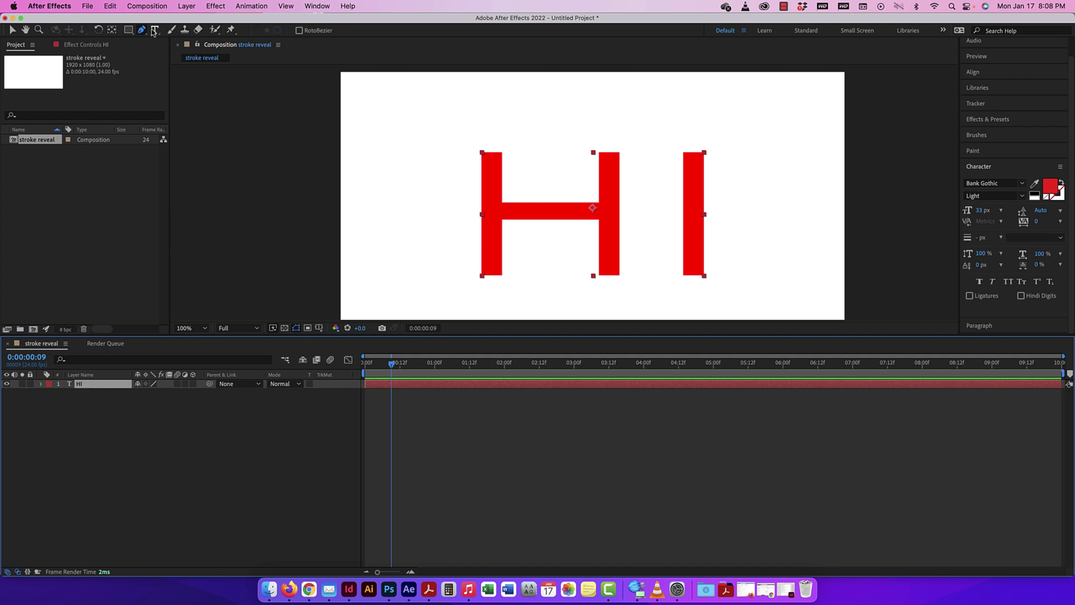
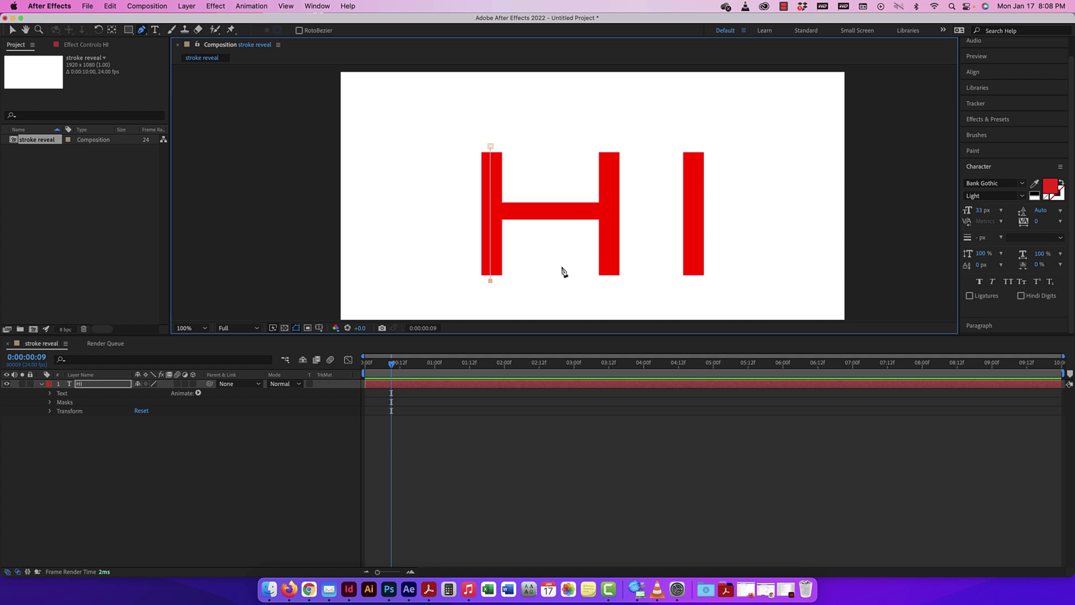
pyautogui.press('Return')
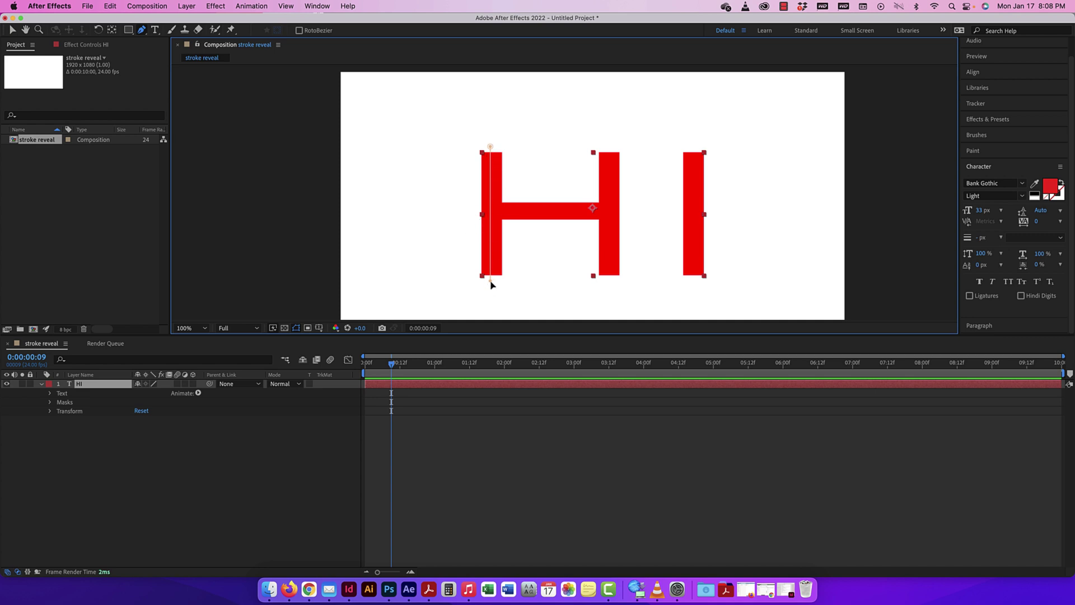
pyautogui.click(476, 212)
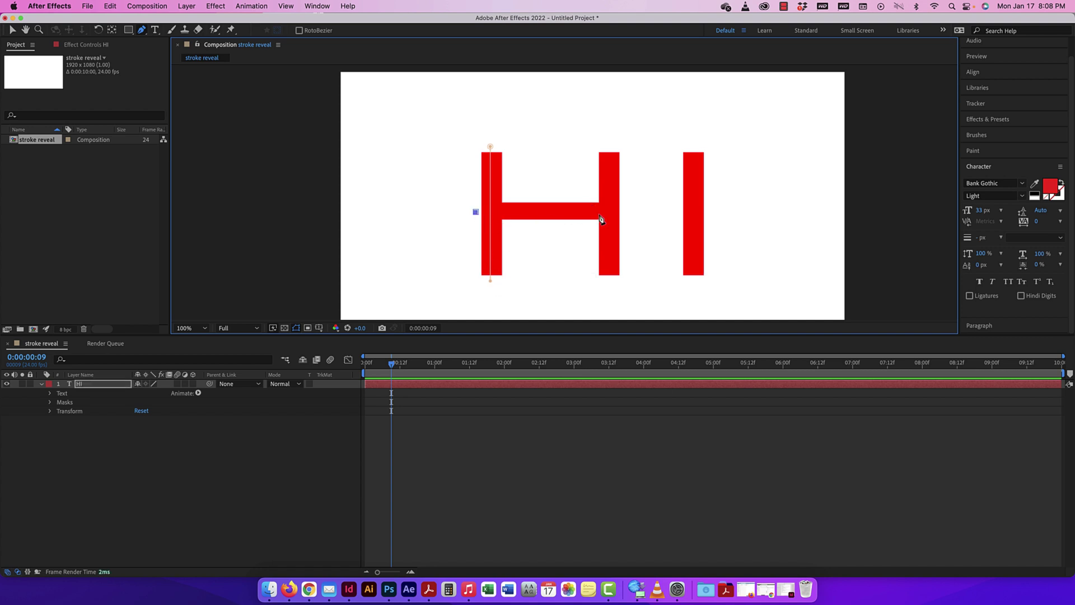
pyautogui.click(624, 212)
pyautogui.press('Escape')
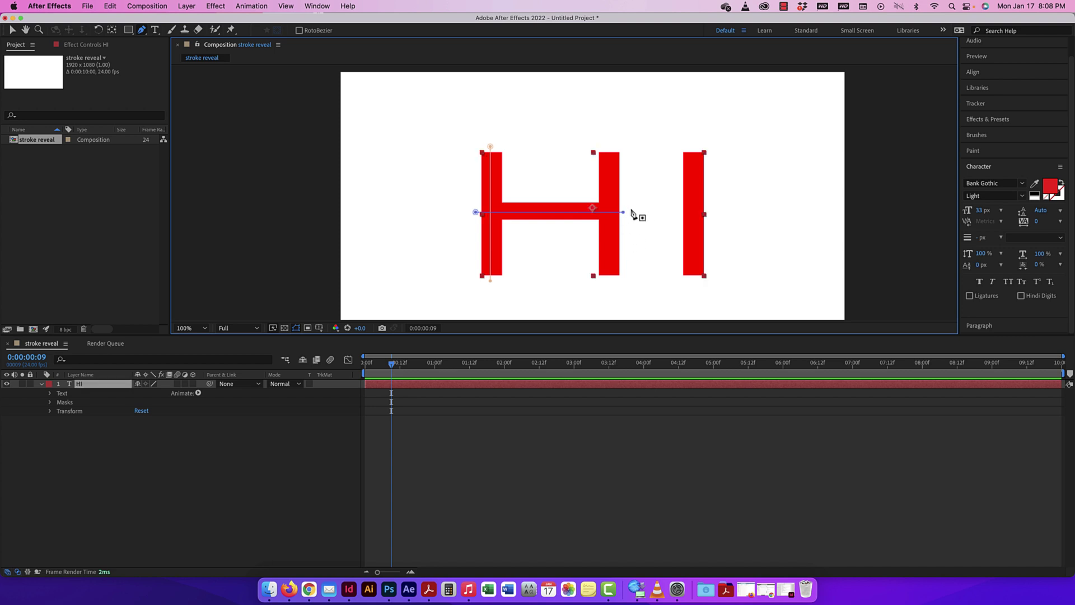
# Add separate straight open mask paths down the H's right stem and down the letter I.
pyautogui.click(608, 147)
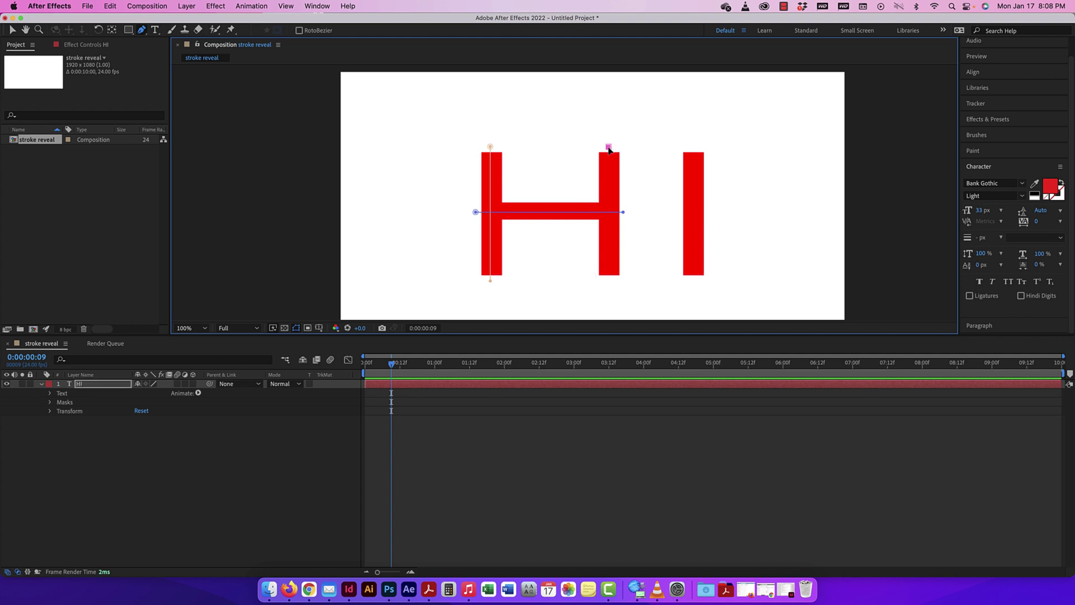
pyautogui.click(608, 278)
pyautogui.click(693, 147)
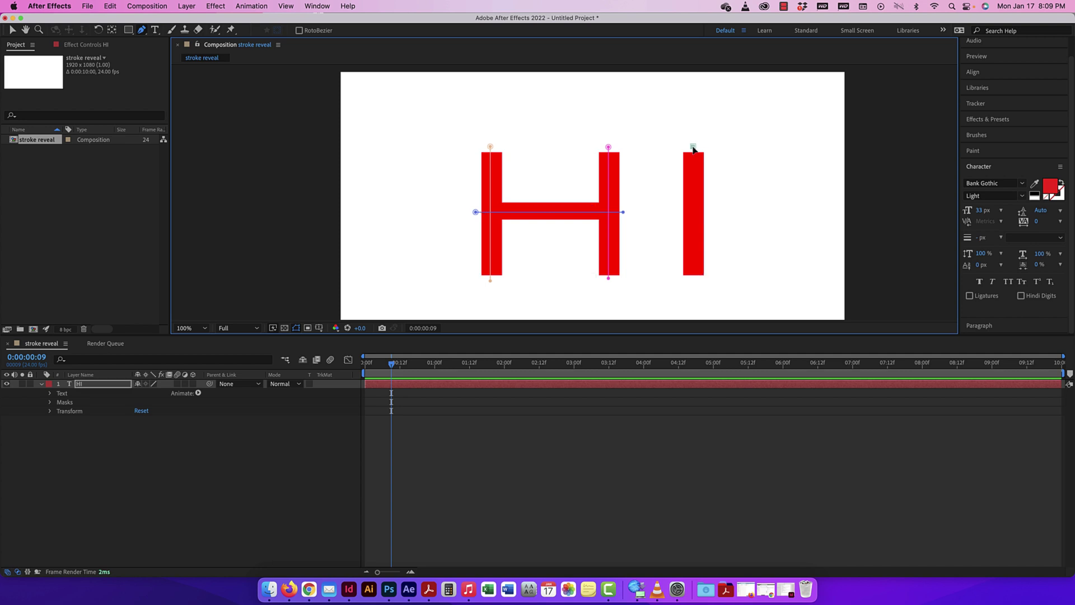
pyautogui.click(693, 279)
# List the text layer's masks, find the Generate Stroke effect by searching for "stroke", and apply it to the HI layer.
pyautogui.click(50, 403)
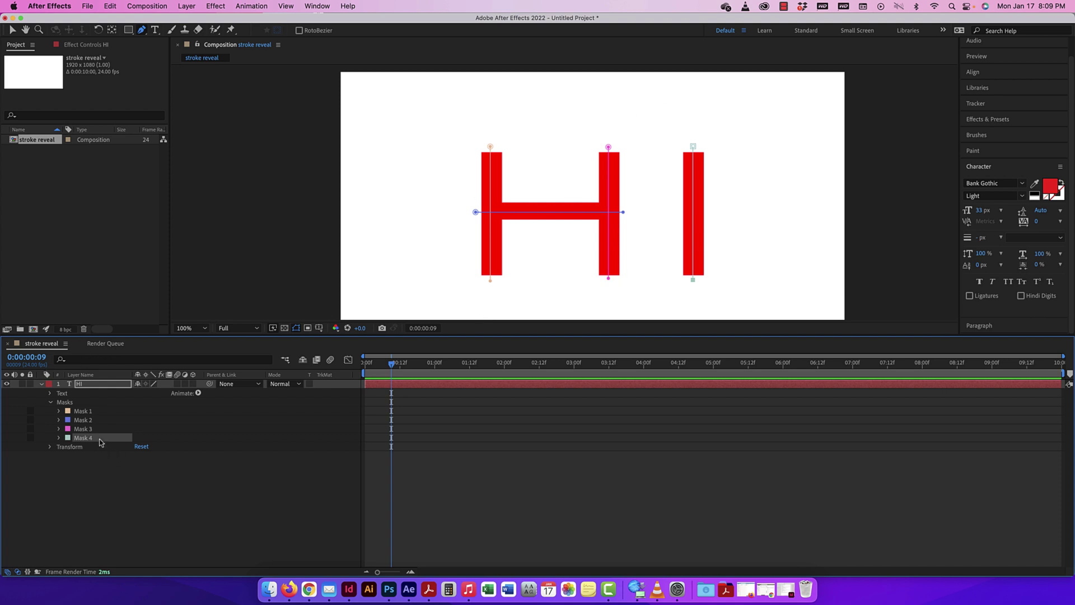
pyautogui.keyDown('shift'); pyautogui.click(102, 411); pyautogui.keyUp('shift')
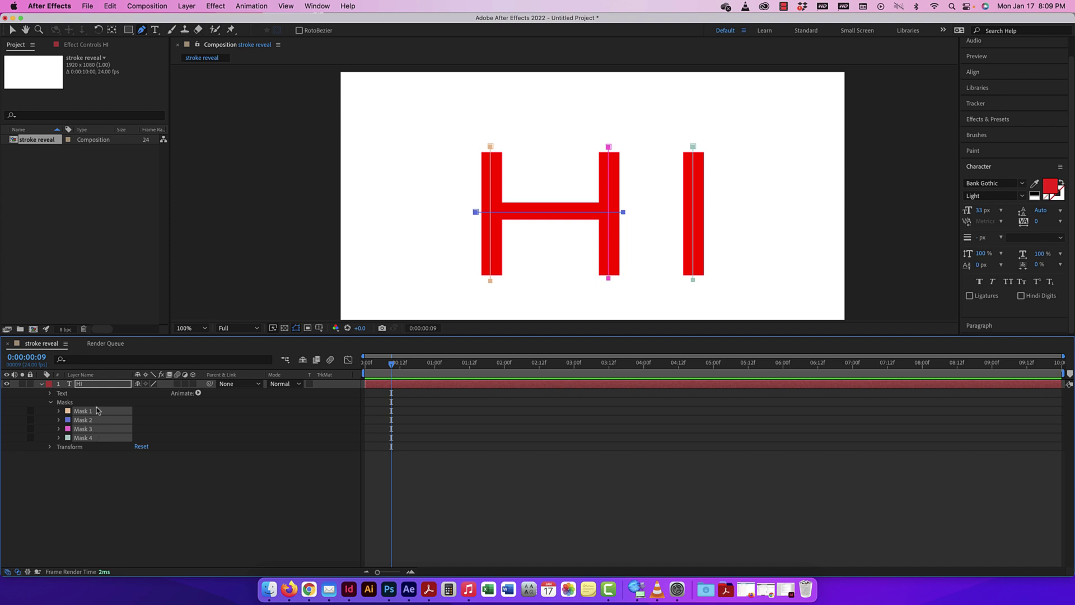
pyautogui.click(1024, 168)
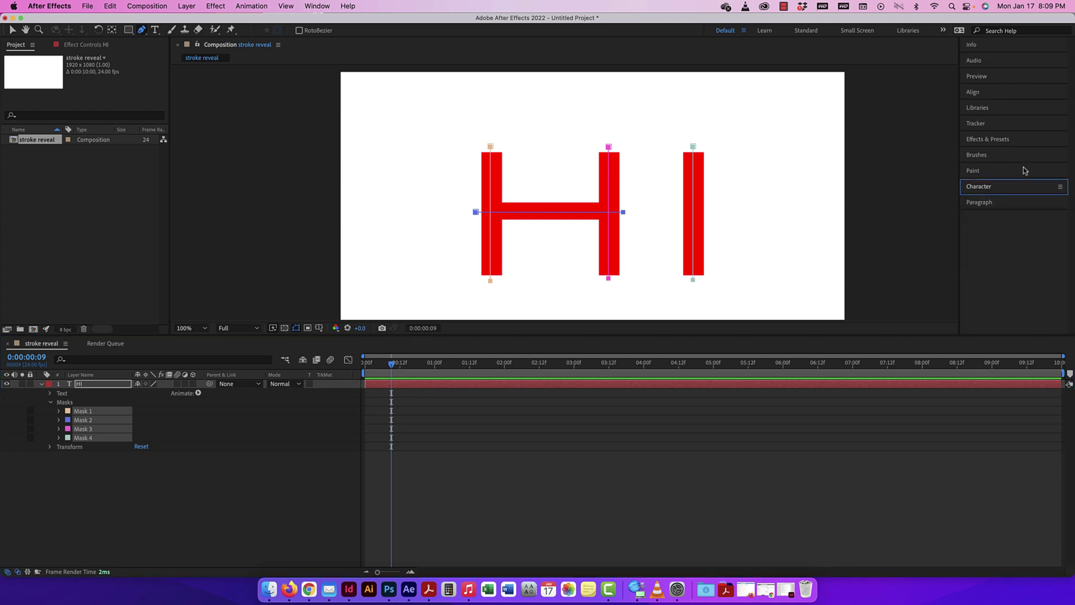
pyautogui.click(990, 138)
pyautogui.click(971, 154)
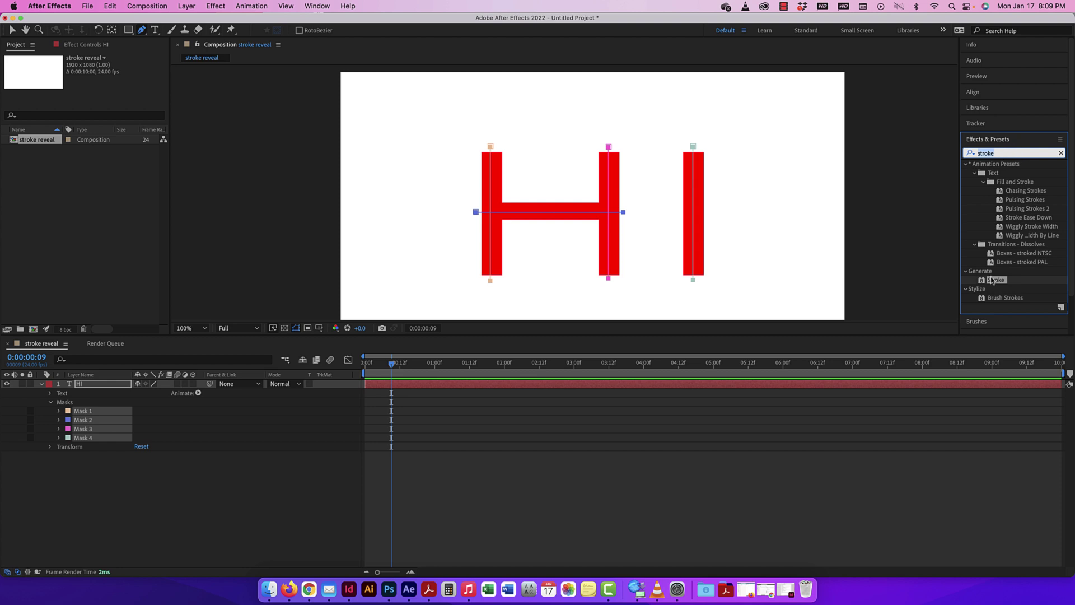
pyautogui.click(218, 7)
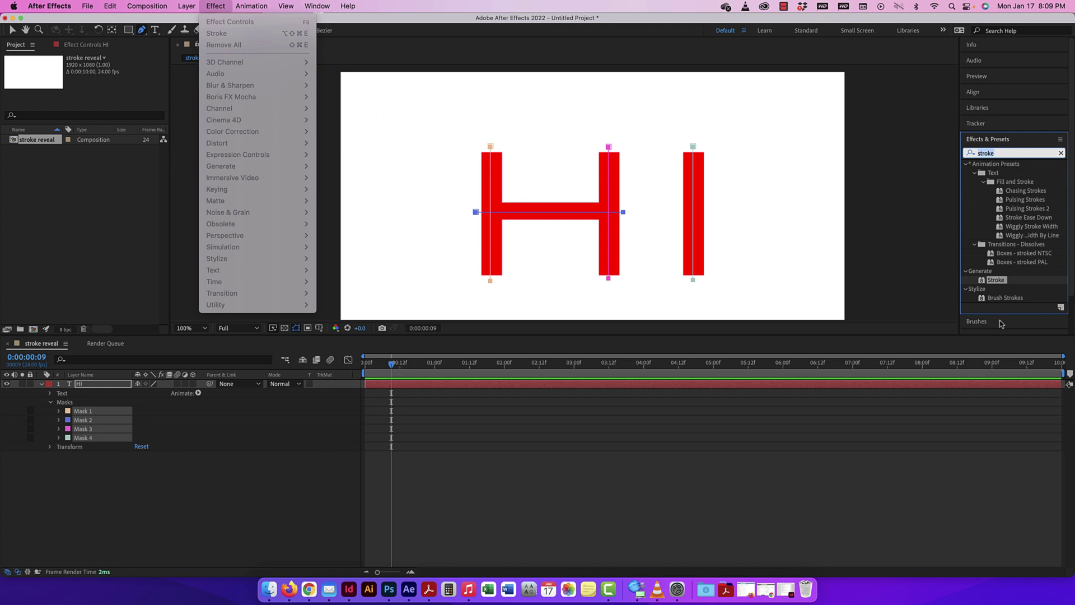
pyautogui.click(88, 386)
pyautogui.click(89, 386)
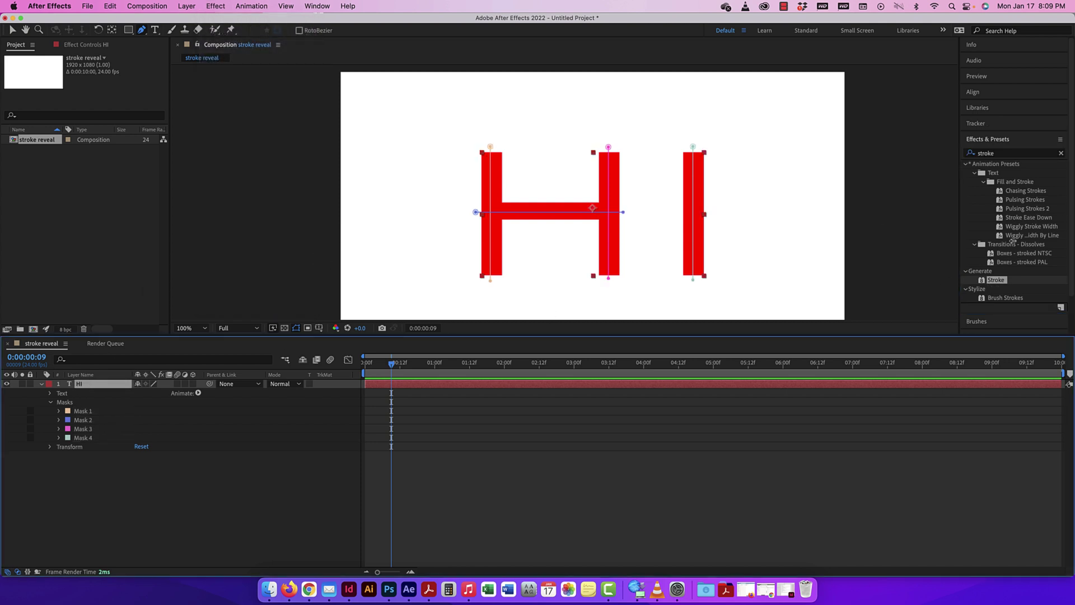
pyautogui.moveTo(997, 284)
pyautogui.mouseDown()
pyautogui.moveTo(876, 252)
pyautogui.moveTo(396, 228)
pyautogui.moveTo(143, 339)
pyautogui.moveTo(99, 390)
pyautogui.mouseUp()
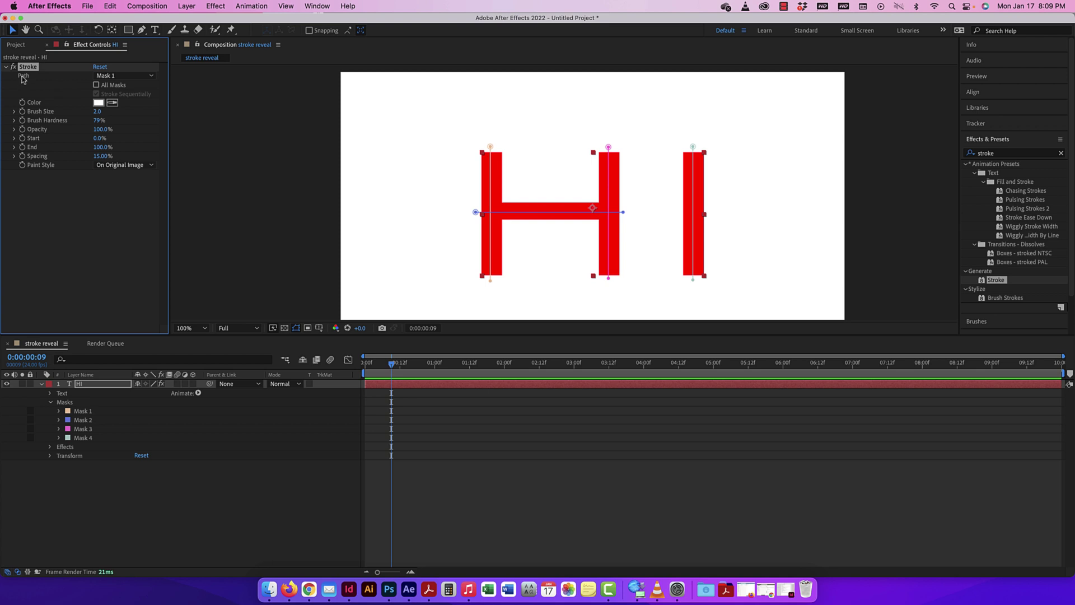
# Set the Stroke effect to use all masks and increase its brush size to 58.9 to cover the letters.
pyautogui.click(92, 438)
pyautogui.keyDown('shift'); pyautogui.click(92, 413); pyautogui.keyUp('shift')
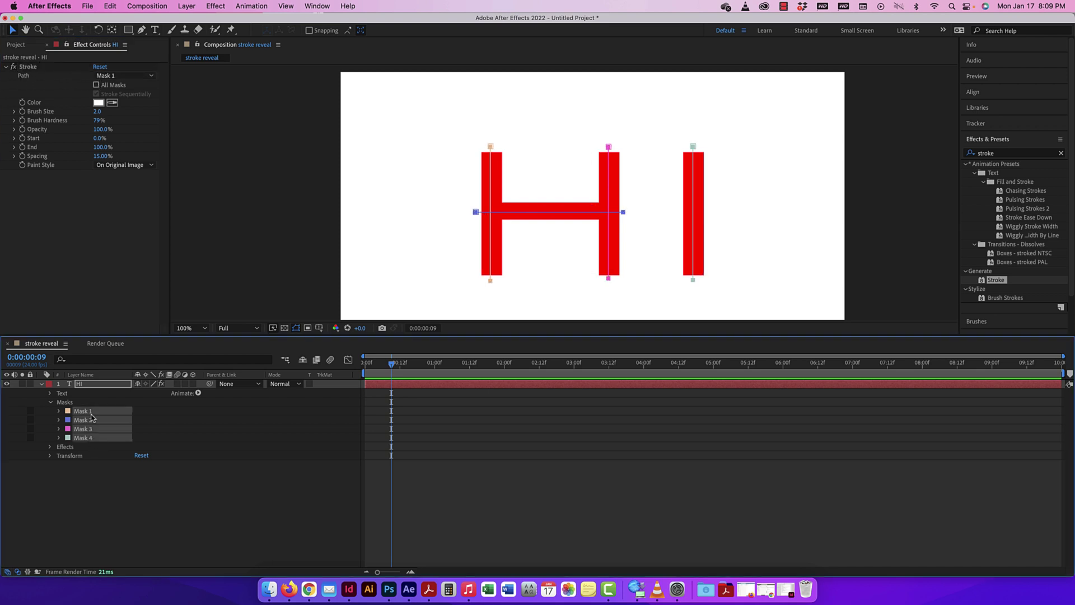
pyautogui.click(96, 85)
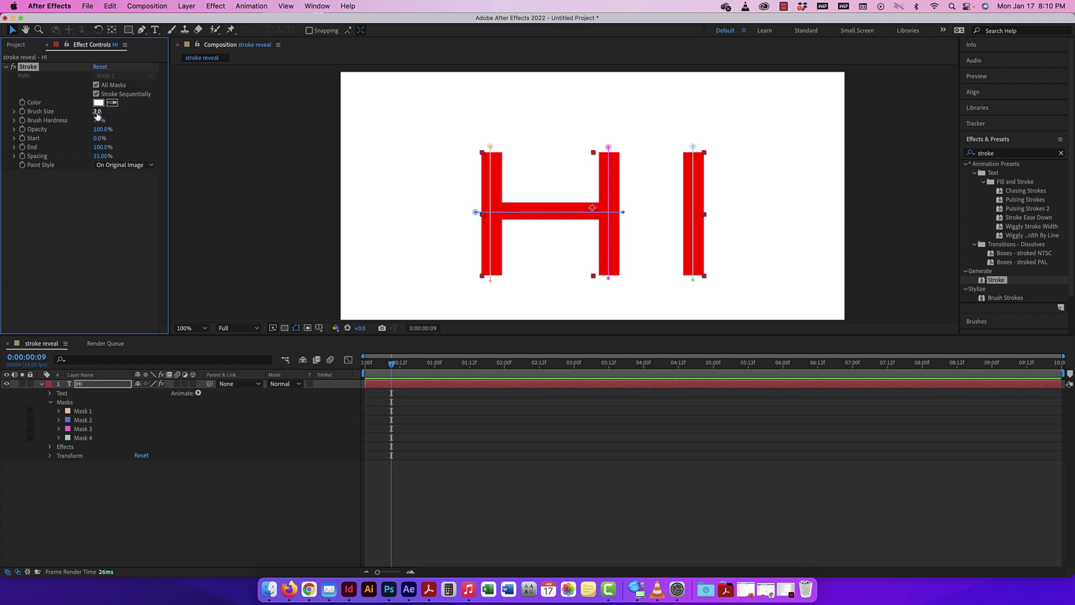
pyautogui.moveTo(97, 112)
pyautogui.mouseDown()
pyautogui.moveTo(409, 125)
pyautogui.moveTo(424, 141)
pyautogui.mouseUp()
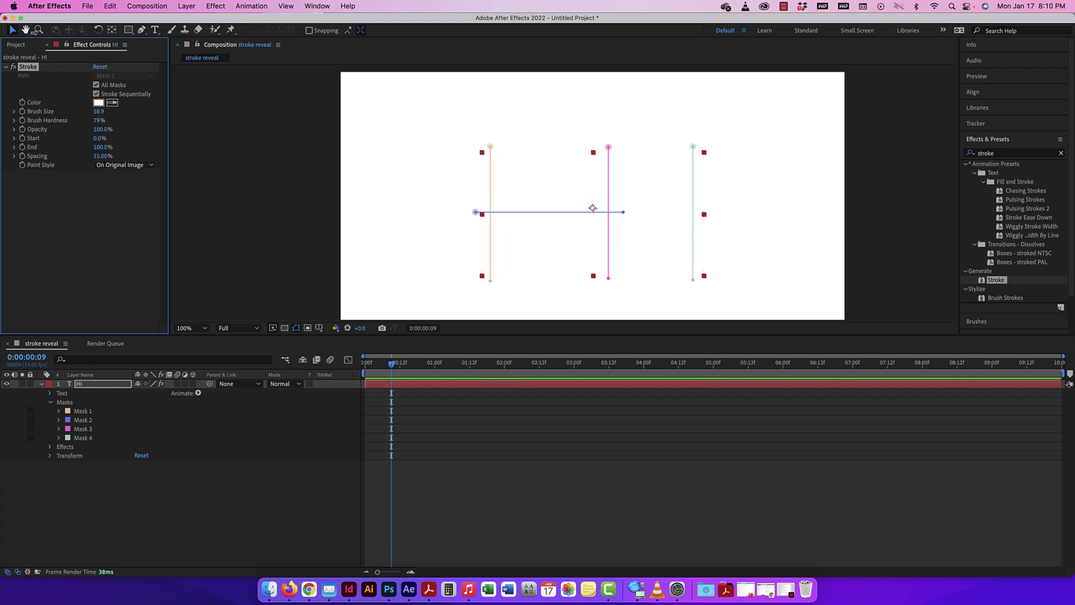
pyautogui.click(382, 111)
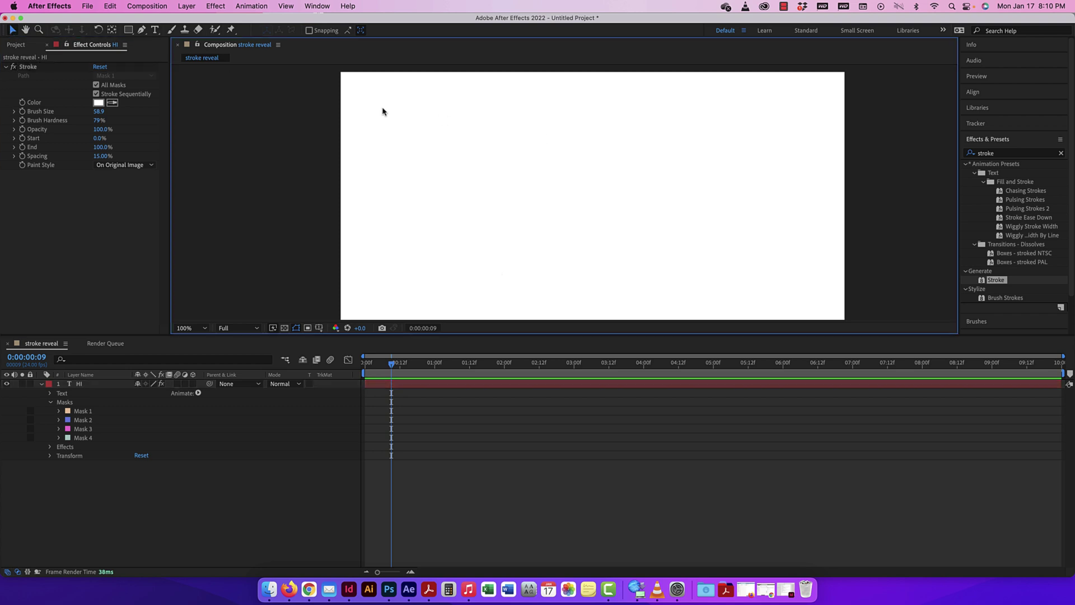
# Shift the mask path on the H's left stem slightly to the right to center it on the stem.
pyautogui.click(520, 211)
pyautogui.click(493, 138)
pyautogui.click(490, 159)
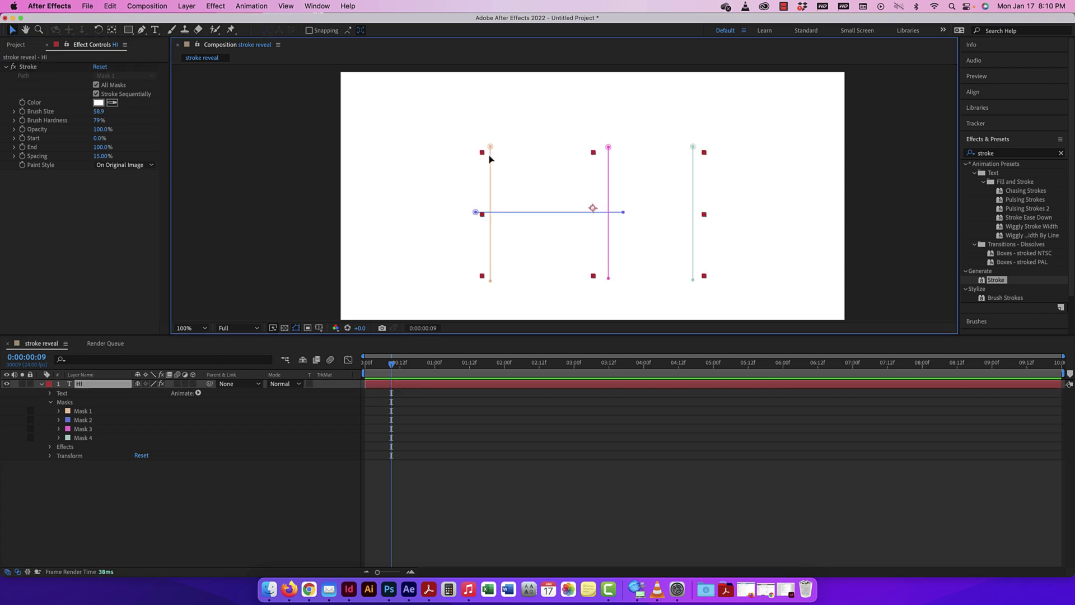
pyautogui.click(492, 147)
pyautogui.moveTo(492, 149); pyautogui.dragTo(493, 148)
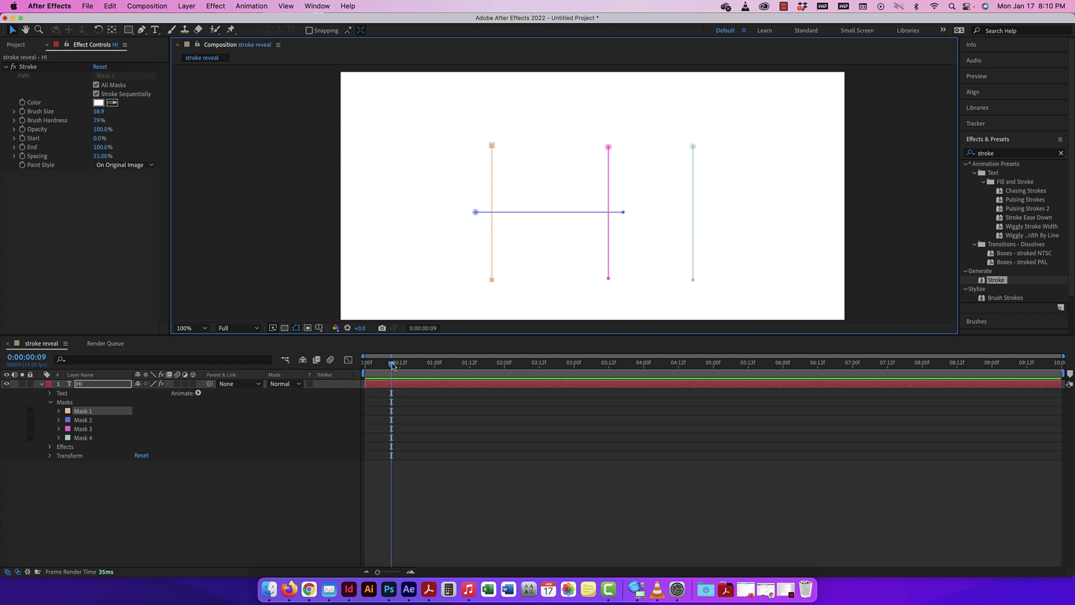
# Set a keyframe for the Stroke effect's Start at 0% at time 0:00 and expand the effect's properties in the timeline.
pyautogui.moveTo(393, 366); pyautogui.dragTo(342, 363)
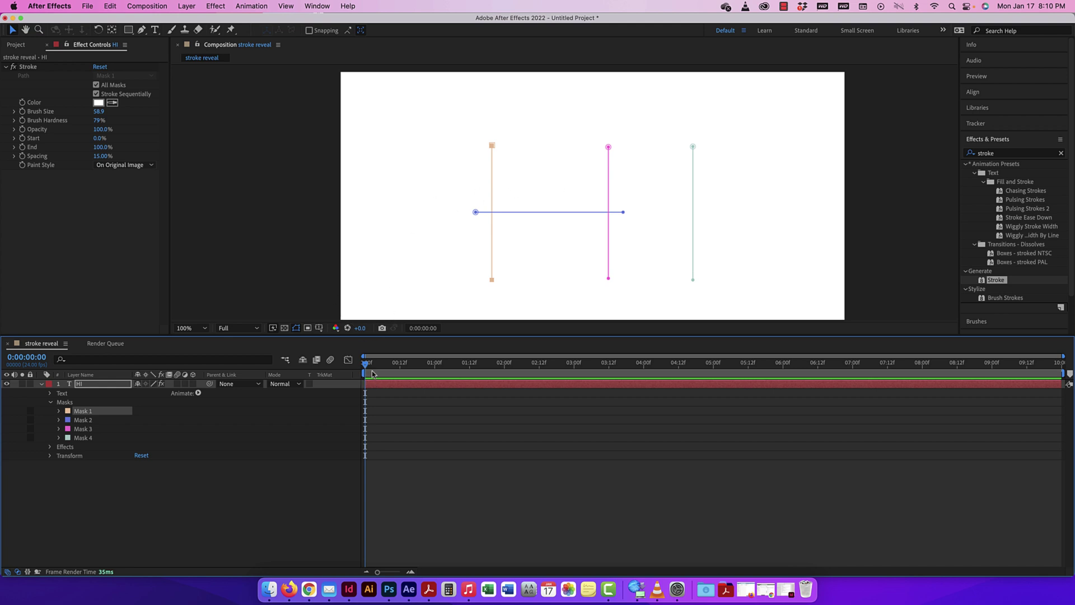
pyautogui.click(22, 139)
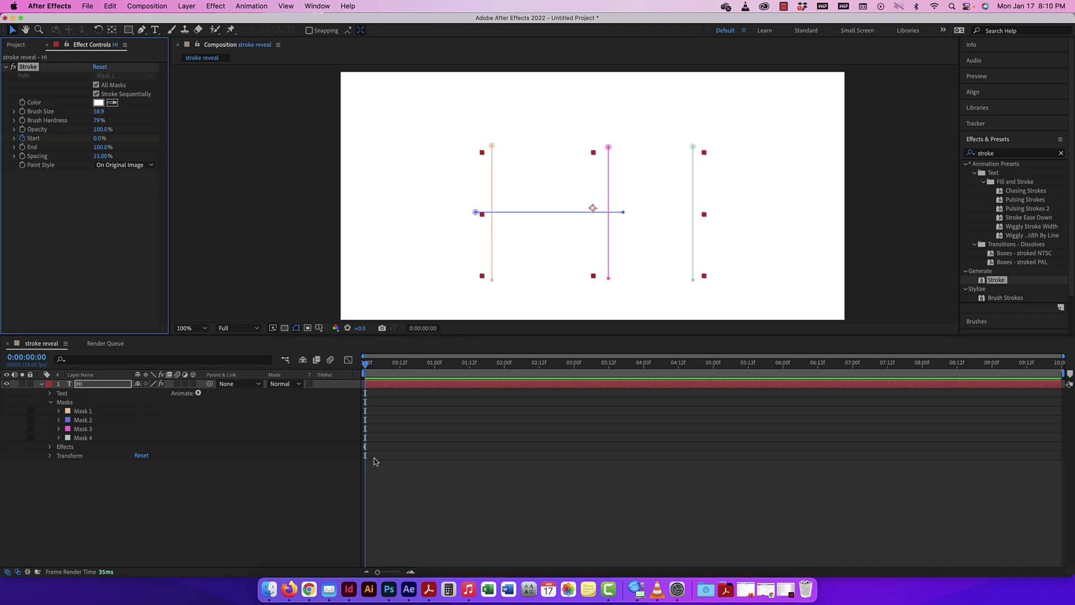
pyautogui.click(50, 448)
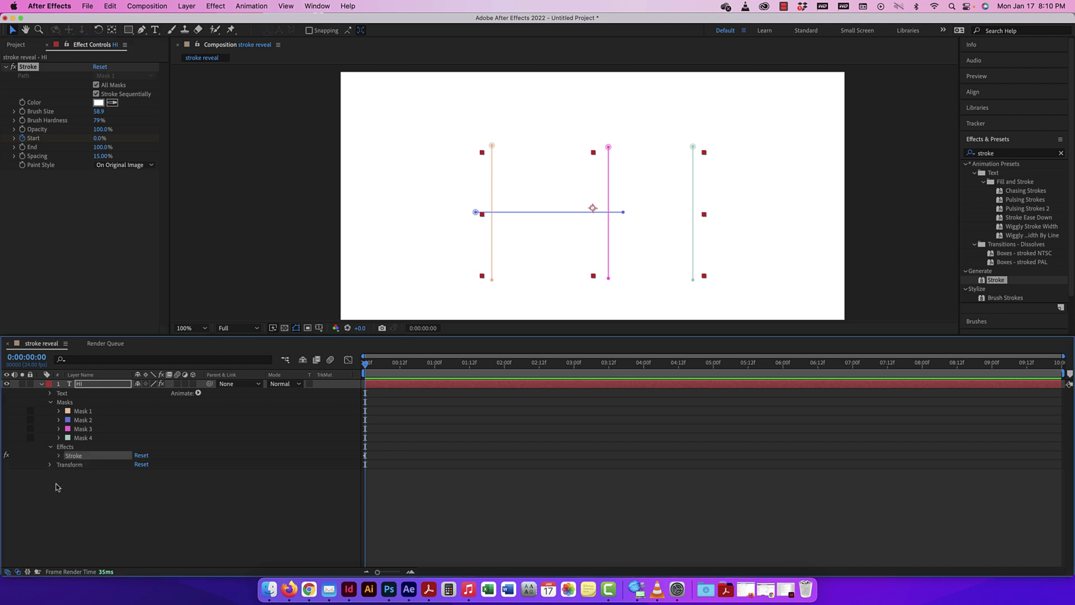
pyautogui.click(59, 455)
pyautogui.scroll(-1, 90, 510)
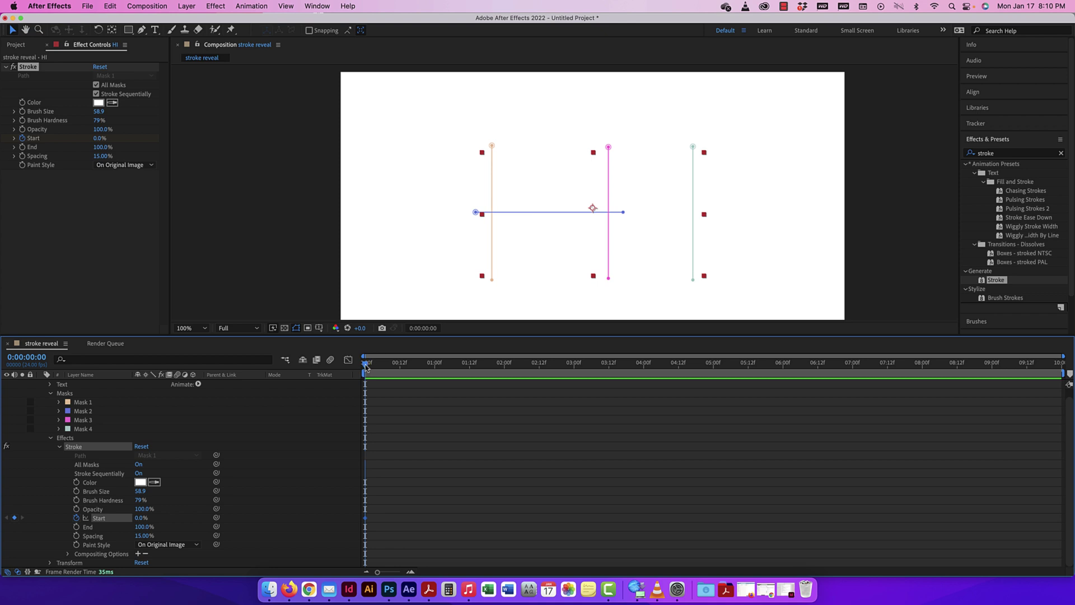
# Add a 100% keyframe for the Stroke effect's Start at 0:00:01:00 and preview the reveal from the beginning.
pyautogui.moveTo(365, 365); pyautogui.dragTo(436, 363)
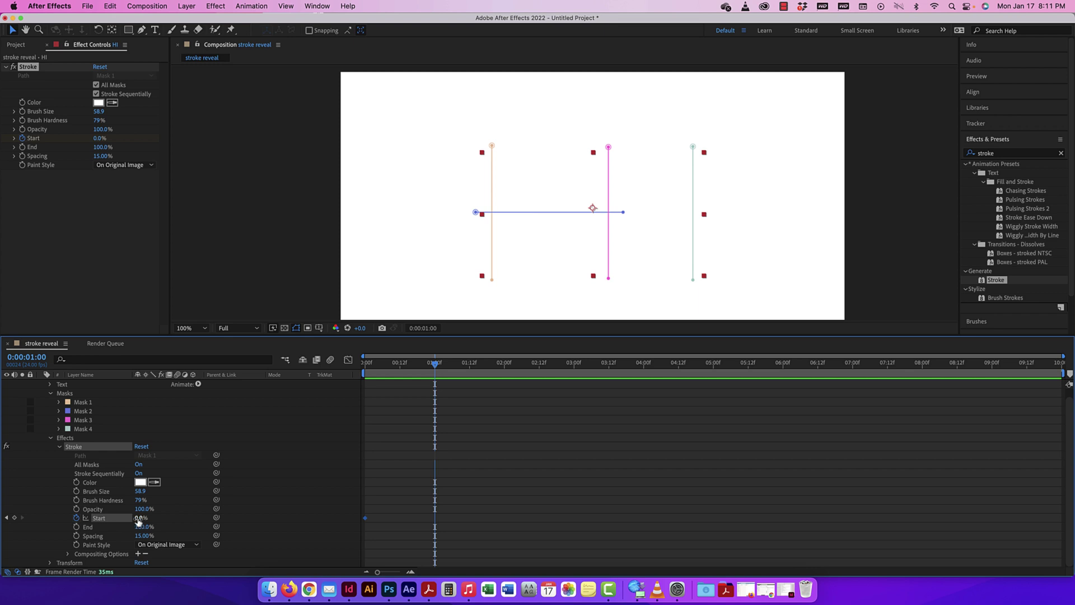
pyautogui.moveTo(139, 520)
pyautogui.mouseDown()
pyautogui.moveTo(194, 519)
pyautogui.moveTo(366, 445)
pyautogui.mouseUp()
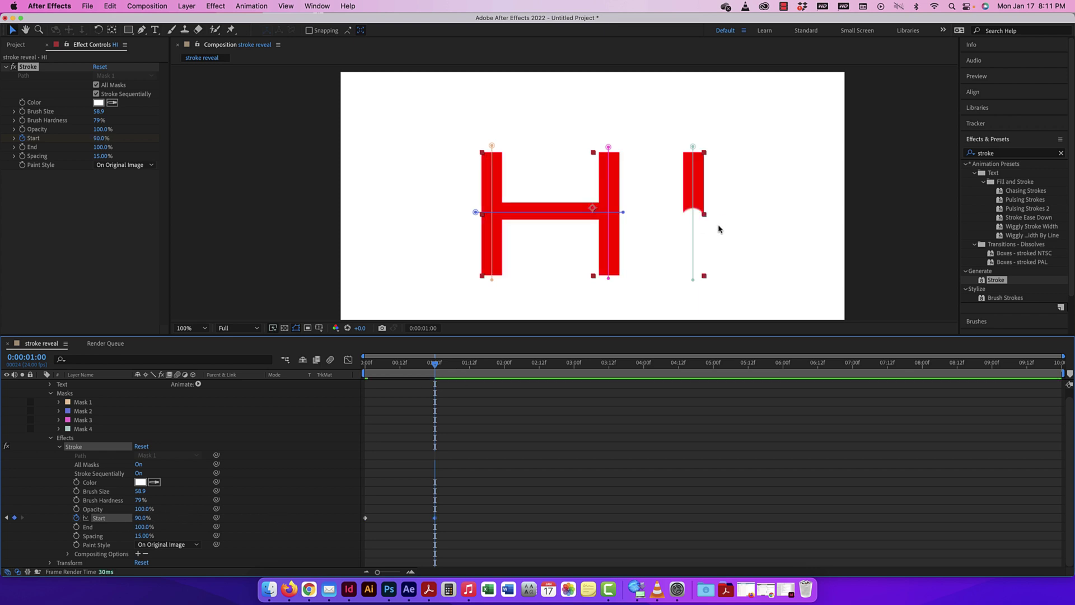
pyautogui.click(140, 518)
pyautogui.write('100')
pyautogui.press('Return')
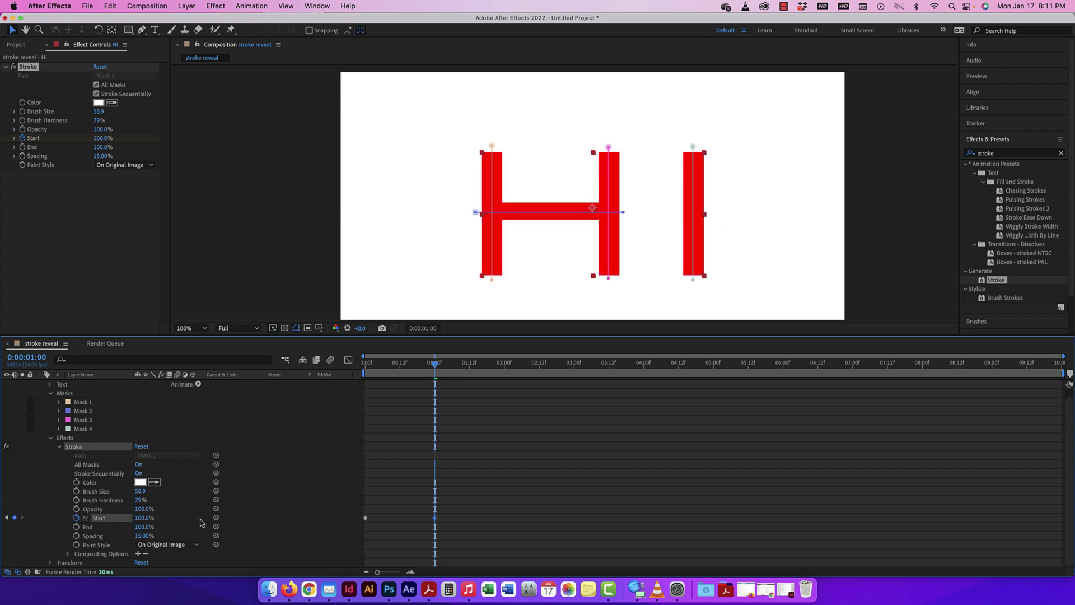
pyautogui.moveTo(436, 366); pyautogui.dragTo(344, 363)
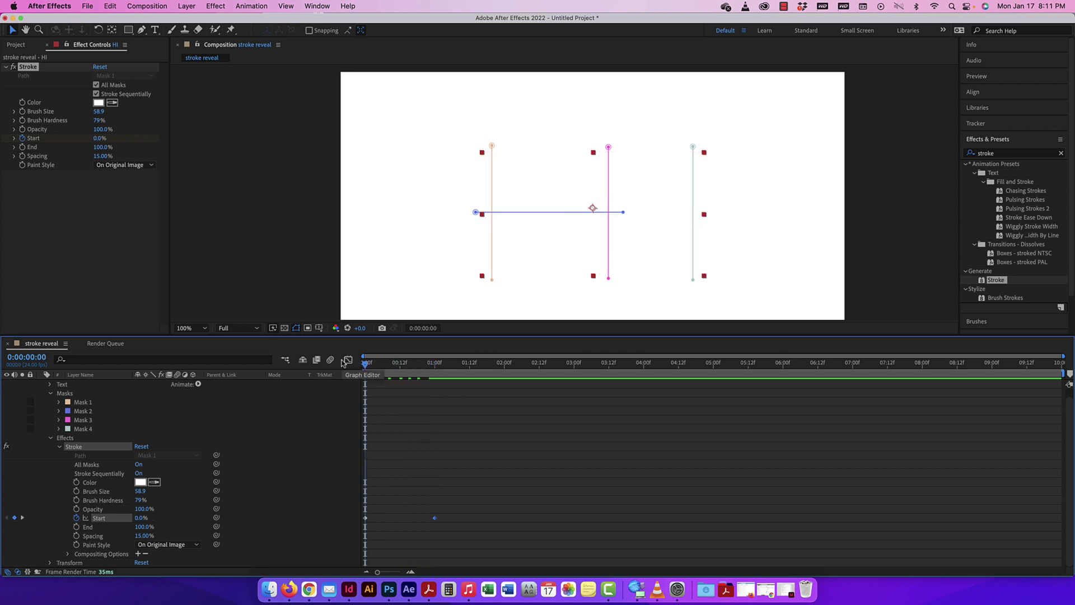
pyautogui.press('space')
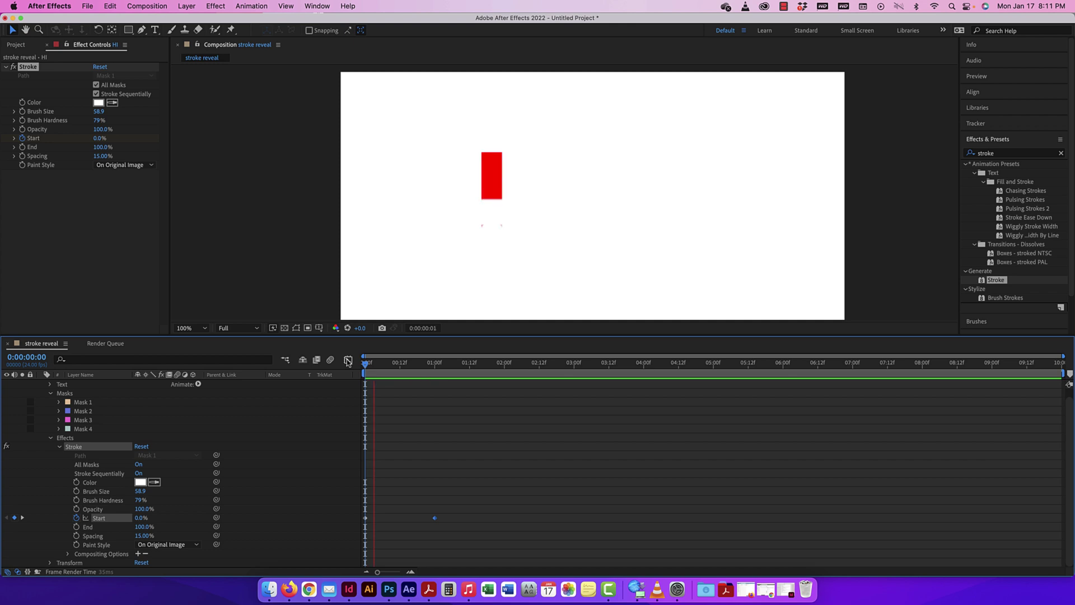
pyautogui.press('space')
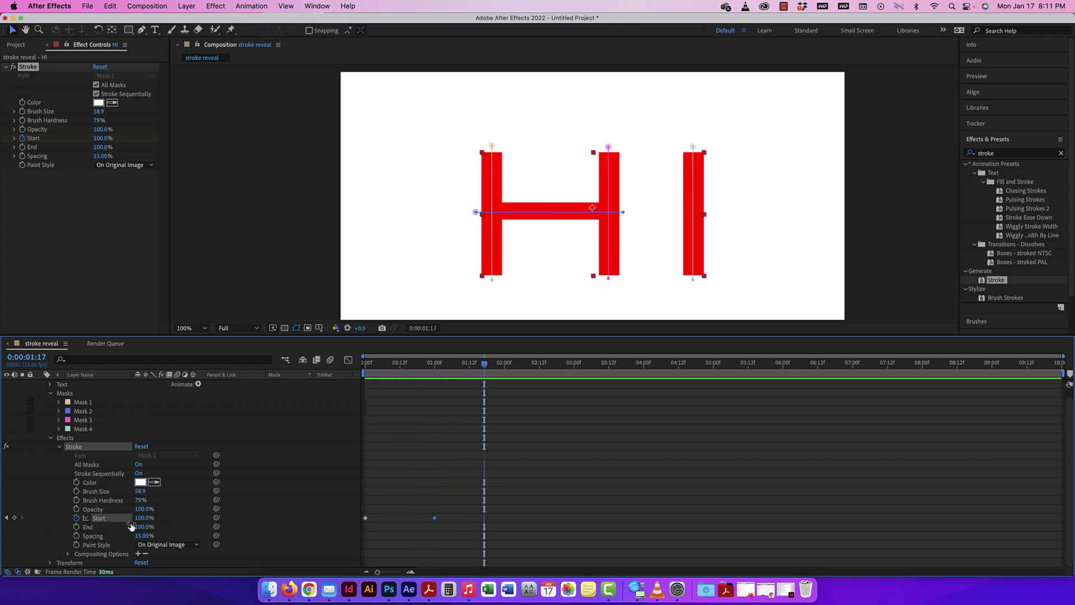
# Remove the Start keyframes with its value held at 100%, and set a keyframe for End at 100% at time 0:00.
pyautogui.moveTo(485, 366)
pyautogui.mouseDown()
pyautogui.moveTo(365, 364)
pyautogui.moveTo(437, 366)
pyautogui.mouseUp()
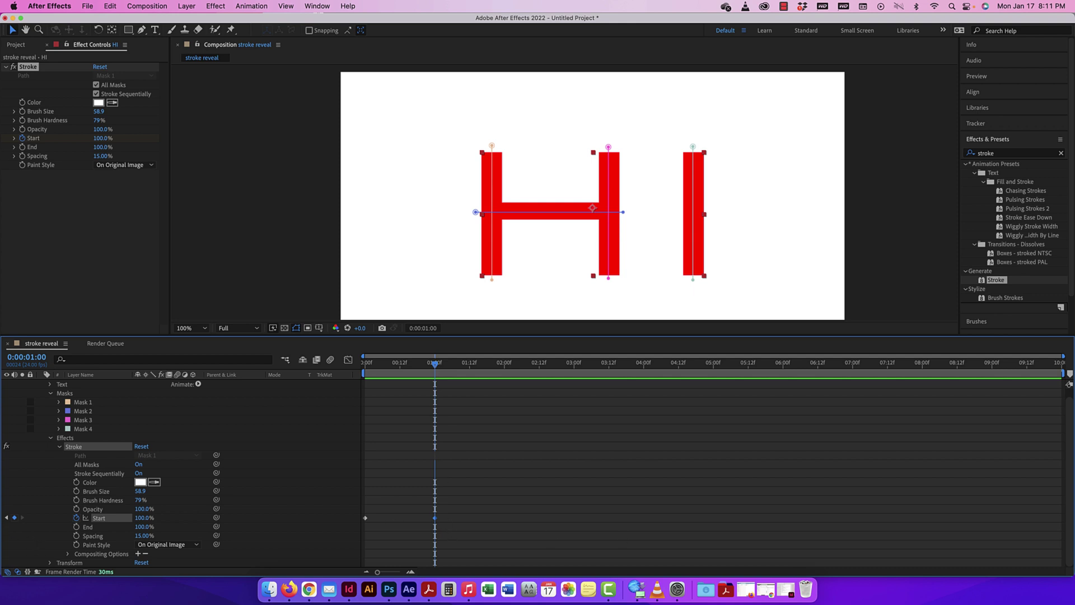
pyautogui.click(76, 518)
pyautogui.moveTo(434, 363); pyautogui.dragTo(335, 361)
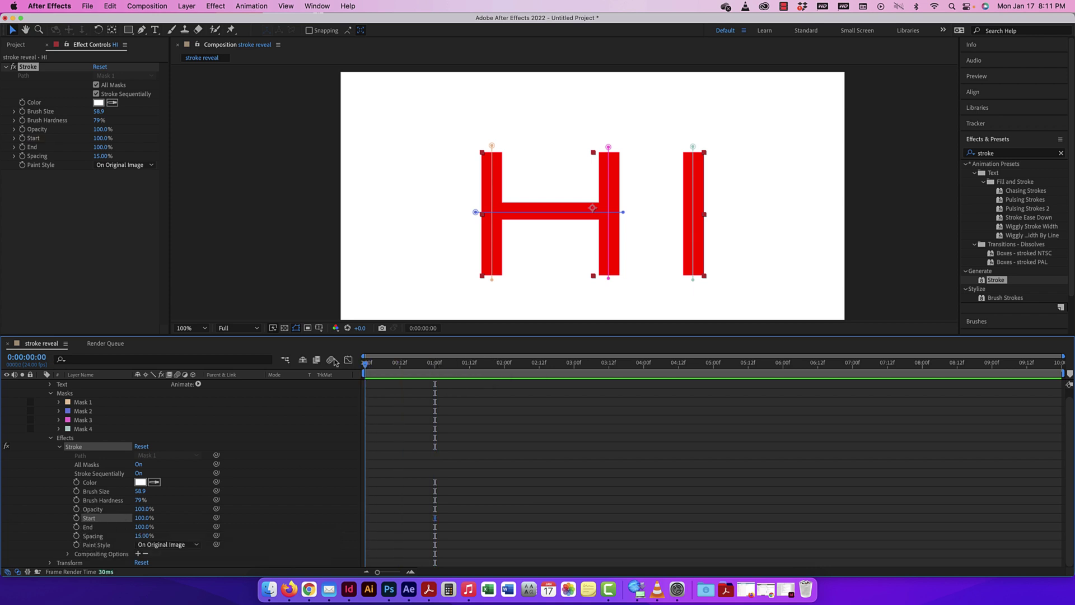
pyautogui.click(76, 526)
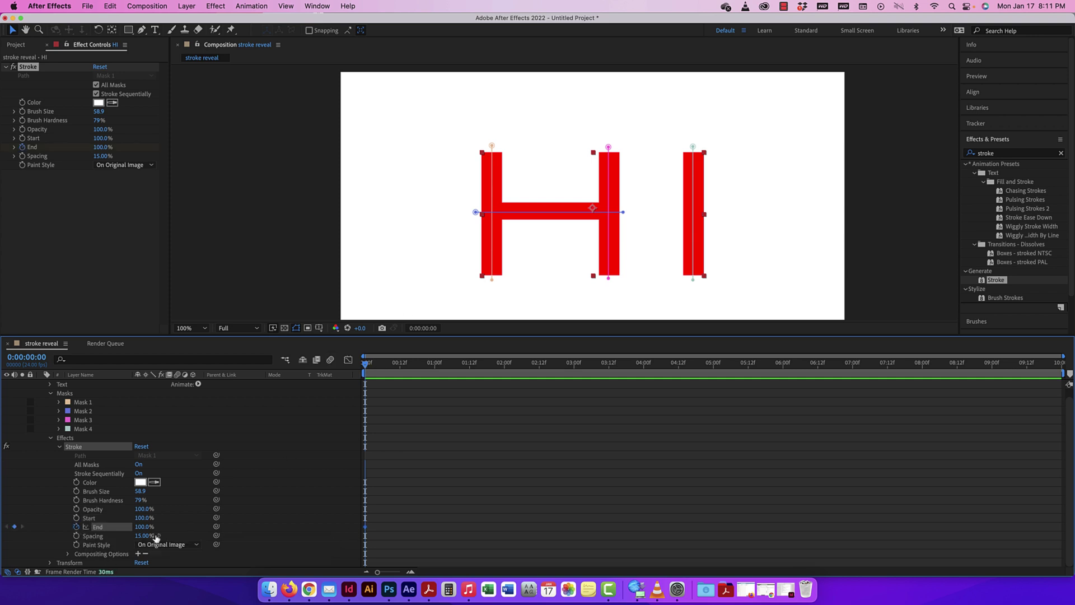
# Set the Stroke effect's End to 0% at 0:00:01:00 and preview the animation from the beginning.
pyautogui.moveTo(365, 363); pyautogui.dragTo(435, 363)
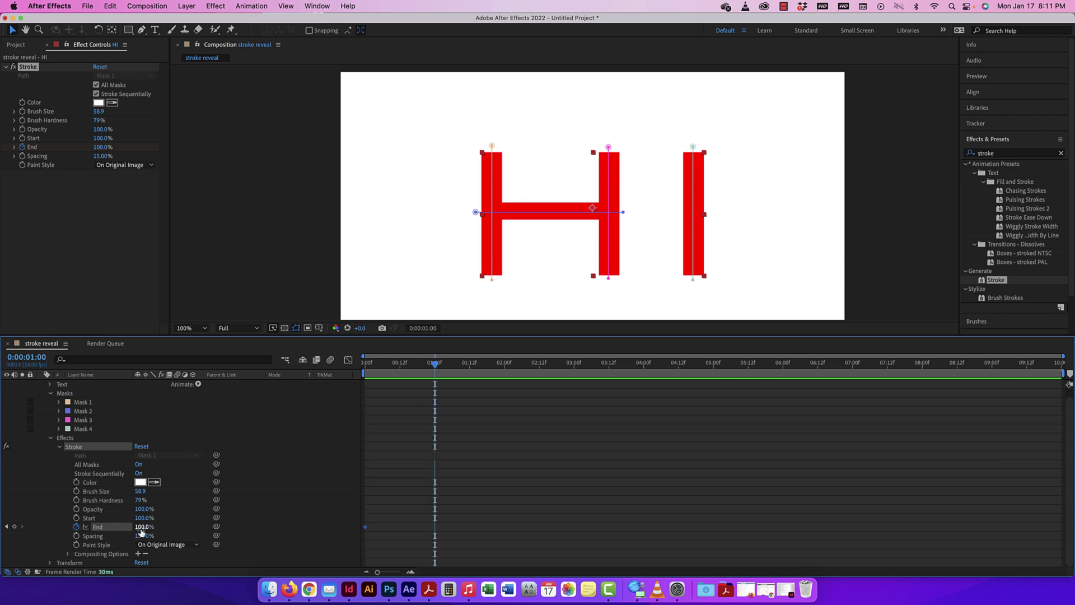
pyautogui.moveTo(141, 527); pyautogui.dragTo(112, 526)
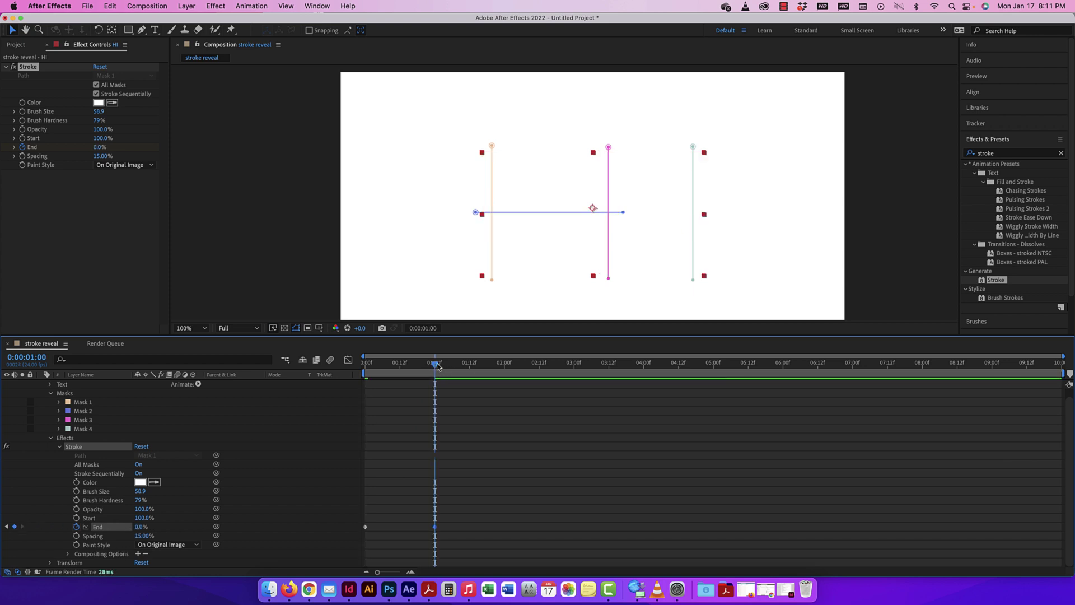
pyautogui.moveTo(438, 367); pyautogui.dragTo(322, 361)
pyautogui.press('space')
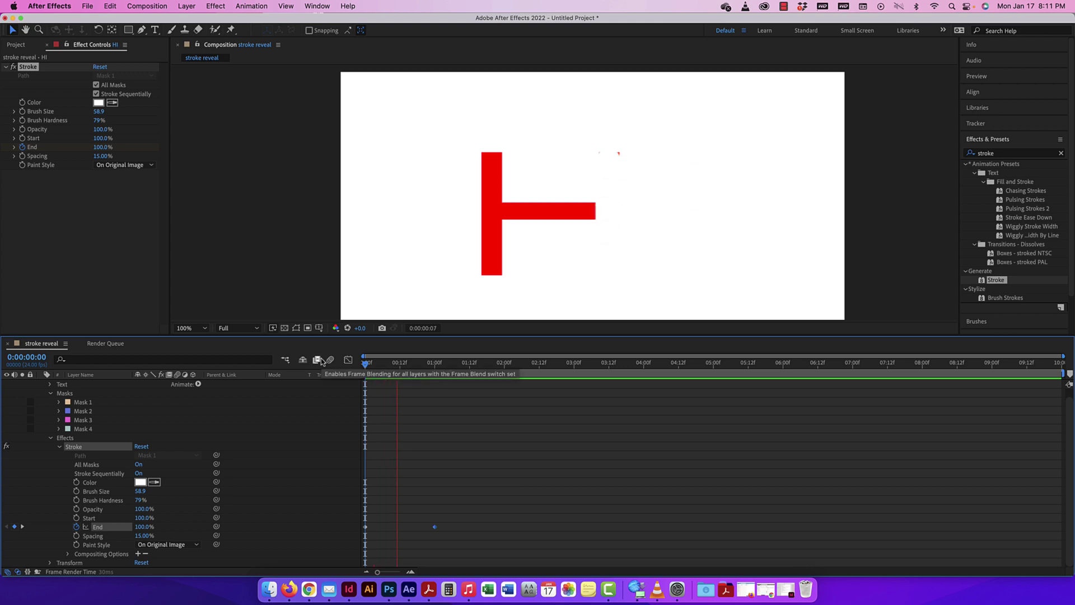
pyautogui.press('space')
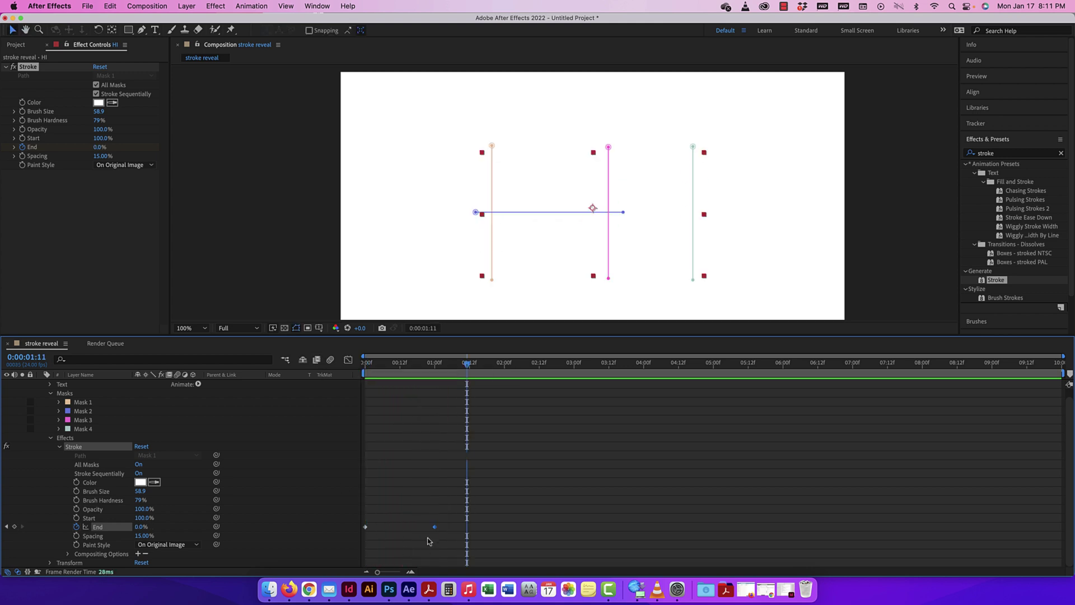
# Time-reverse the two End keyframes so End runs from 0% to 100%, and return to the start of the composition.
pyautogui.moveTo(442, 529); pyautogui.dragTo(358, 525)
pyautogui.rightClick(435, 528)
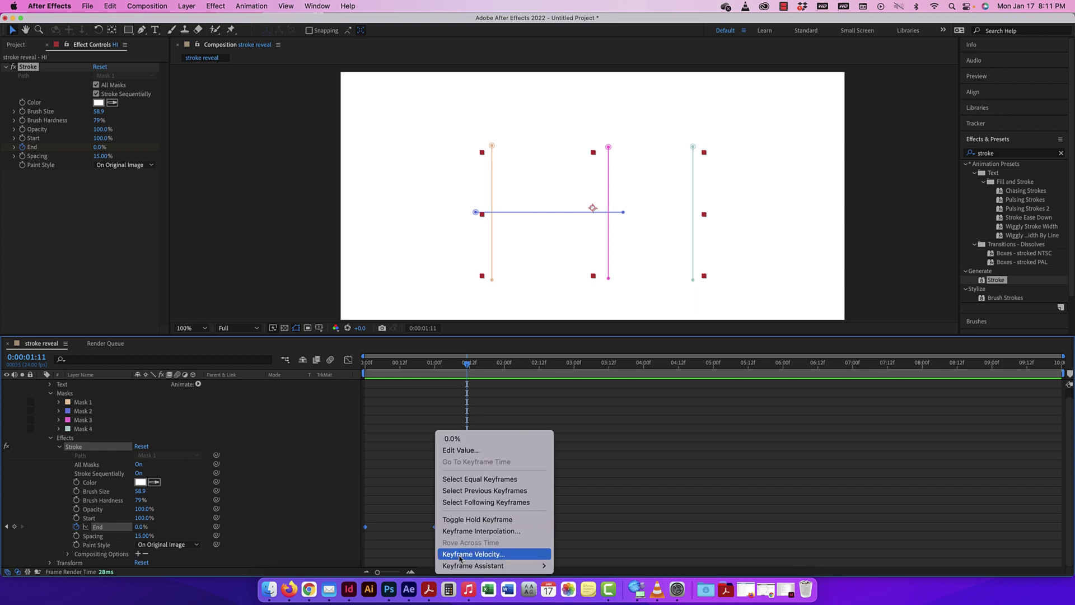
pyautogui.moveTo(504, 565)
pyautogui.click(595, 566)
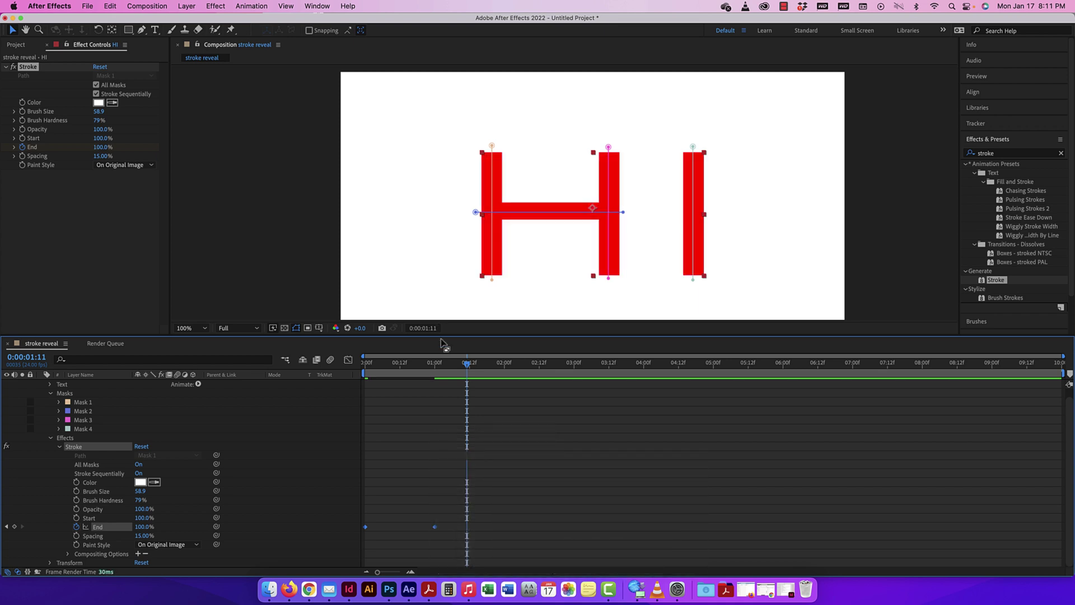
pyautogui.moveTo(467, 364)
pyautogui.mouseDown()
pyautogui.moveTo(331, 361)
pyautogui.moveTo(465, 376)
pyautogui.mouseUp()
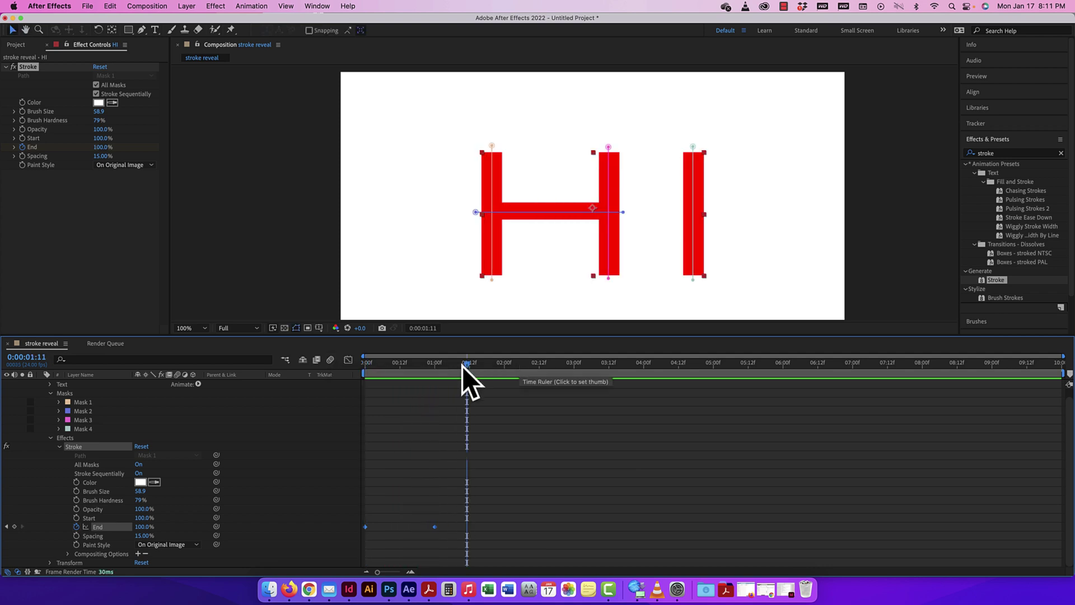
pyautogui.press('Home')
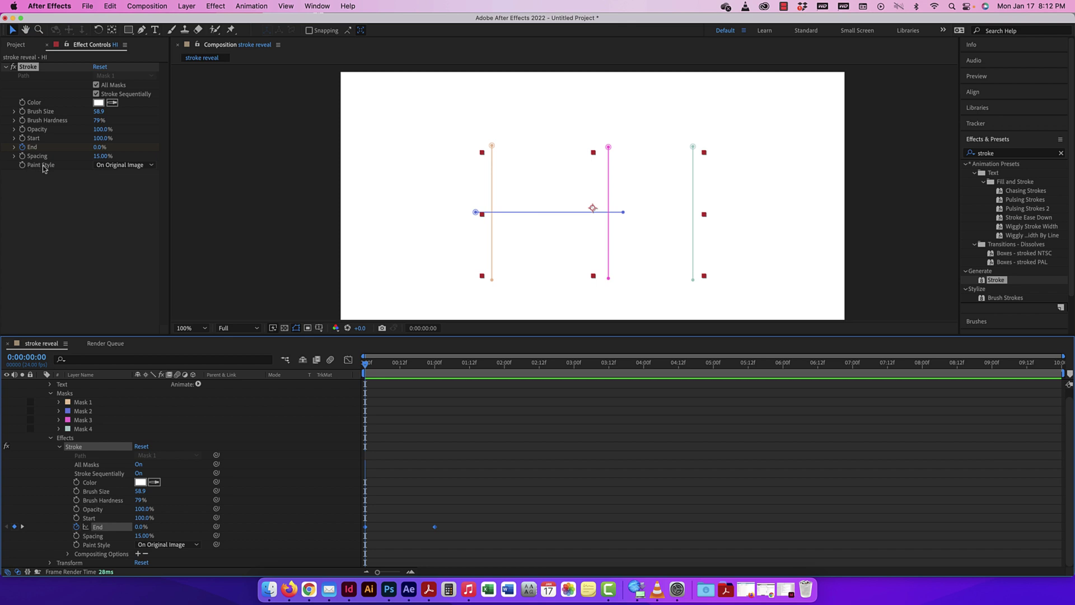
# Change the Stroke effect's Paint Style to Reveal Original Image and preview the animation with the End keyframes.
pyautogui.click(116, 165)
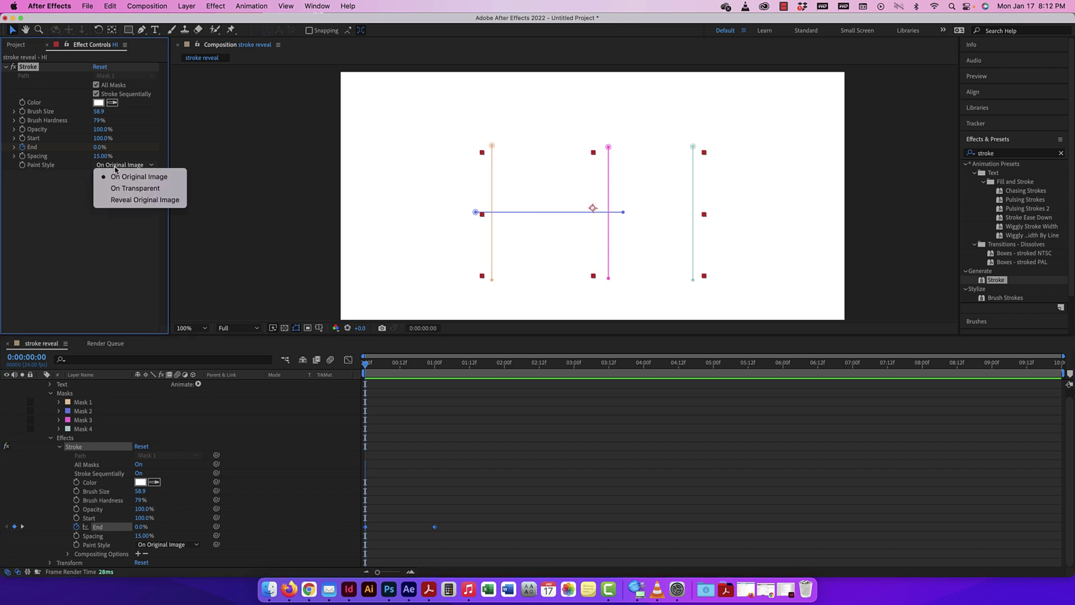
pyautogui.click(124, 200)
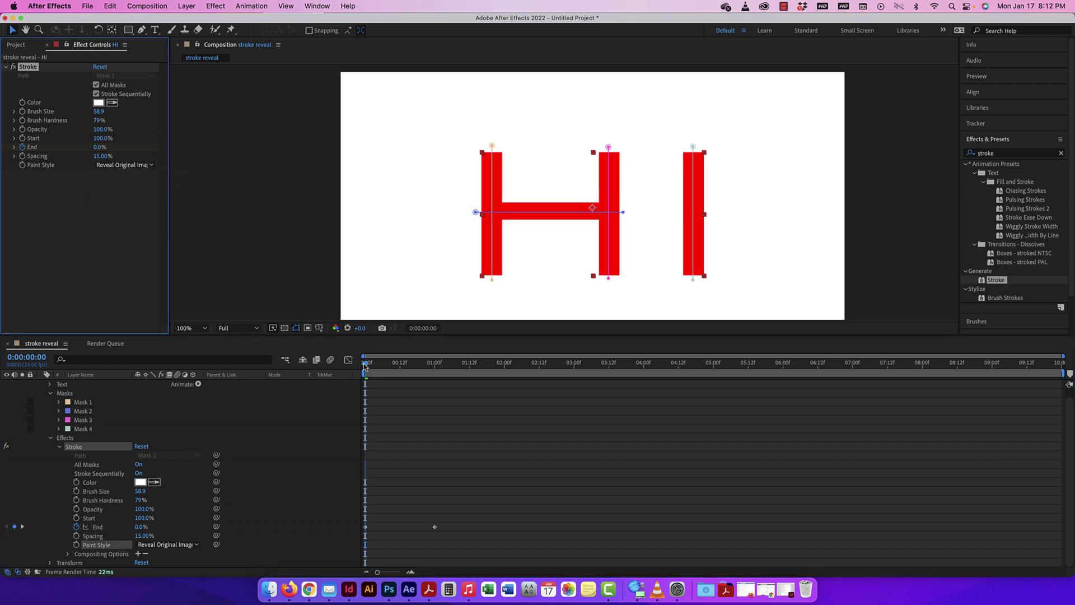
pyautogui.press('space')
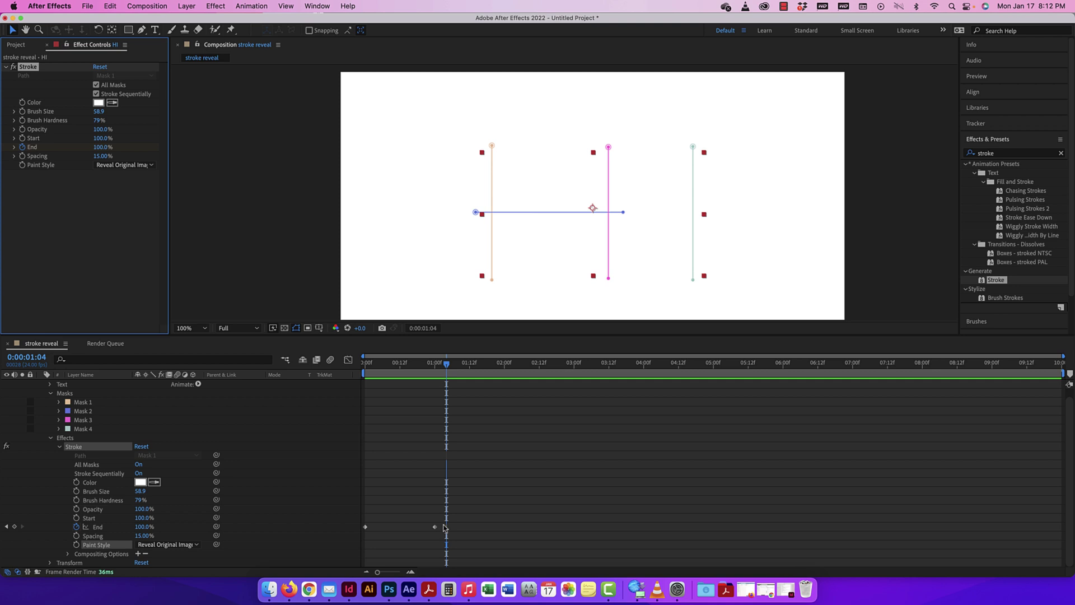
pyautogui.moveTo(445, 521); pyautogui.dragTo(363, 535)
pyautogui.moveTo(442, 365); pyautogui.dragTo(336, 364)
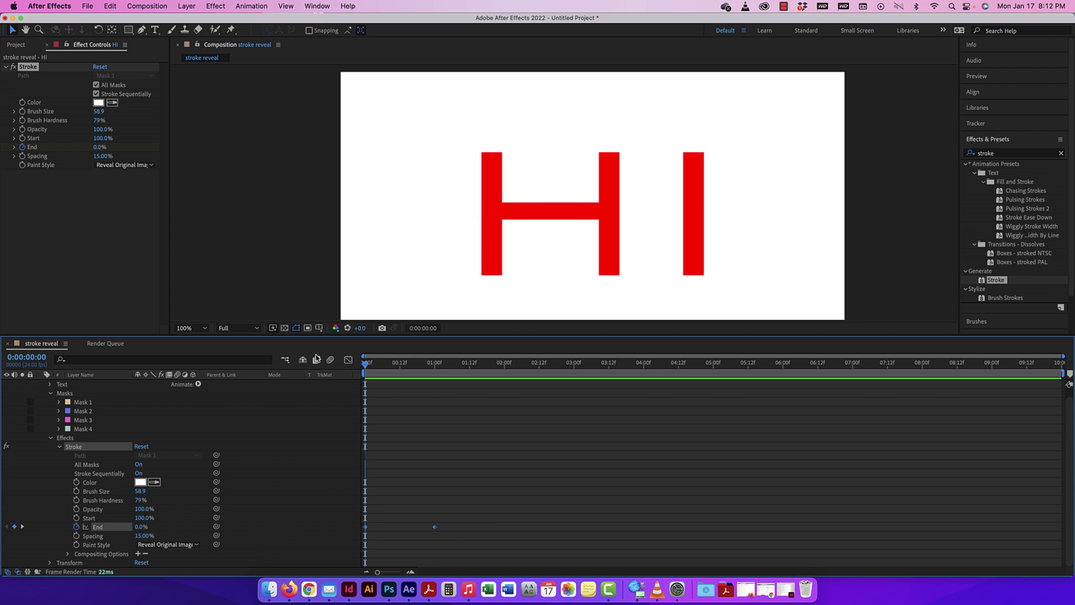
pyautogui.press('space')
pyautogui.press('space')
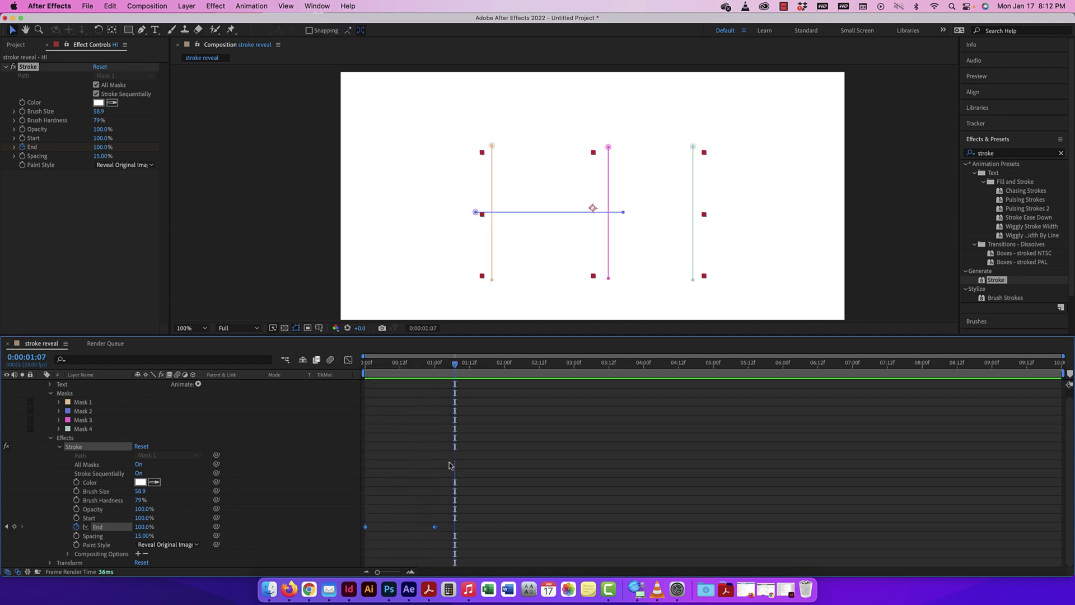
# Delete the End keyframes and set a keyframe for the Stroke effect's Start at 0% at time 0:00.
pyautogui.scroll(1, 437, 529)
pyautogui.press('Delete')
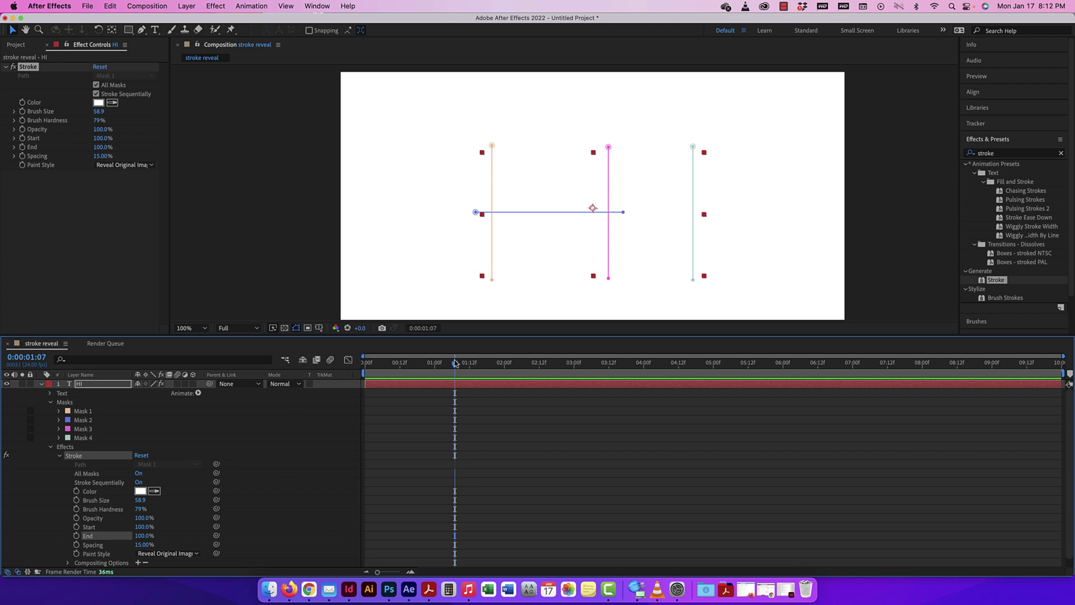
pyautogui.moveTo(456, 362); pyautogui.dragTo(219, 414)
pyautogui.click(77, 527)
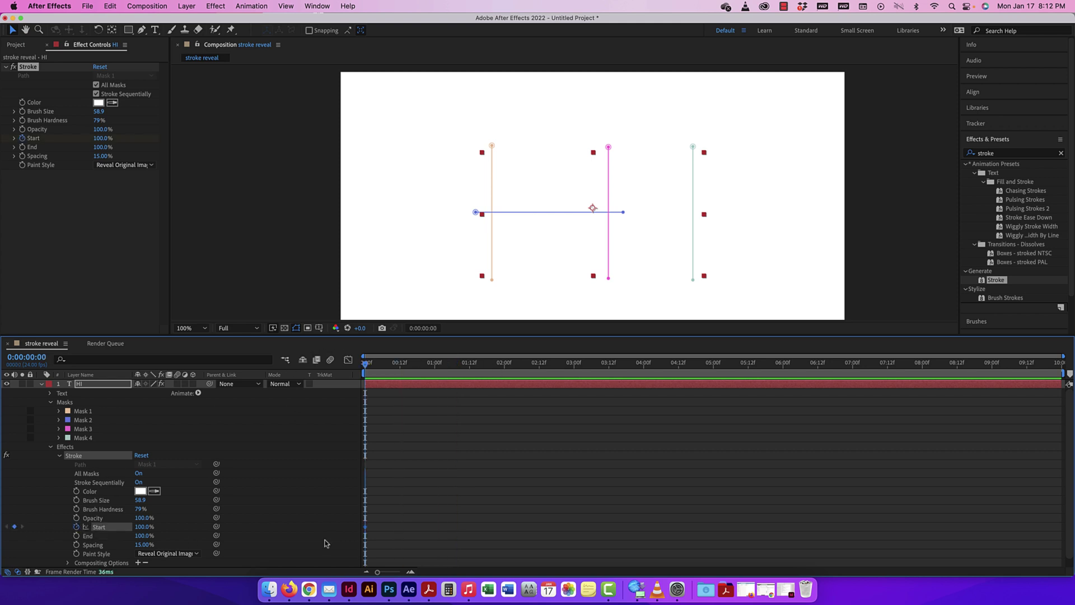
pyautogui.moveTo(144, 526); pyautogui.dragTo(89, 527)
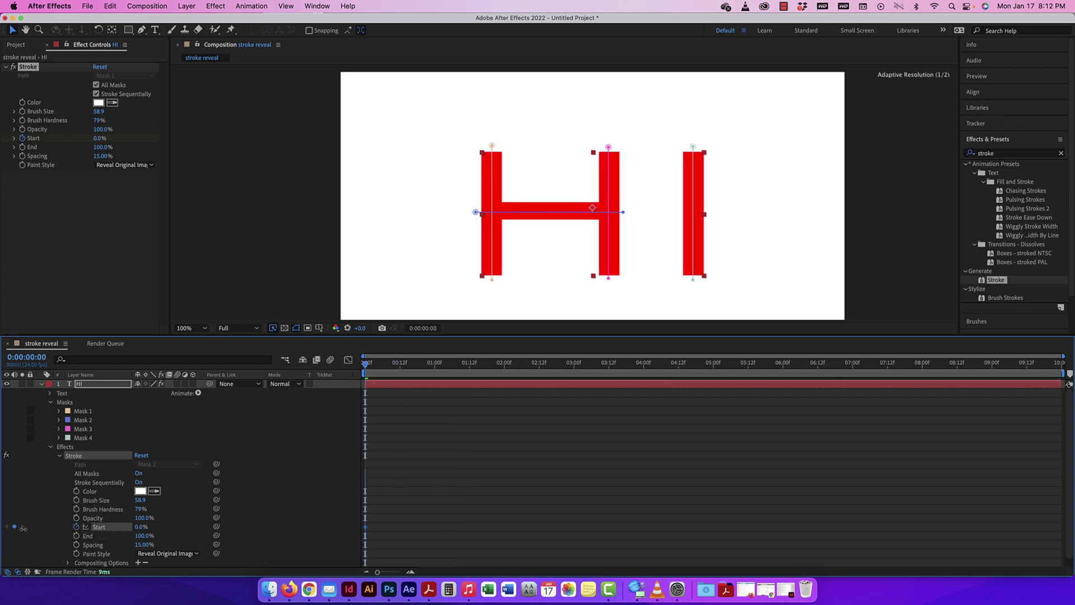
# Set the Stroke effect's Start to 100% at 0:00:01:00 and play the animation from the beginning.
pyautogui.moveTo(365, 365); pyautogui.dragTo(435, 363)
pyautogui.moveTo(143, 529); pyautogui.dragTo(190, 530)
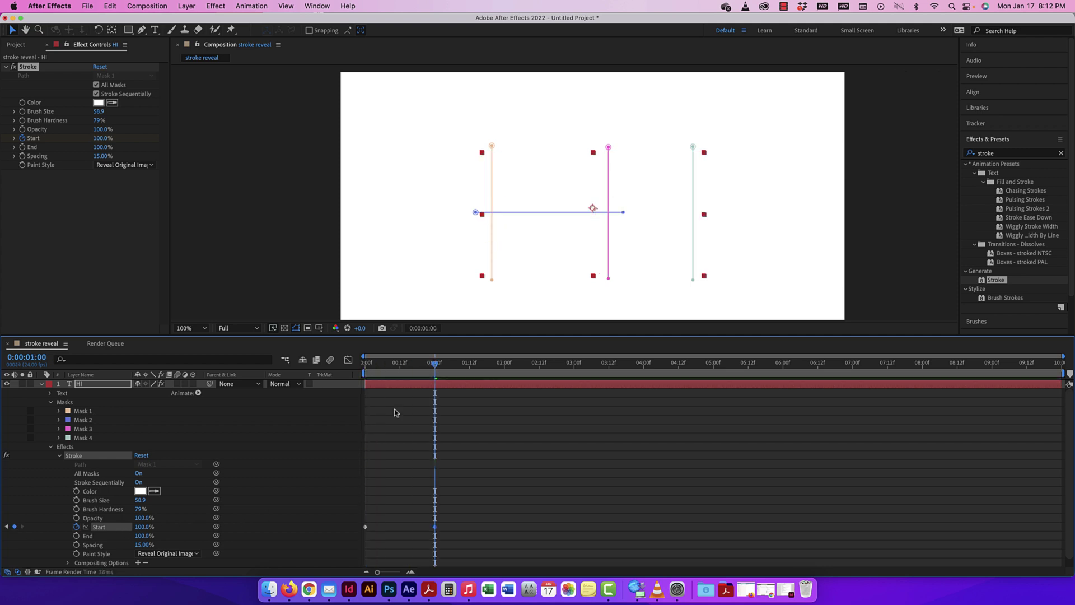
pyautogui.click(368, 363)
pyautogui.press('space')
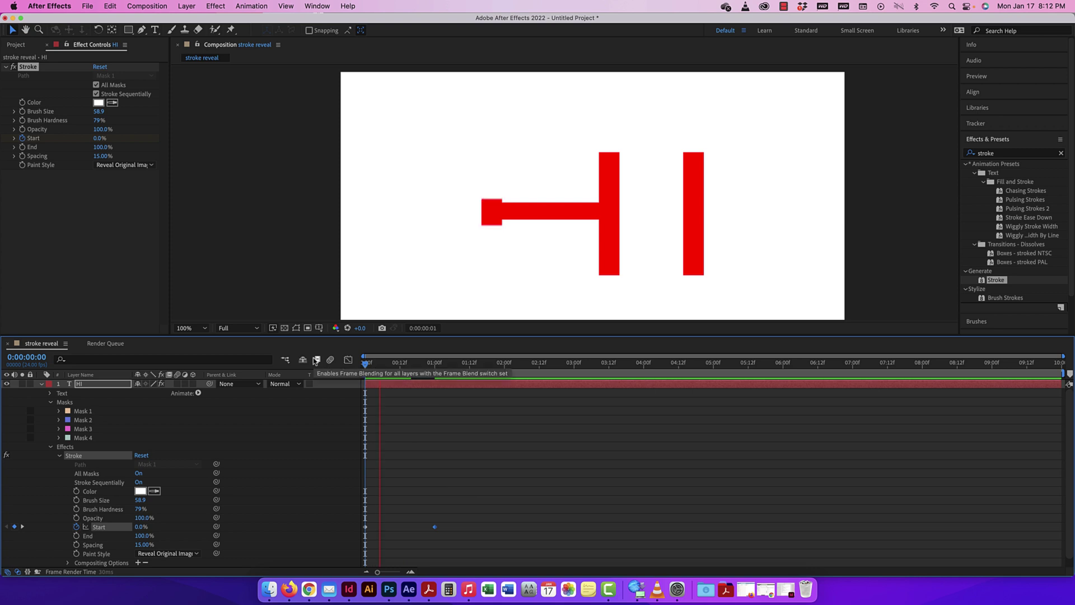
pyautogui.press('space')
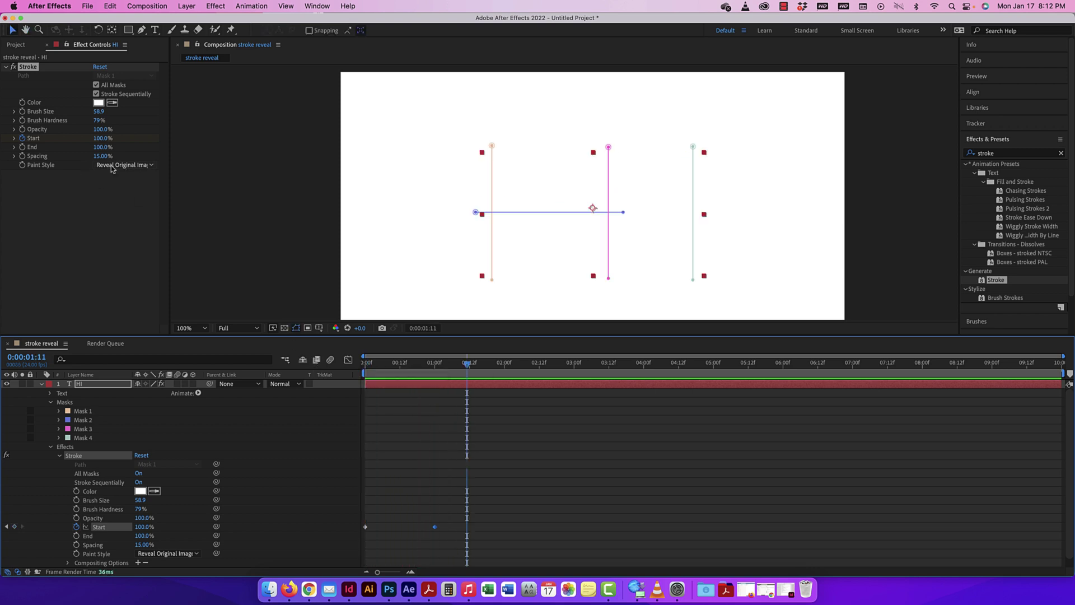
# Set the Stroke effect's Paint Style back to On Original Image and preview the animation from time 0:00.
pyautogui.click(130, 168)
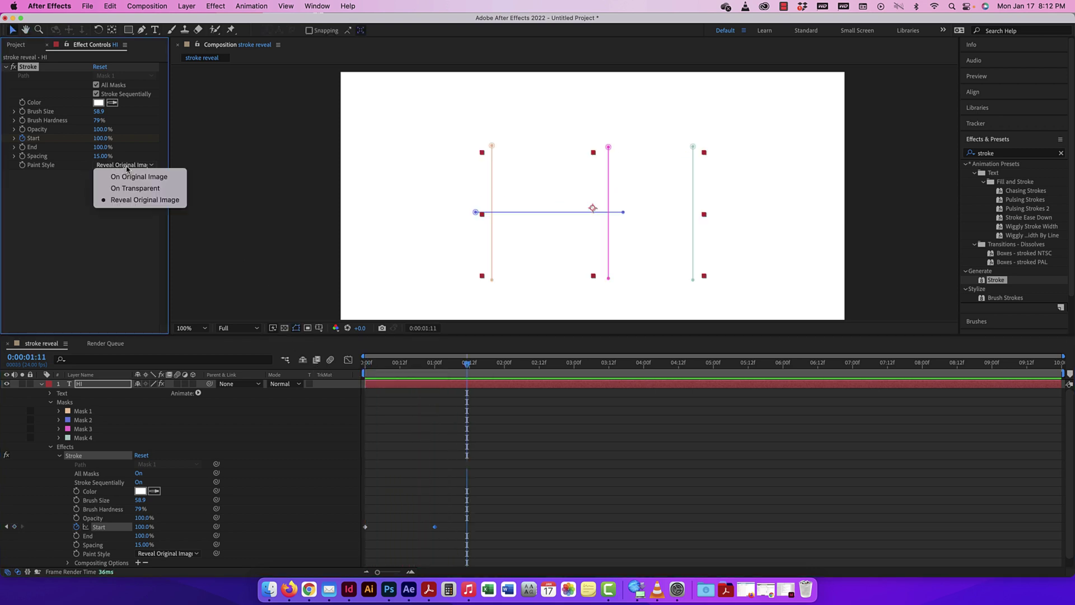
pyautogui.press('Return')
pyautogui.moveTo(467, 365); pyautogui.dragTo(365, 365)
pyautogui.press('space')
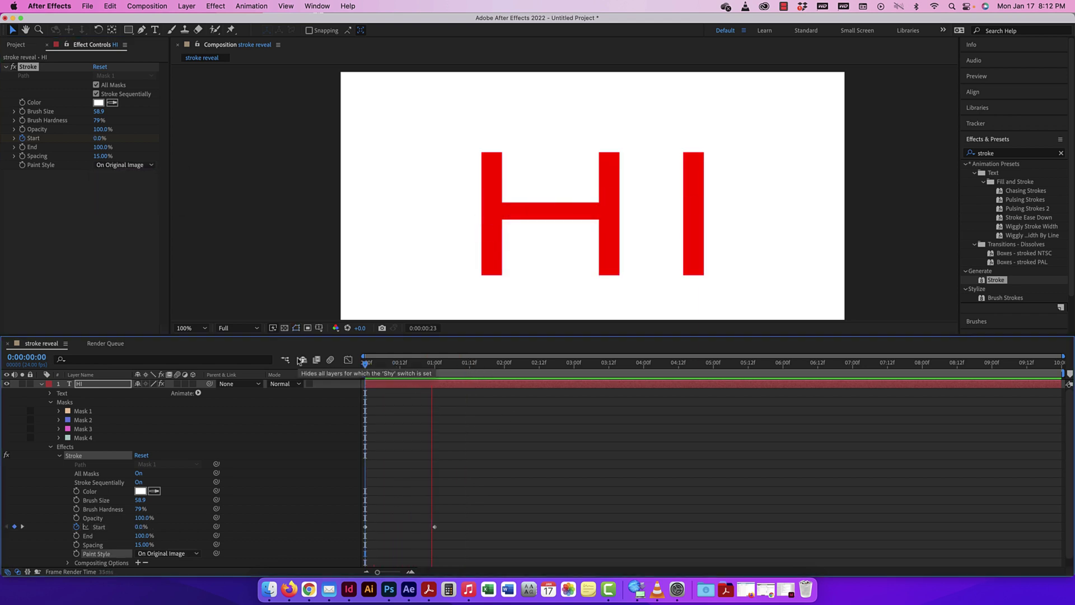
pyautogui.press('space')
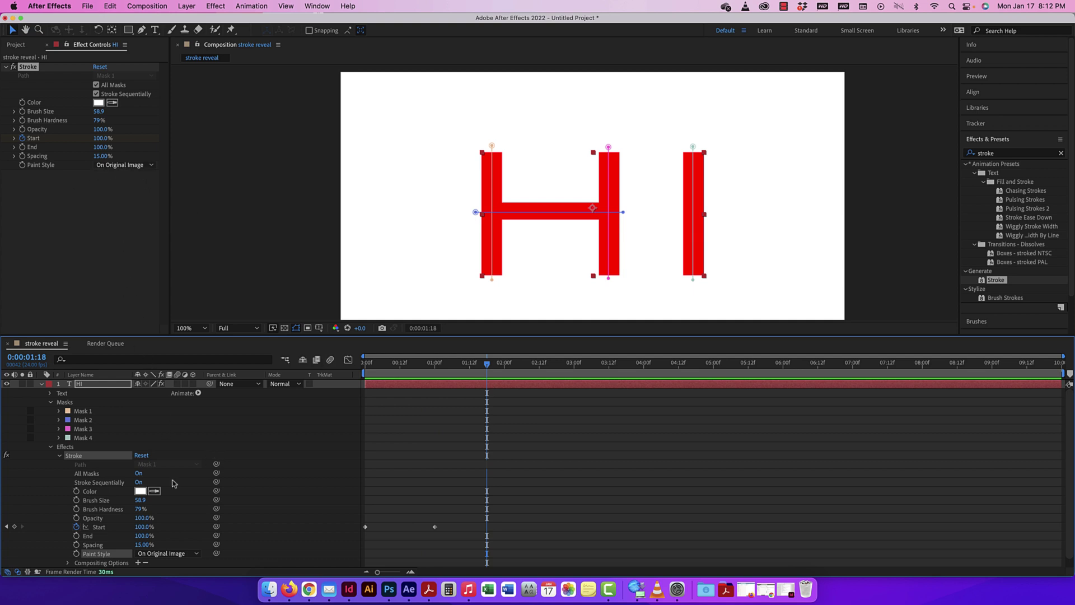
# Lower the Stroke effect's Brush Hardness to 6% at time 0:00 and preview the soft-edged reveal.
pyautogui.moveTo(488, 367); pyautogui.dragTo(365, 365)
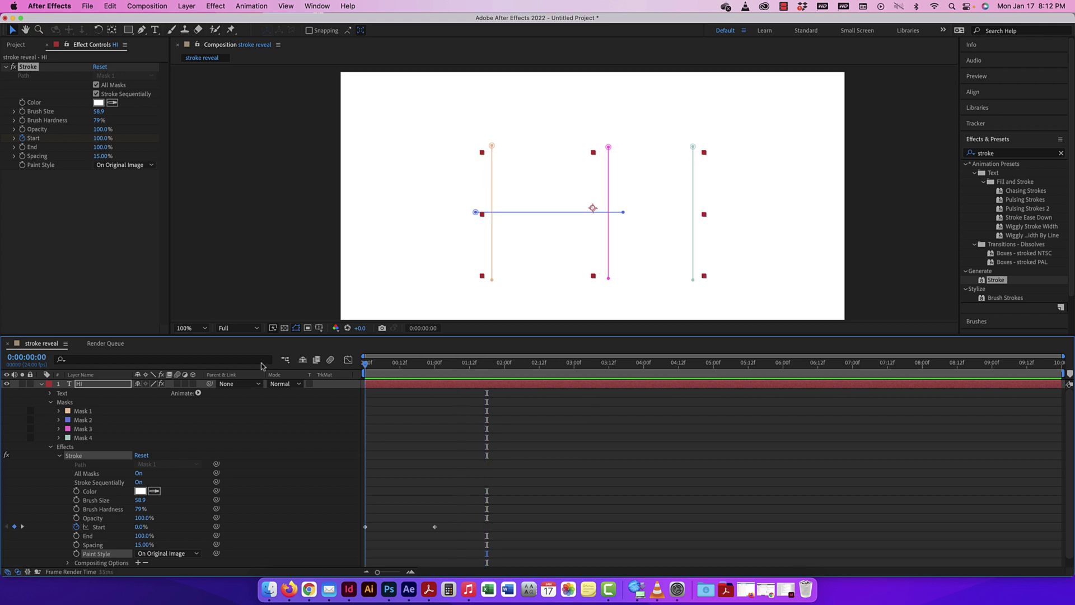
pyautogui.moveTo(144, 510); pyautogui.dragTo(103, 511)
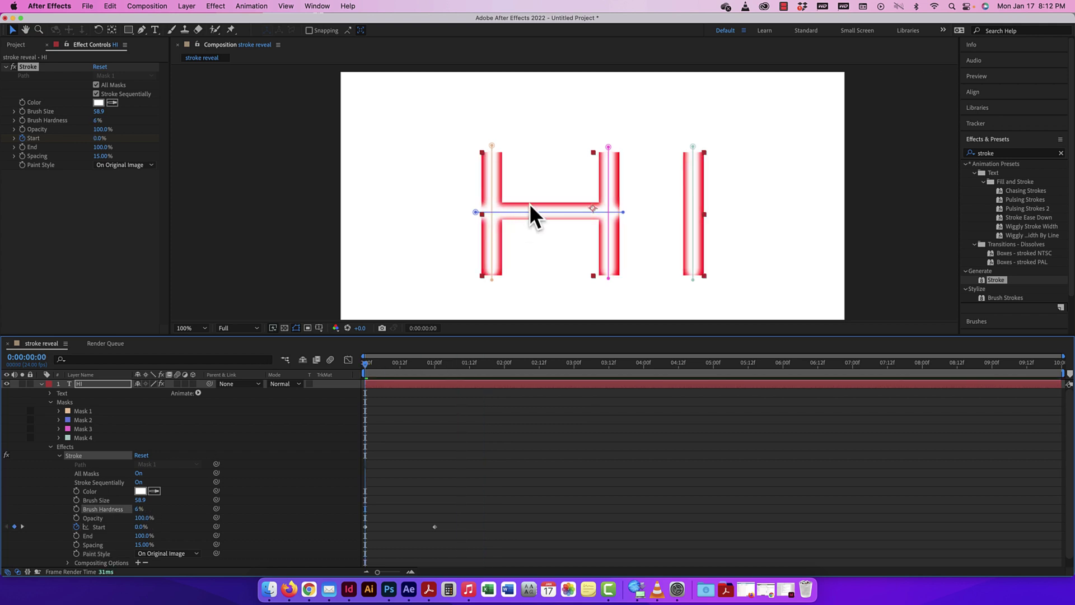
pyautogui.press('space')
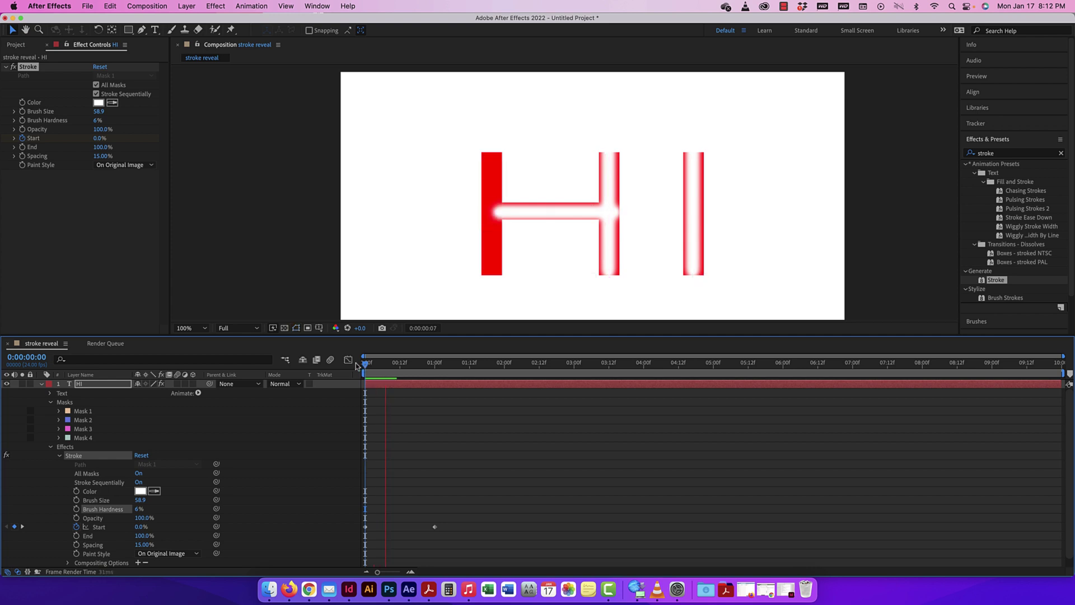
pyautogui.press('space')
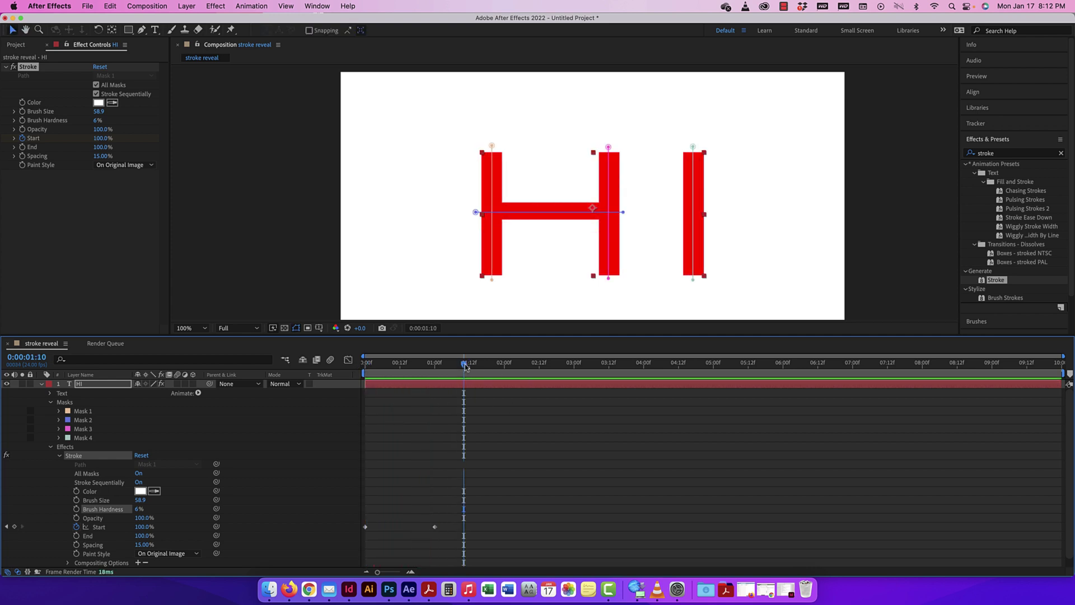
# Set the Stroke effect's Brush Hardness back to 100% at time 0:00.
pyautogui.moveTo(465, 365); pyautogui.dragTo(365, 365)
pyautogui.moveTo(140, 509)
pyautogui.mouseDown()
pyautogui.moveTo(235, 482)
pyautogui.moveTo(392, 392)
pyautogui.mouseUp()
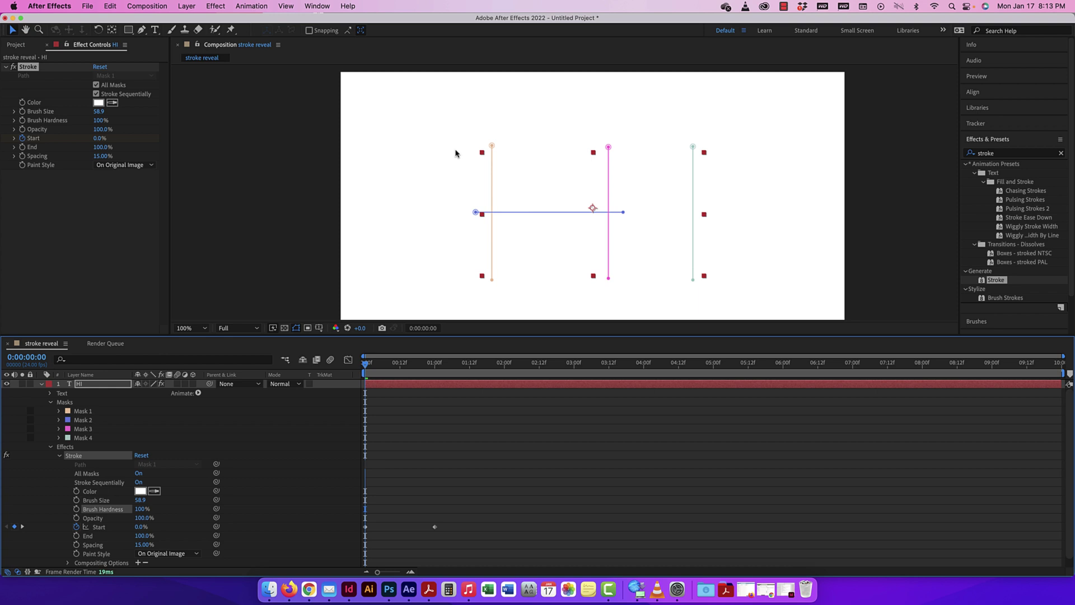
# Scale the HI text layer down to about half its size and move it to the upper middle of the composition.
pyautogui.click(433, 145)
pyautogui.moveTo(433, 127); pyautogui.dragTo(780, 300)
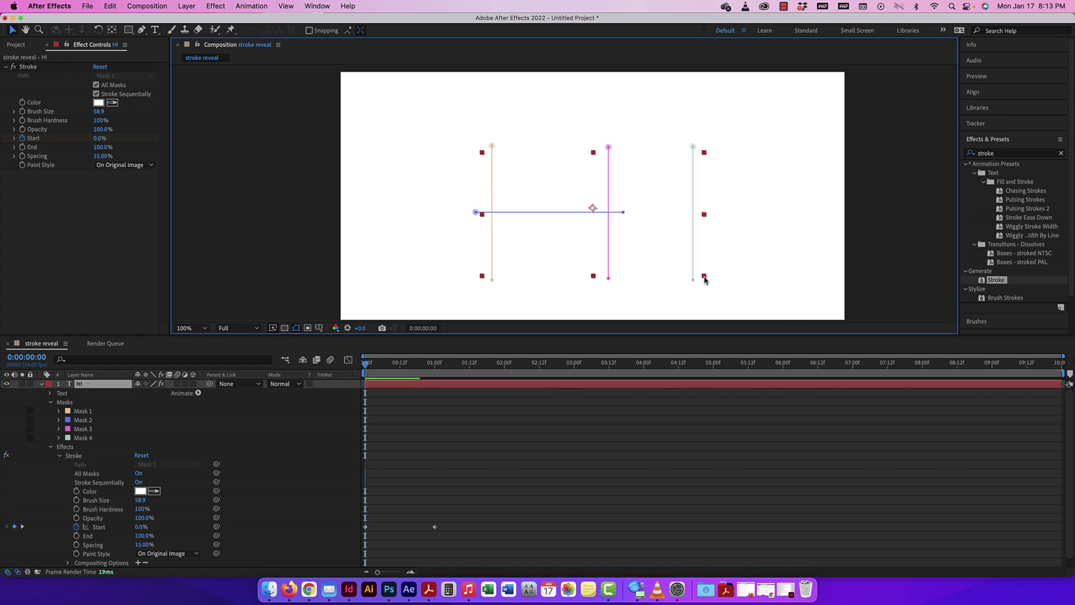
pyautogui.moveTo(704, 276); pyautogui.dragTo(653, 239)
pyautogui.press('super+z')
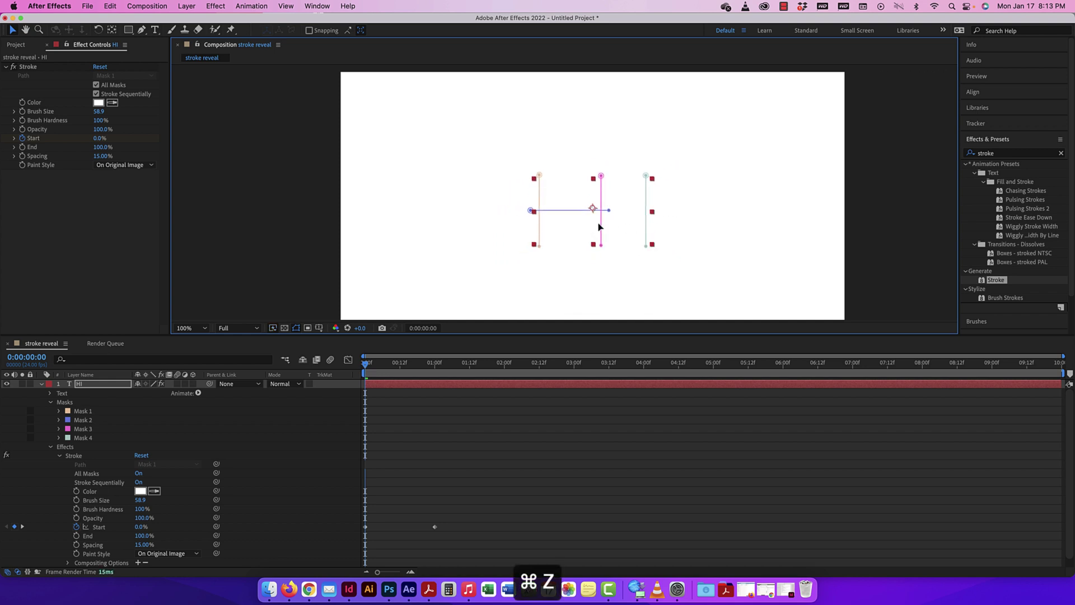
pyautogui.press('super+z')
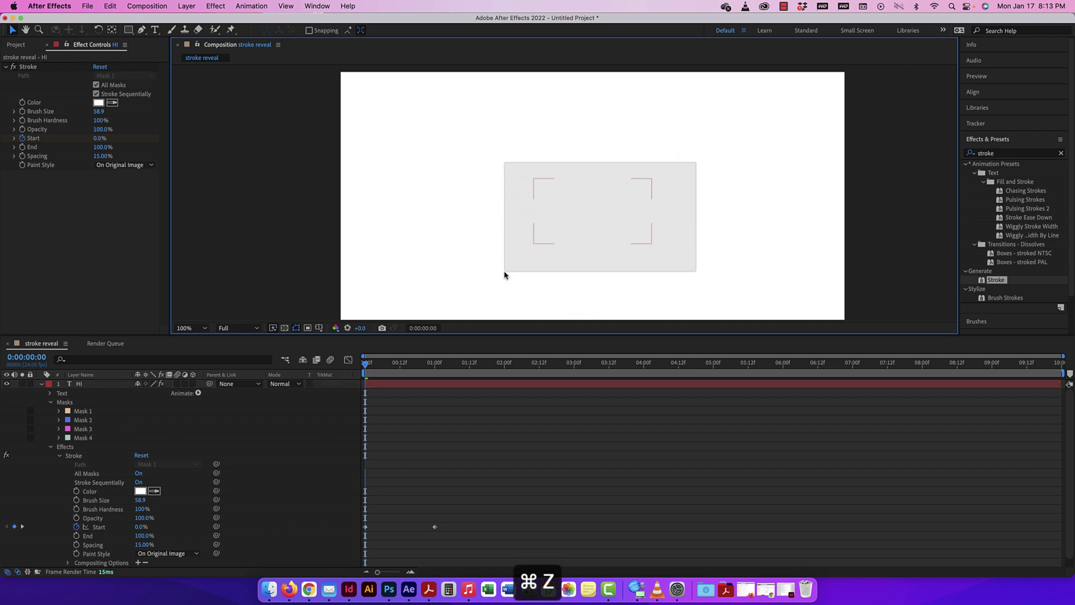
pyautogui.click(602, 196)
pyautogui.press('super+z')
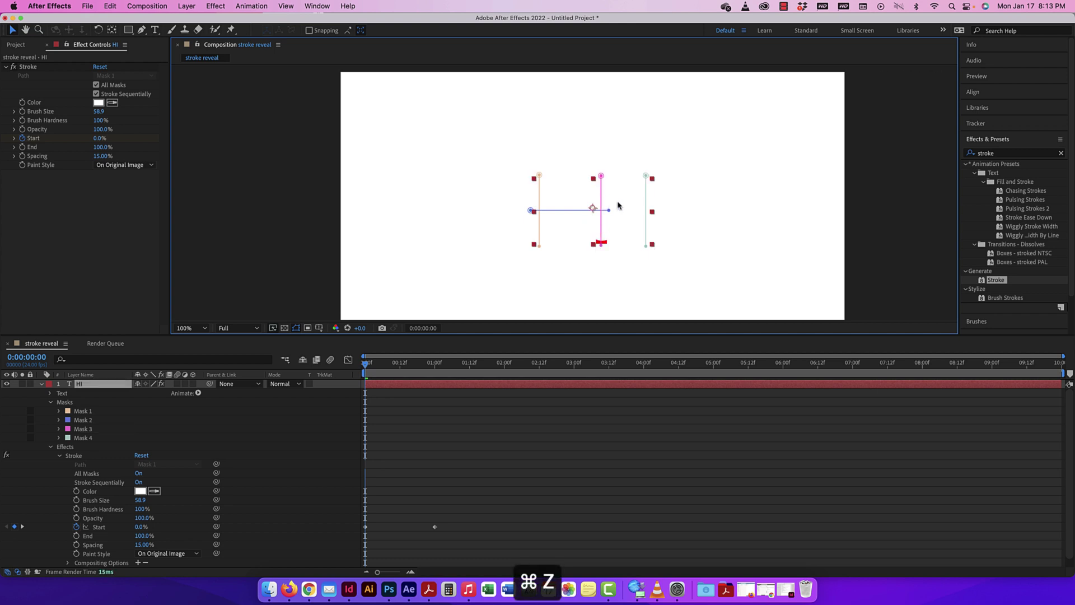
pyautogui.moveTo(594, 208); pyautogui.dragTo(593, 146)
pyautogui.press('super+minus')
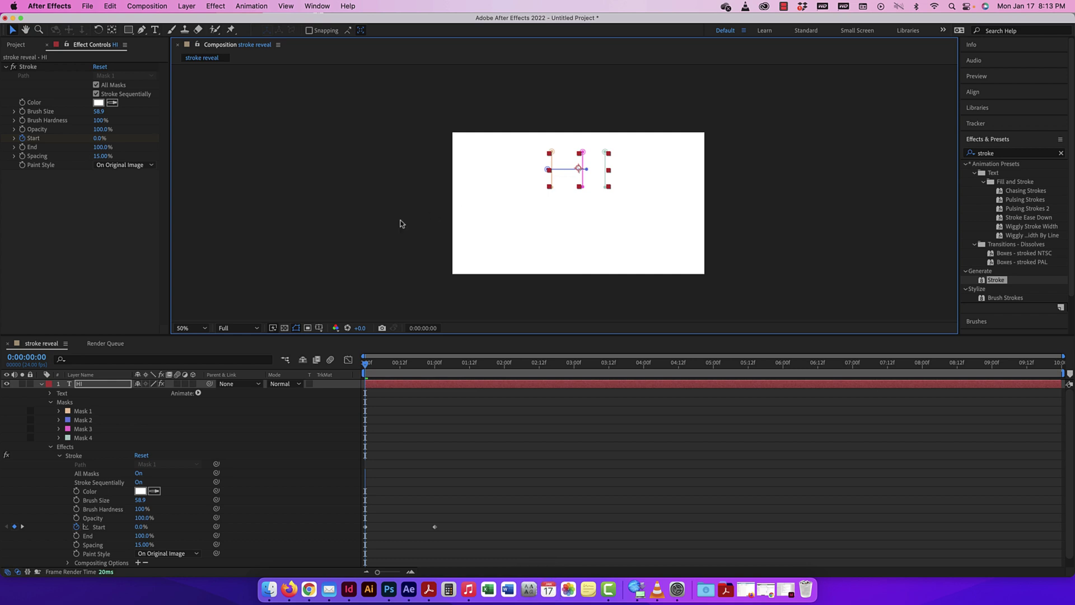
# Add a new text layer reading "Hello" in the lower part of the composition.
pyautogui.click(156, 30)
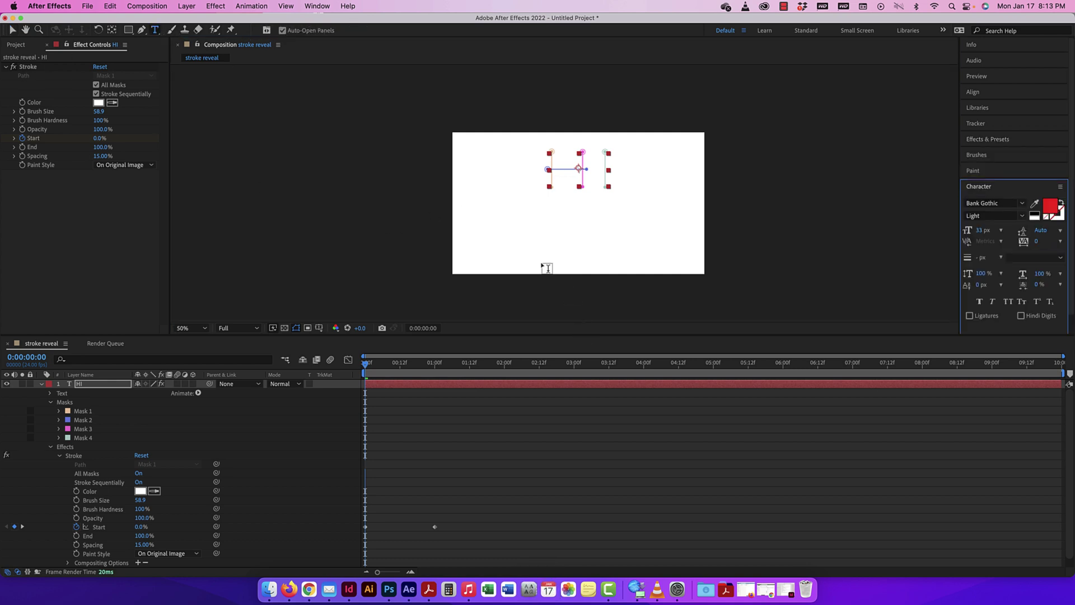
pyautogui.click(42, 383)
pyautogui.click(510, 230)
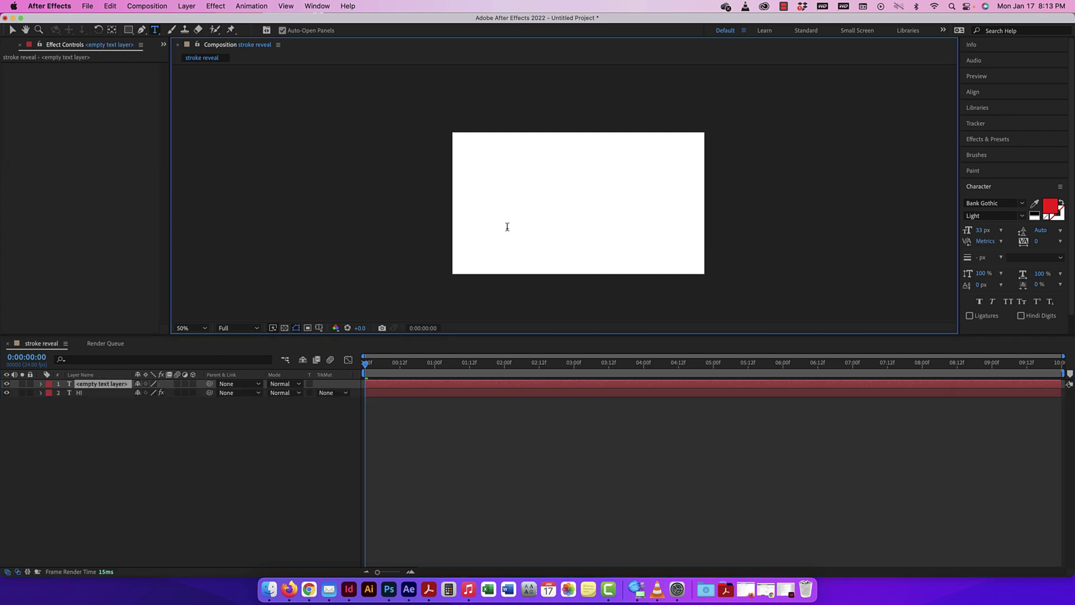
pyautogui.write('Hello')
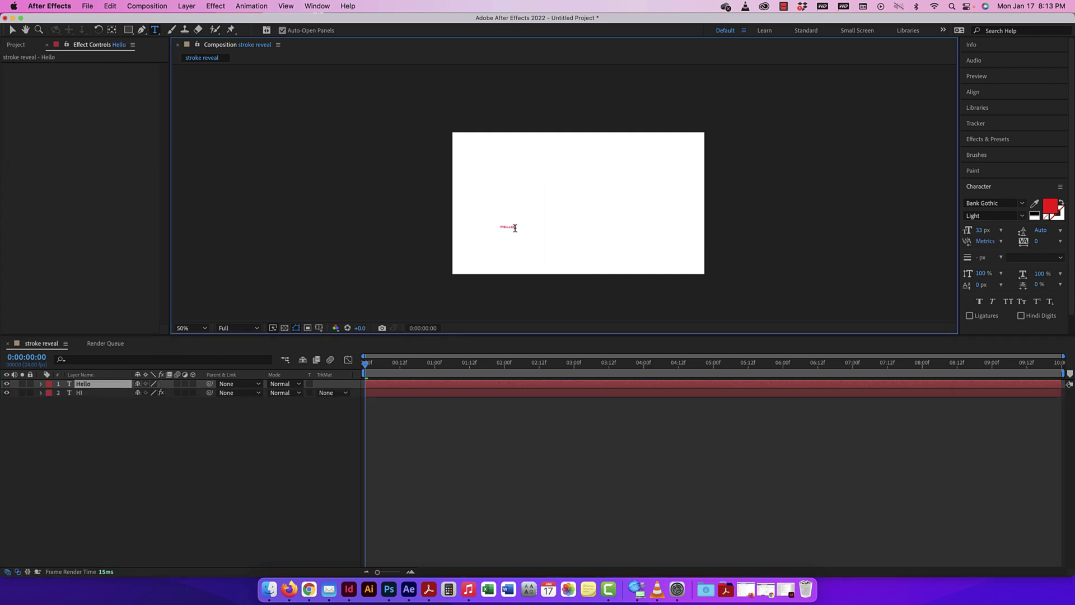
# Set the font of the whole Hello text to Chuck Noon Script.
pyautogui.press('super+a')
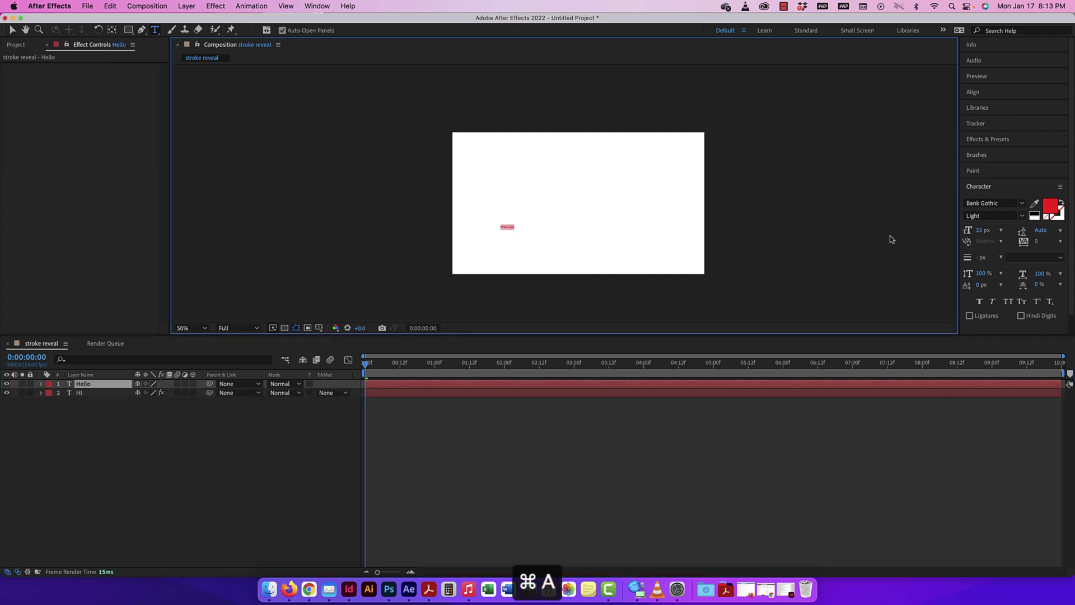
pyautogui.click(981, 202)
pyautogui.write('chc')
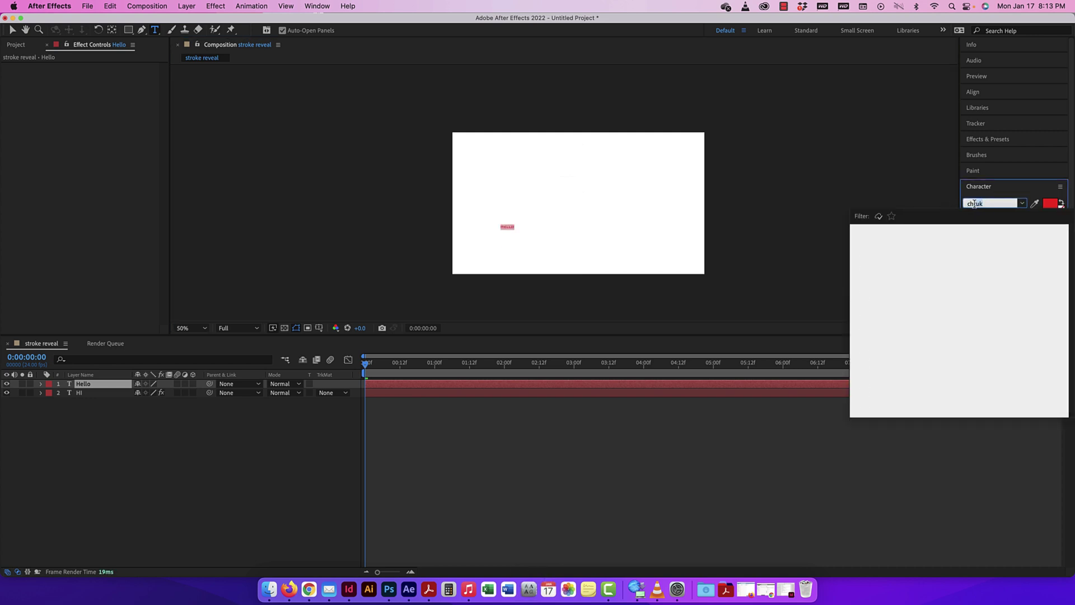
pyautogui.write('uc')
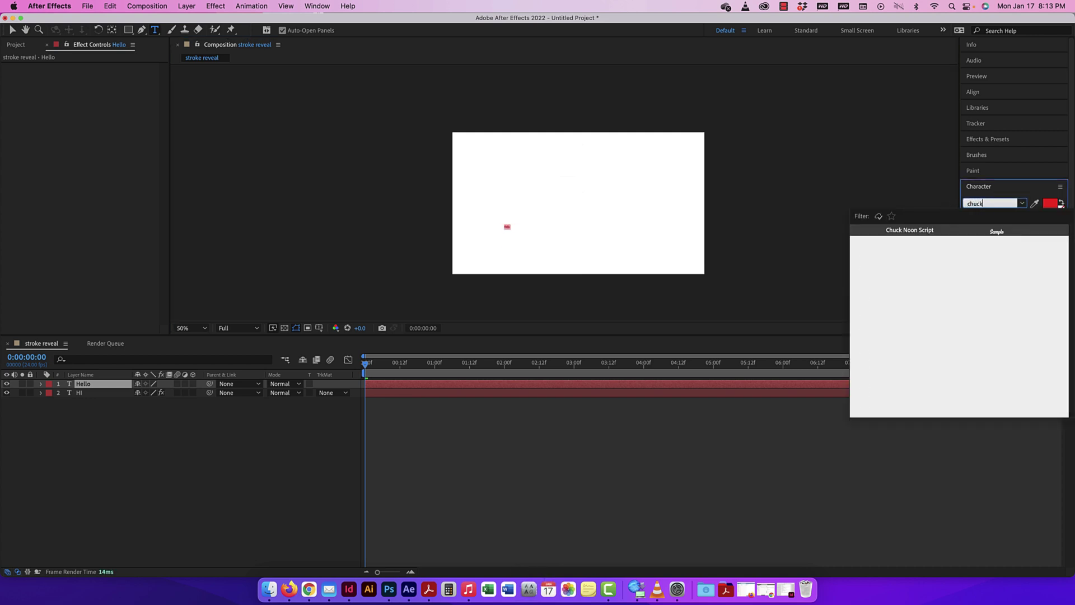
pyautogui.click(959, 232)
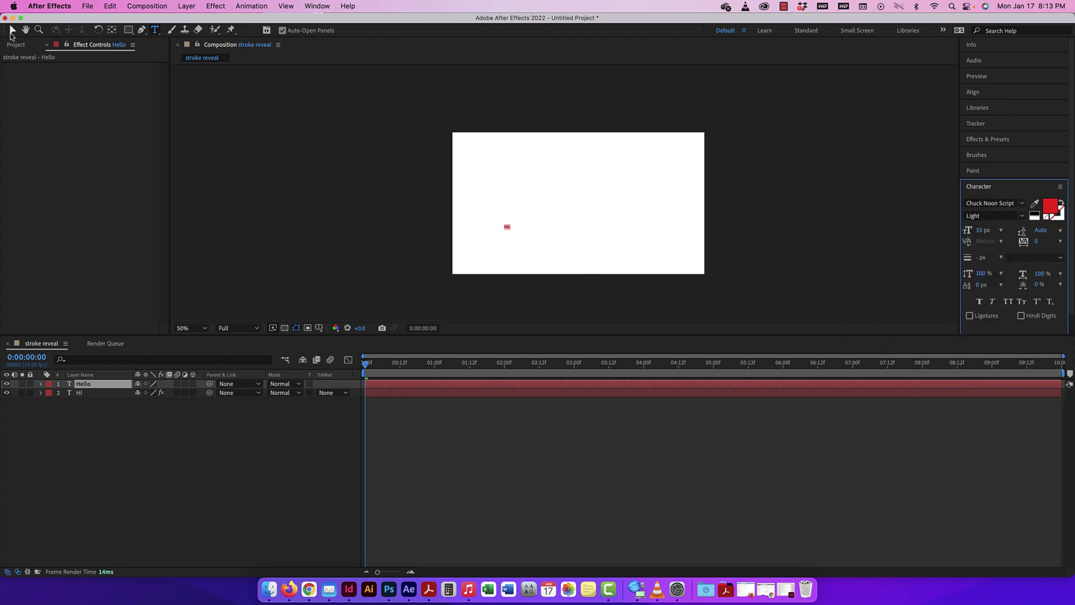
# Center the Hello text's anchor point and place the layer in the middle of the composition.
pyautogui.click(12, 30)
pyautogui.press('super+equal')
pyautogui.press('super+equal')
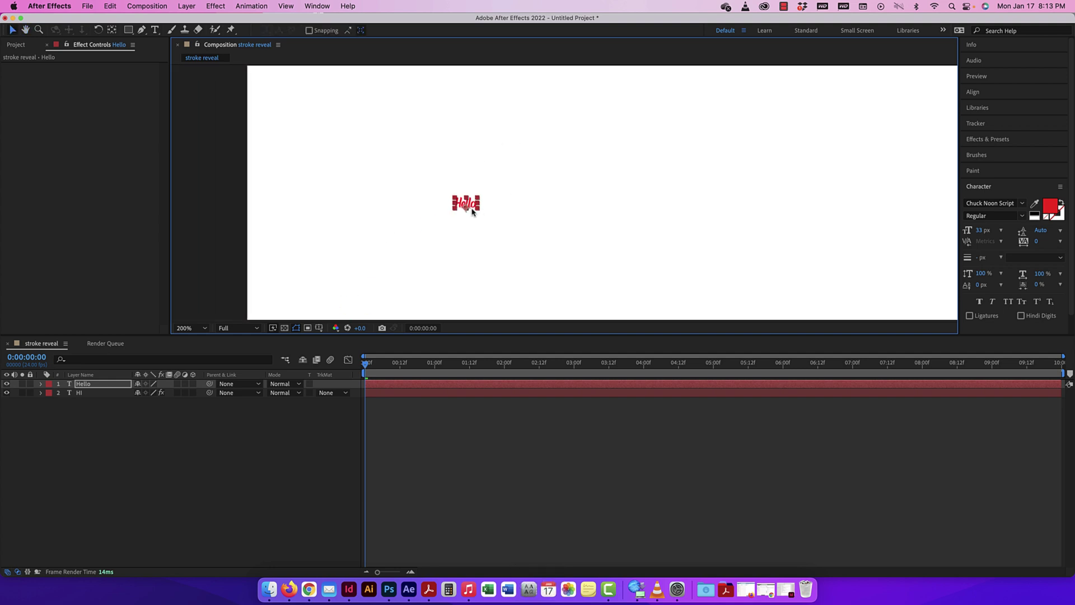
pyautogui.click(112, 30)
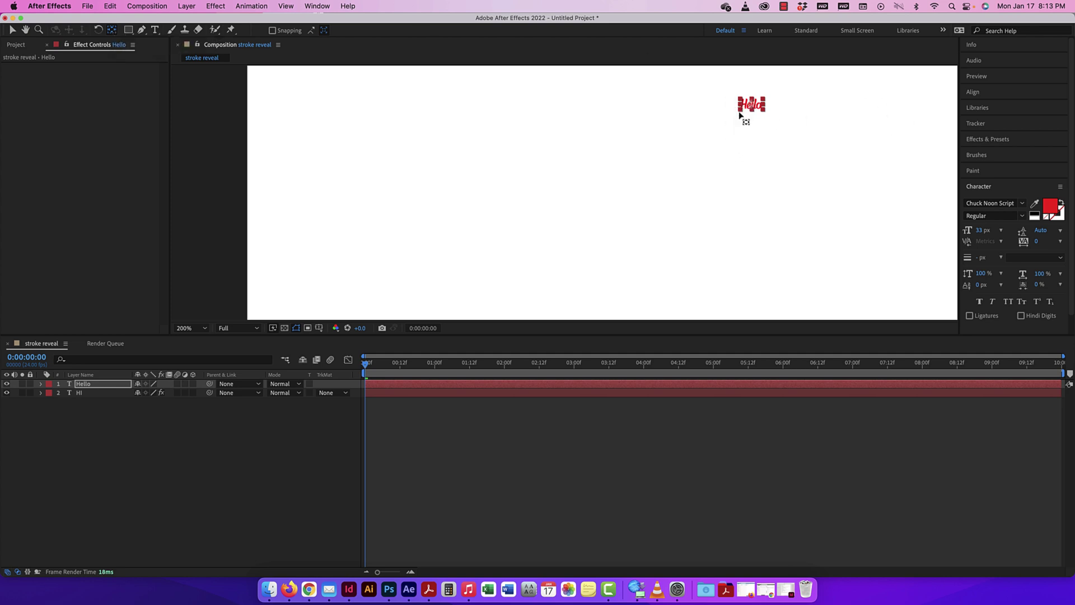
pyautogui.click(13, 29)
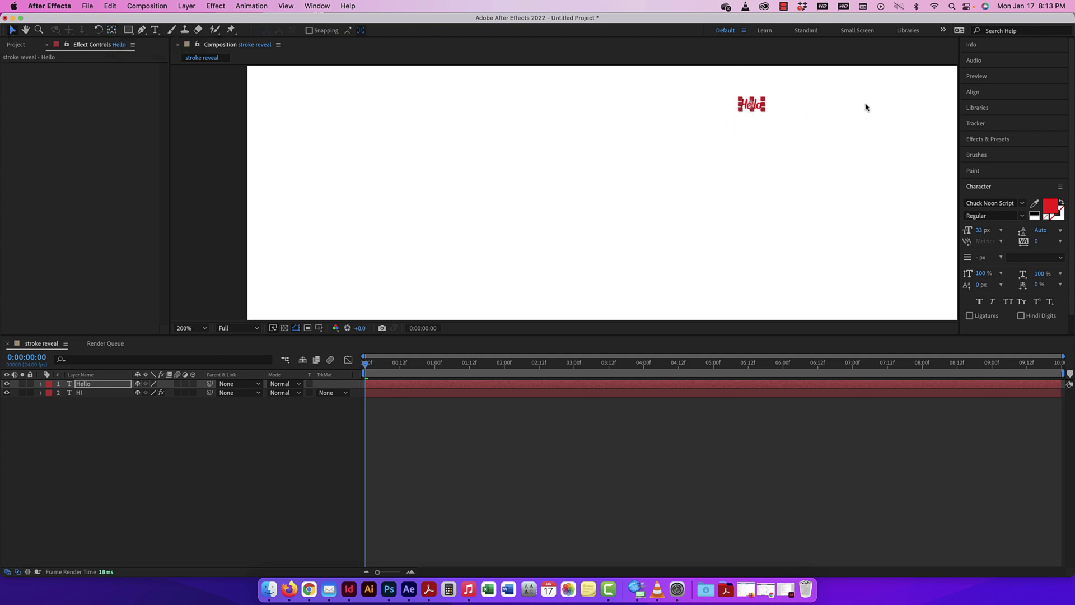
# Scale the Hello text up substantially and move it below the HI text.
pyautogui.click(742, 115)
pyautogui.scroll(2, 693, 133)
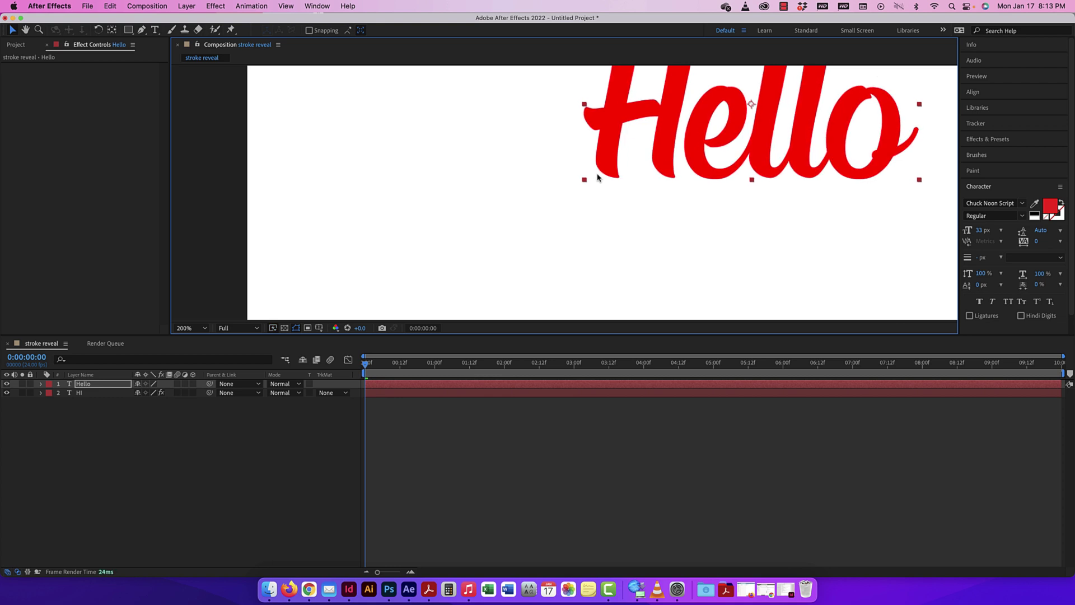
pyautogui.press('super+minus')
pyautogui.press('super+minus')
pyautogui.press('super+minus')
pyautogui.press('super+minus')
pyautogui.moveTo(625, 181); pyautogui.dragTo(630, 203)
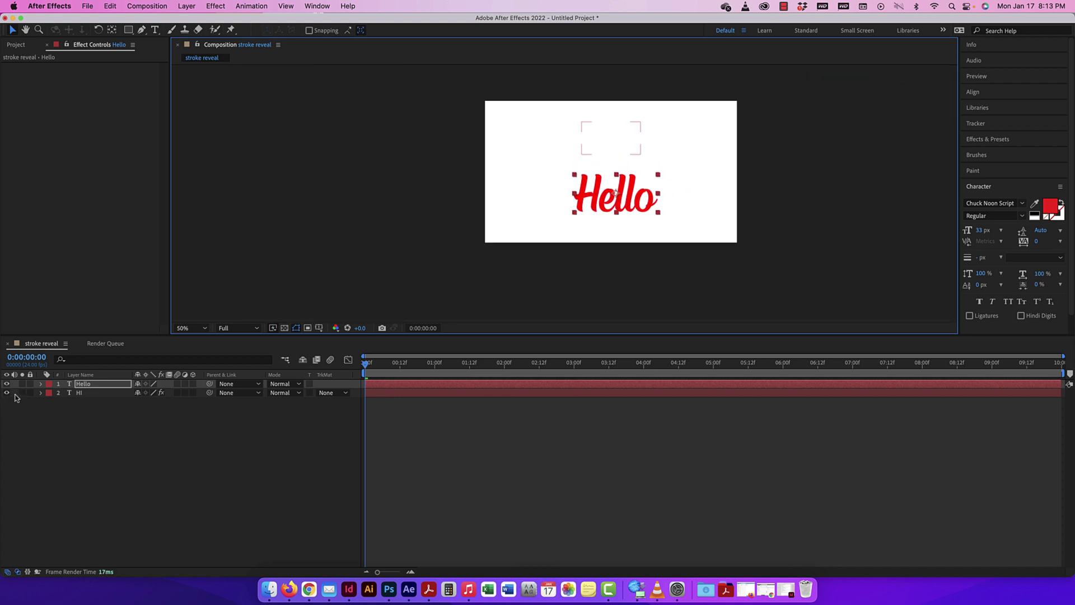
# Hide the HI layer and move the Hello text slightly up toward the middle of the composition.
pyautogui.moveTo(365, 367)
pyautogui.mouseDown()
pyautogui.moveTo(429, 367)
pyautogui.moveTo(365, 367)
pyautogui.mouseUp()
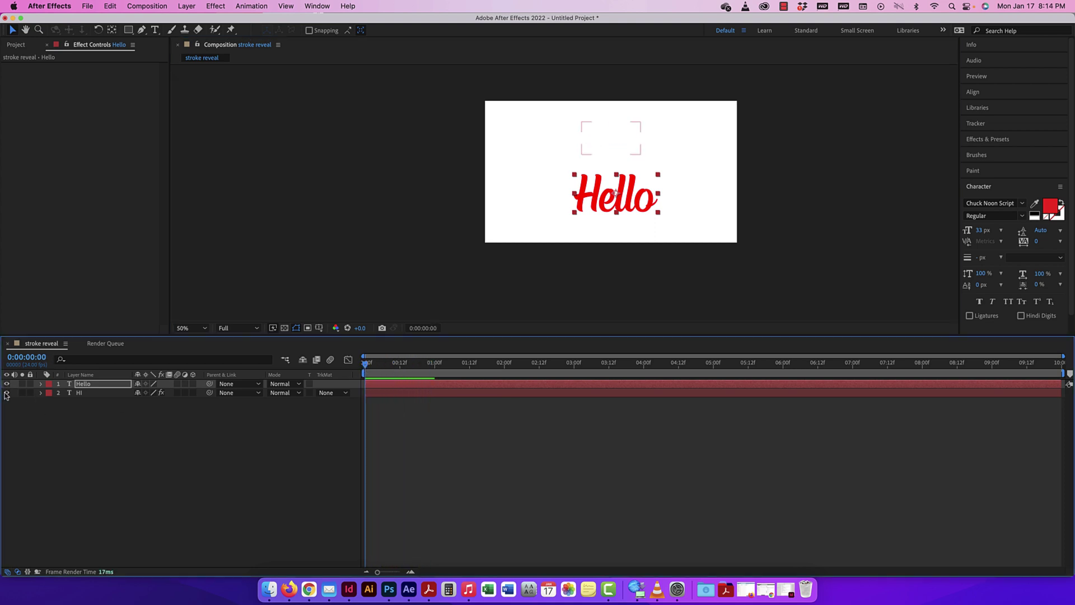
pyautogui.click(621, 203)
pyautogui.press('super+equal')
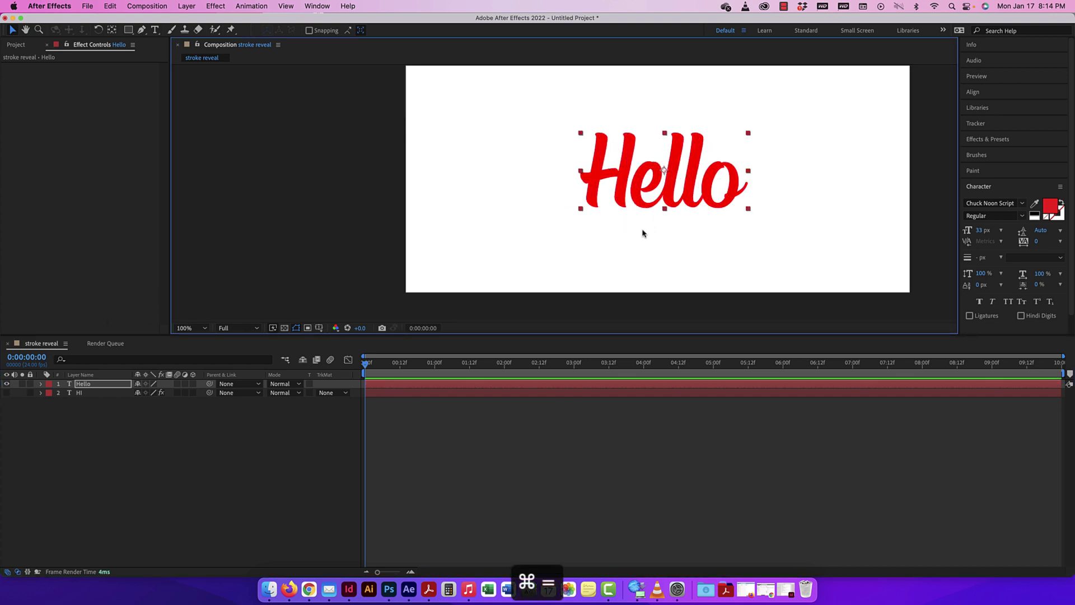
pyautogui.moveTo(828, 182); pyautogui.dragTo(766, 219)
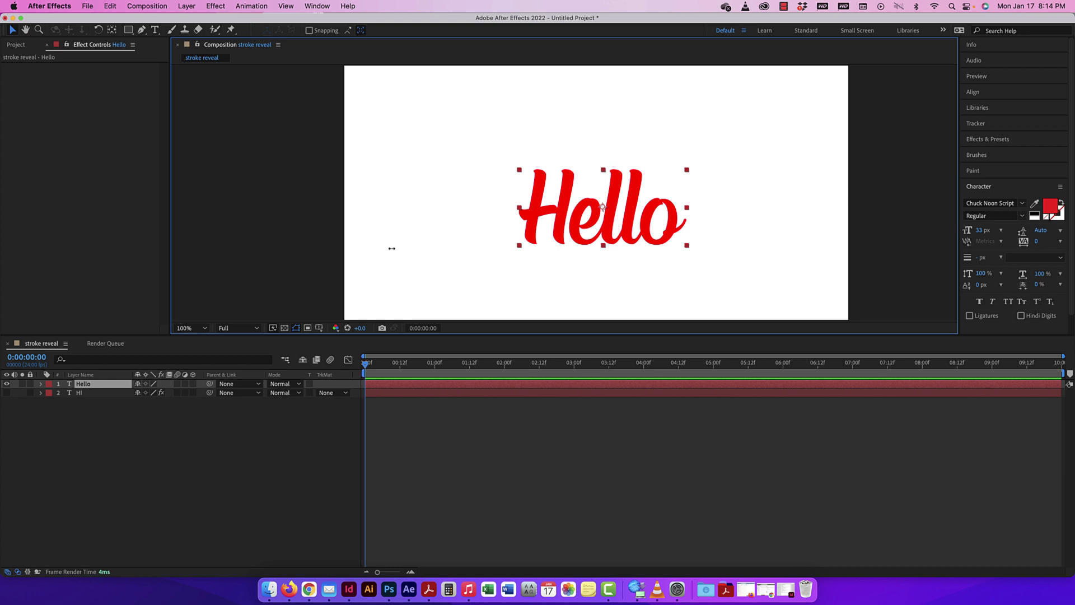
# Draw an open mask path down the left stem of the H on the Hello layer with the Pen tool.
pyautogui.click(41, 384)
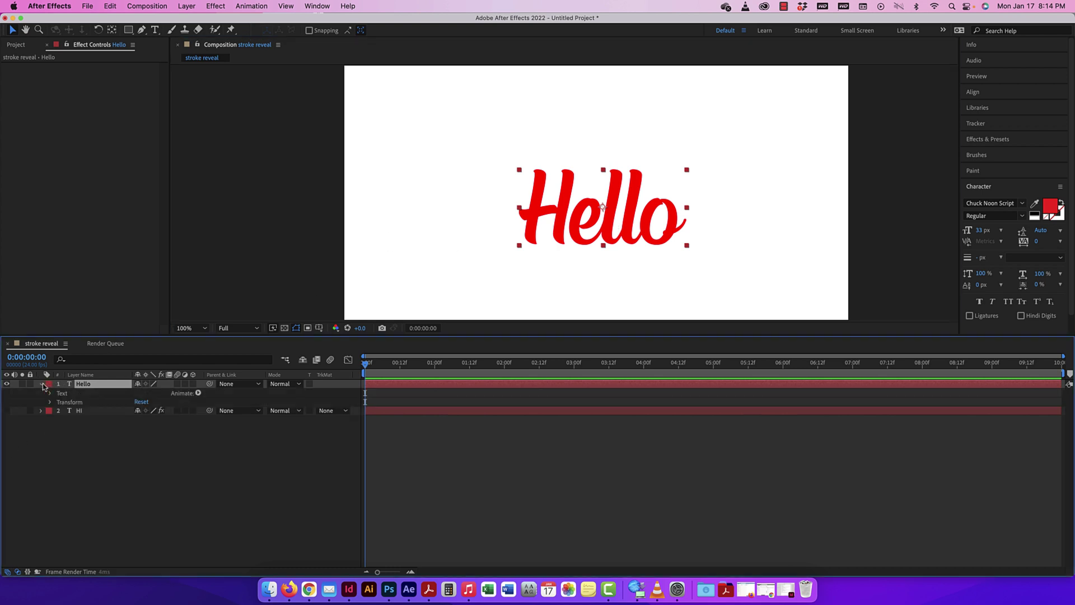
pyautogui.click(142, 29)
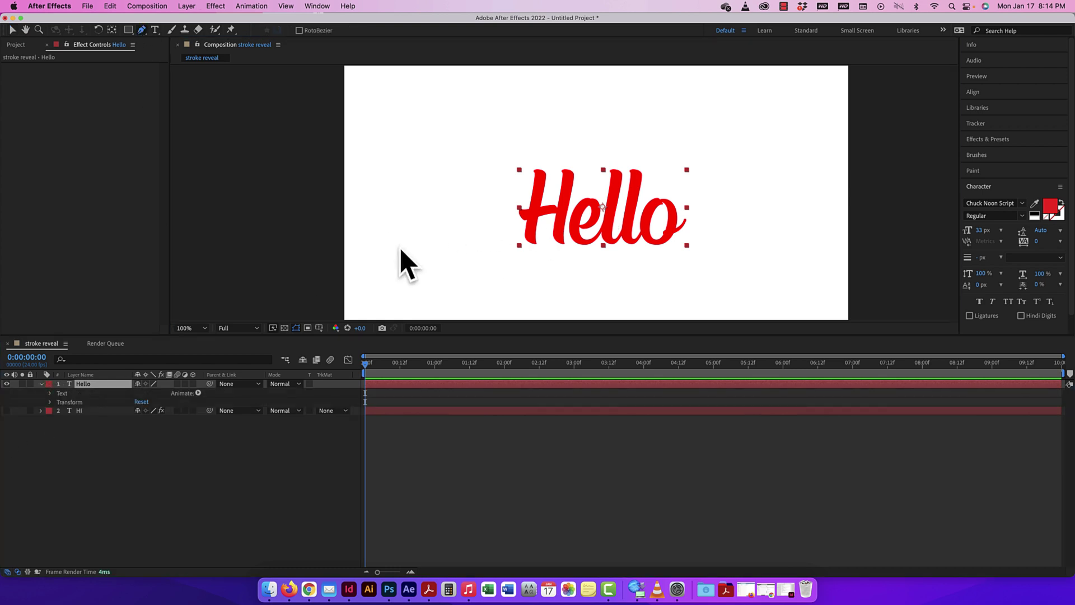
pyautogui.press('super+equal')
pyautogui.press('space')
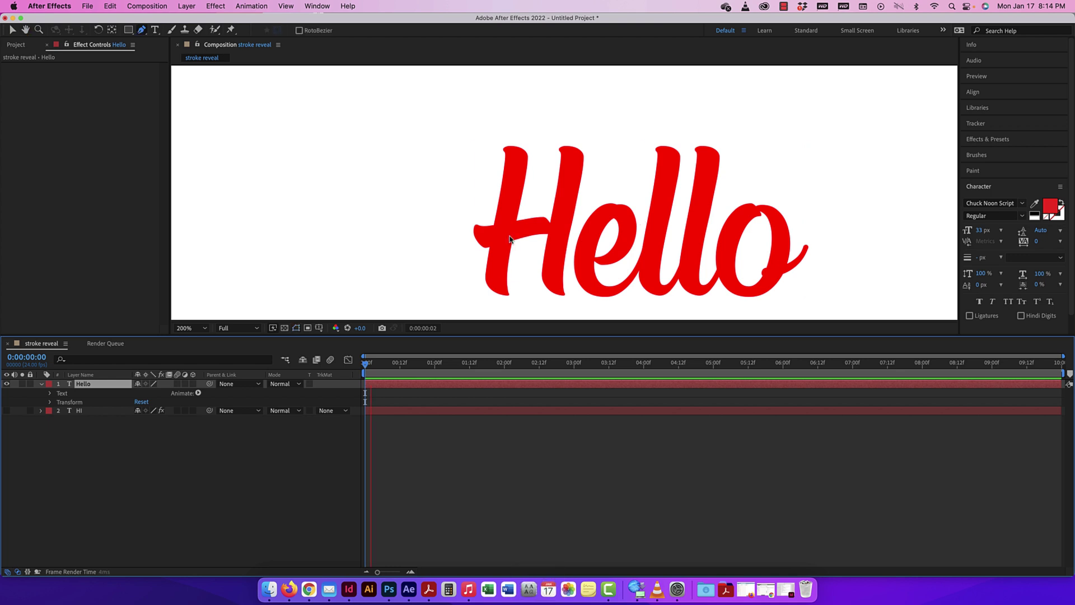
pyautogui.press('super+minus')
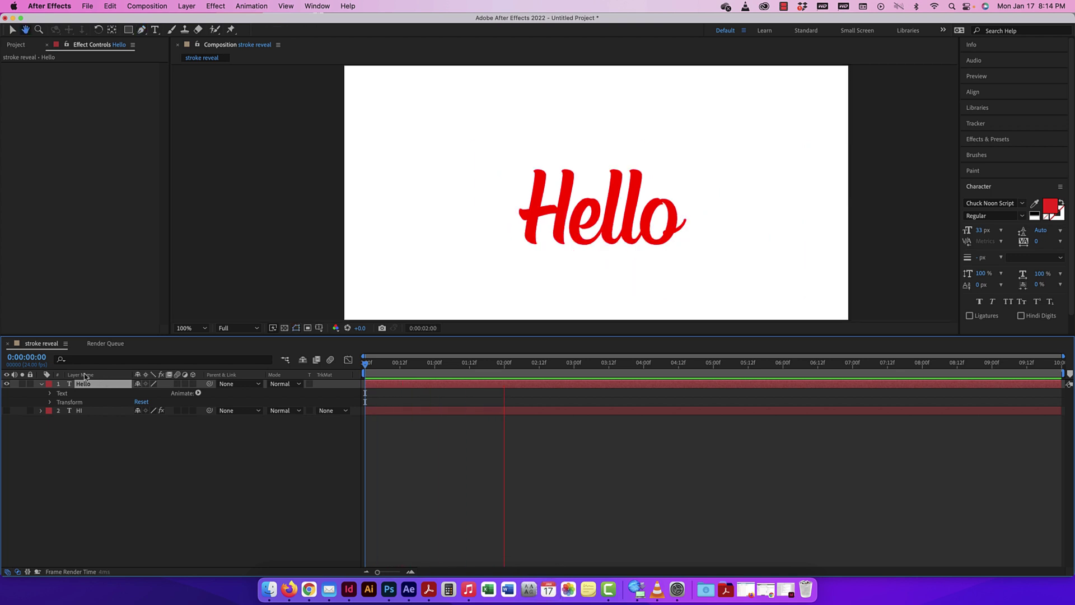
pyautogui.press('space')
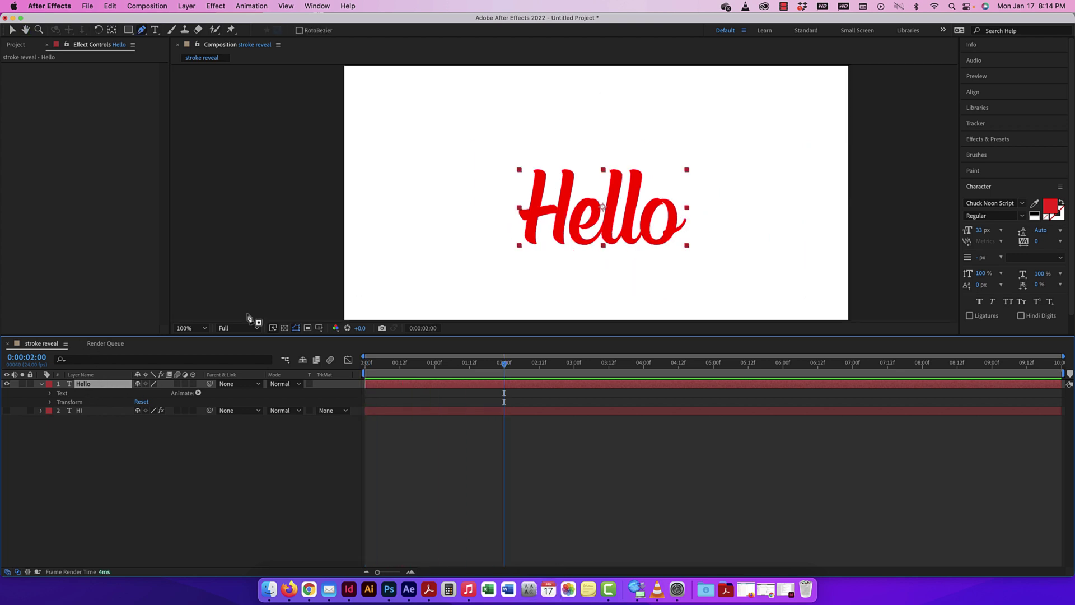
pyautogui.click(540, 164)
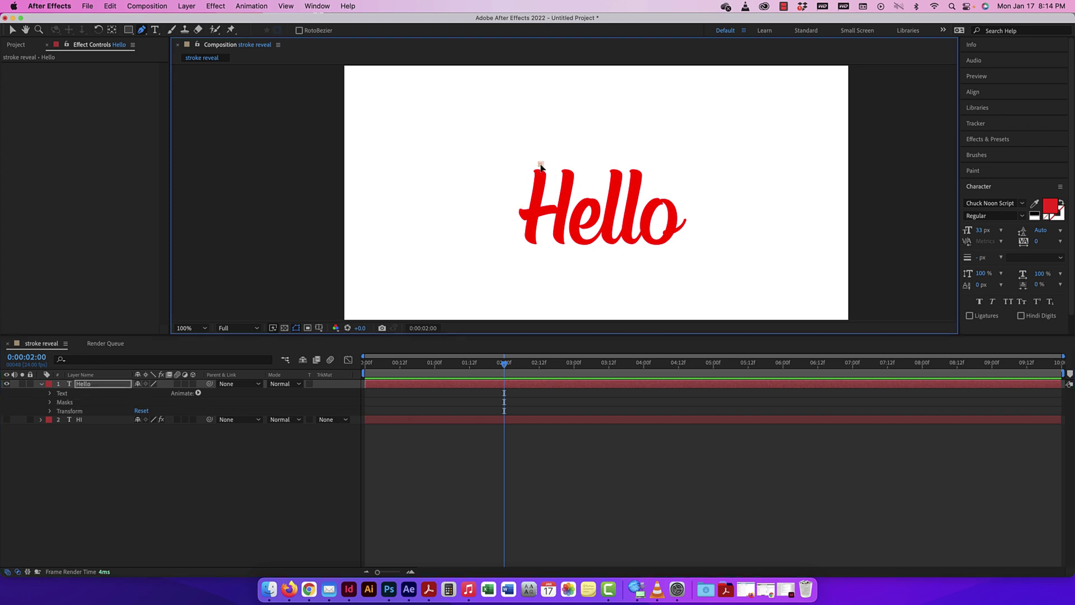
pyautogui.click(530, 247)
pyautogui.keyDown('super'); pyautogui.click(507, 238); pyautogui.keyUp('super')
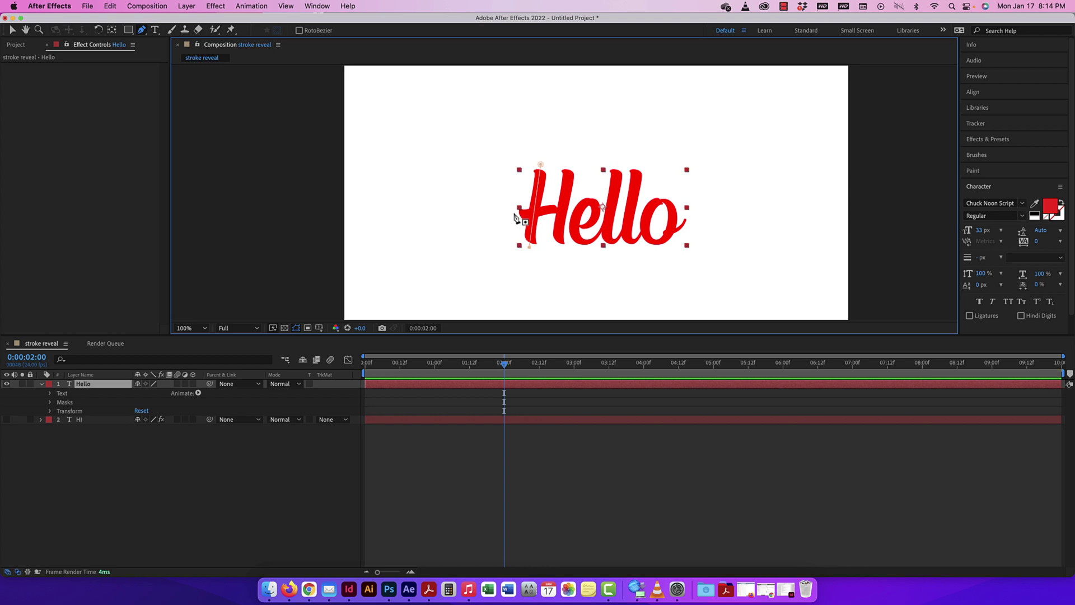
# Draw separate open mask paths along the H's crossbar and down its right stem.
pyautogui.click(514, 216)
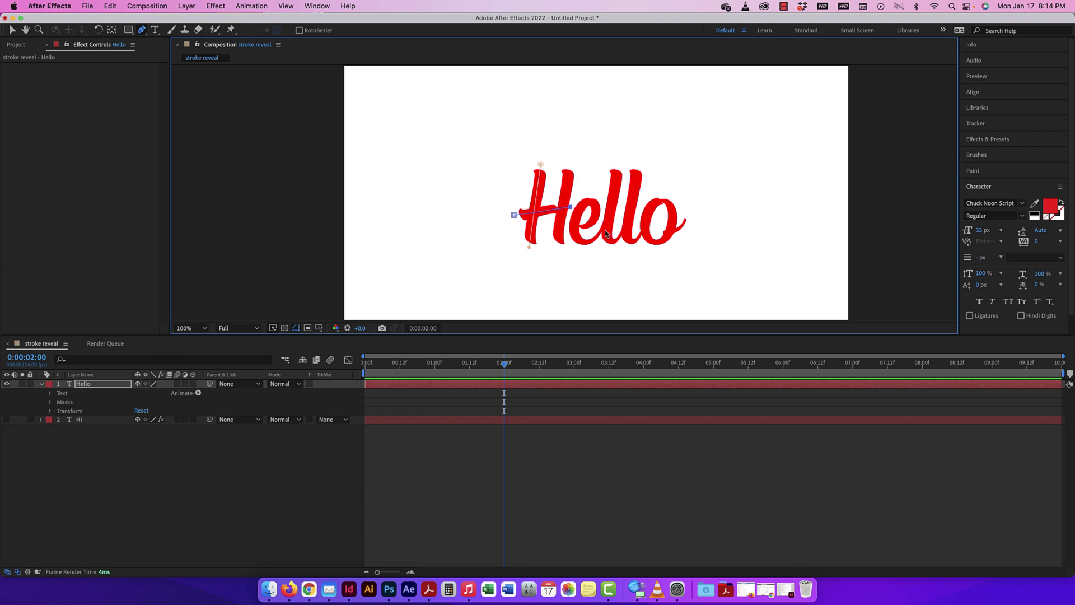
pyautogui.click(569, 165)
pyautogui.click(562, 248)
pyautogui.press('super+z')
pyautogui.click(556, 245)
# Draw a curved open mask path following the stroke of the letter e in Hello.
pyautogui.moveTo(597, 212); pyautogui.dragTo(599, 200)
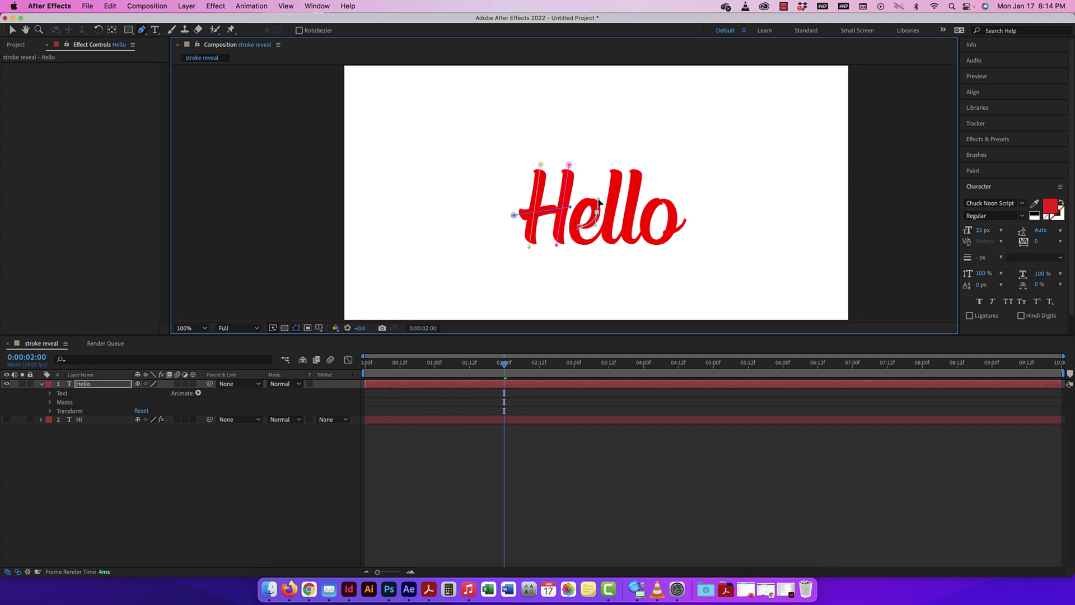
pyautogui.moveTo(580, 216); pyautogui.dragTo(572, 226)
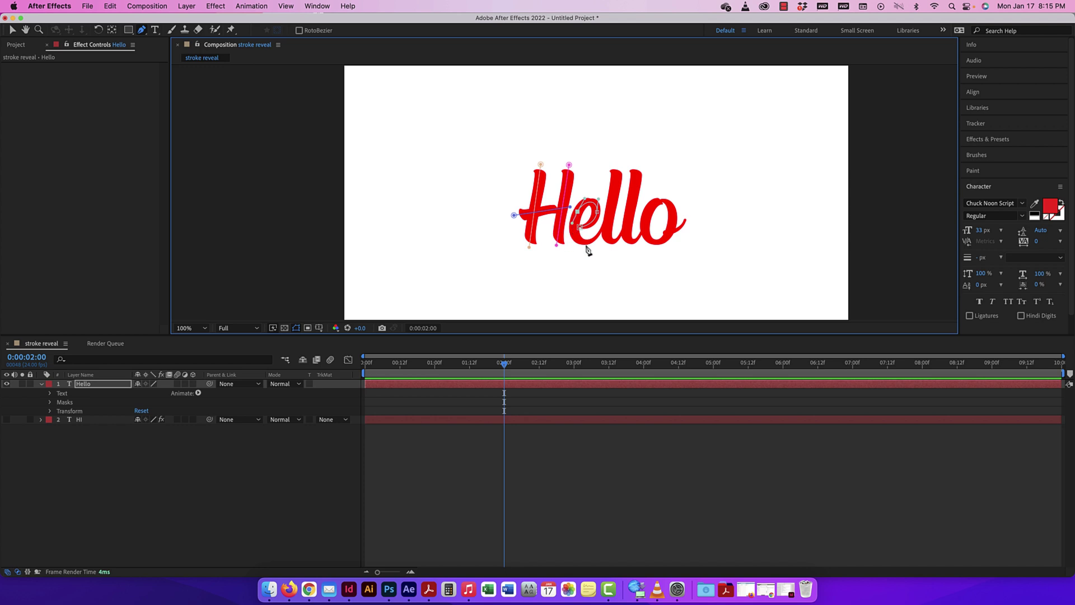
pyautogui.click(585, 243)
# Draw an open mask path down the stem of the first l in Hello.
pyautogui.click(617, 167)
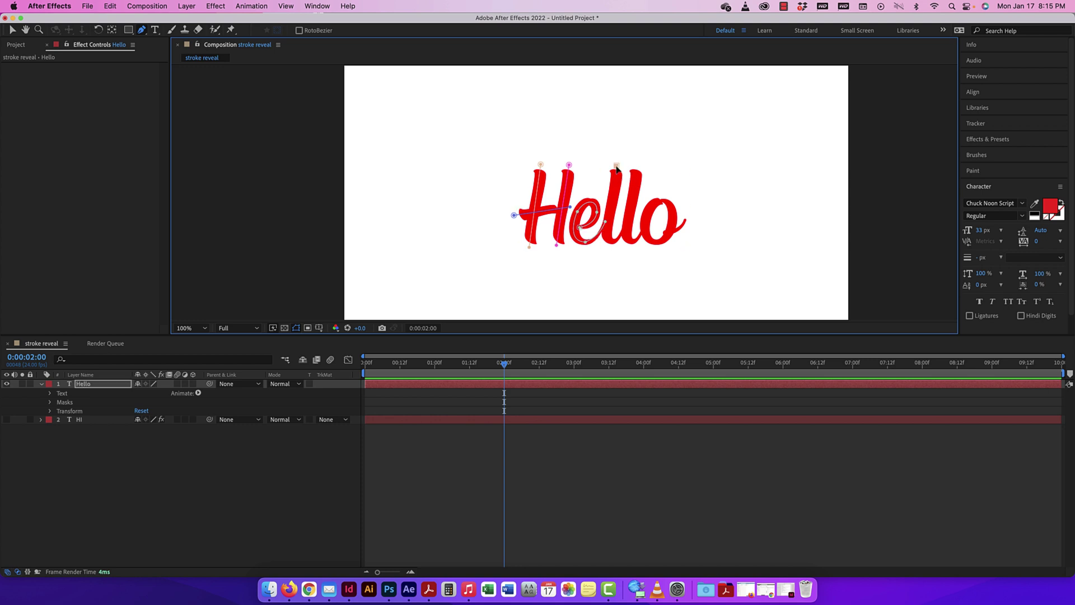
pyautogui.click(605, 245)
pyautogui.keyDown('super'); pyautogui.click(606, 255); pyautogui.keyUp('super')
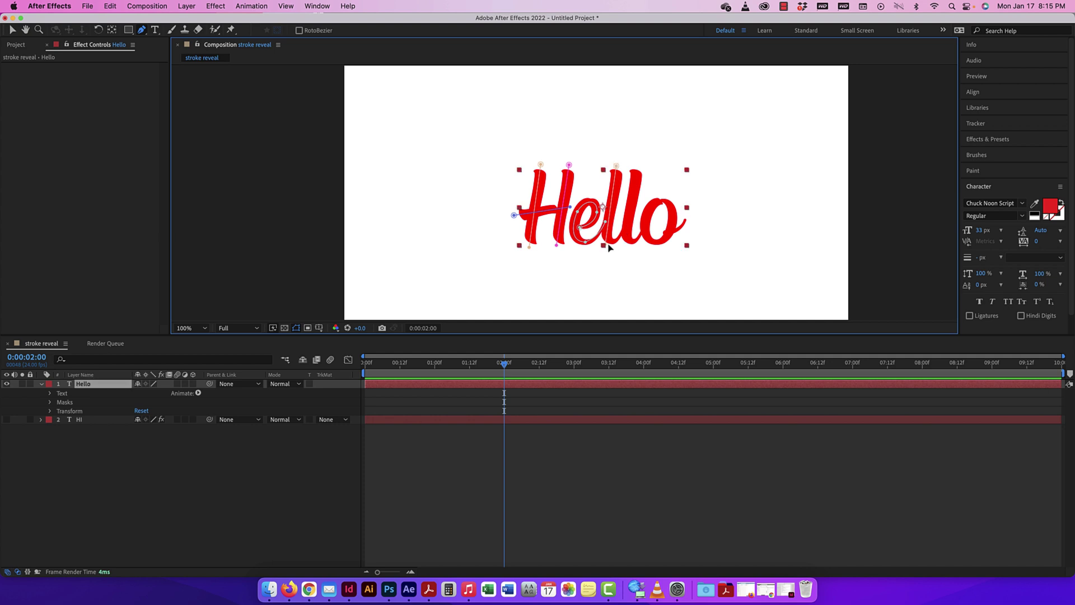
pyautogui.keyDown('super'); pyautogui.click(609, 247); pyautogui.keyUp('super')
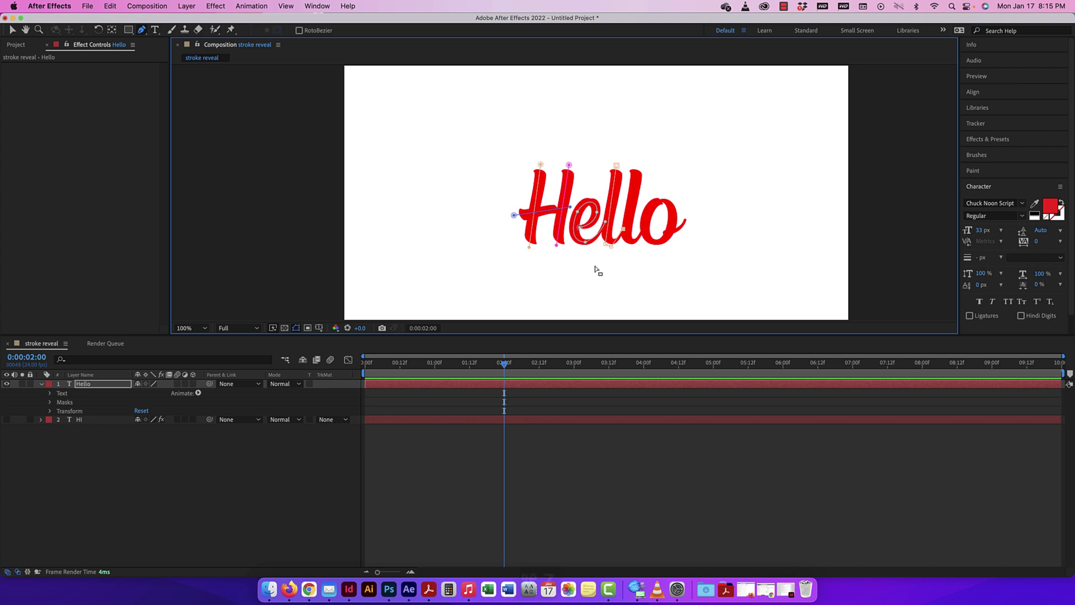
pyautogui.press('super+z')
pyautogui.press('super+z')
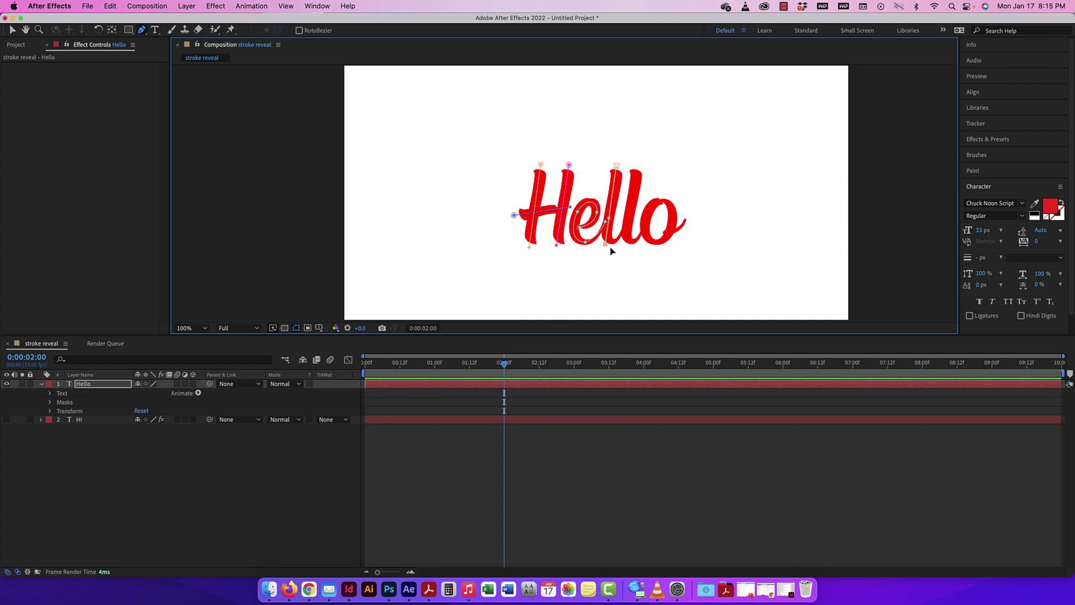
pyautogui.press('super+equal')
pyautogui.press('super+equal')
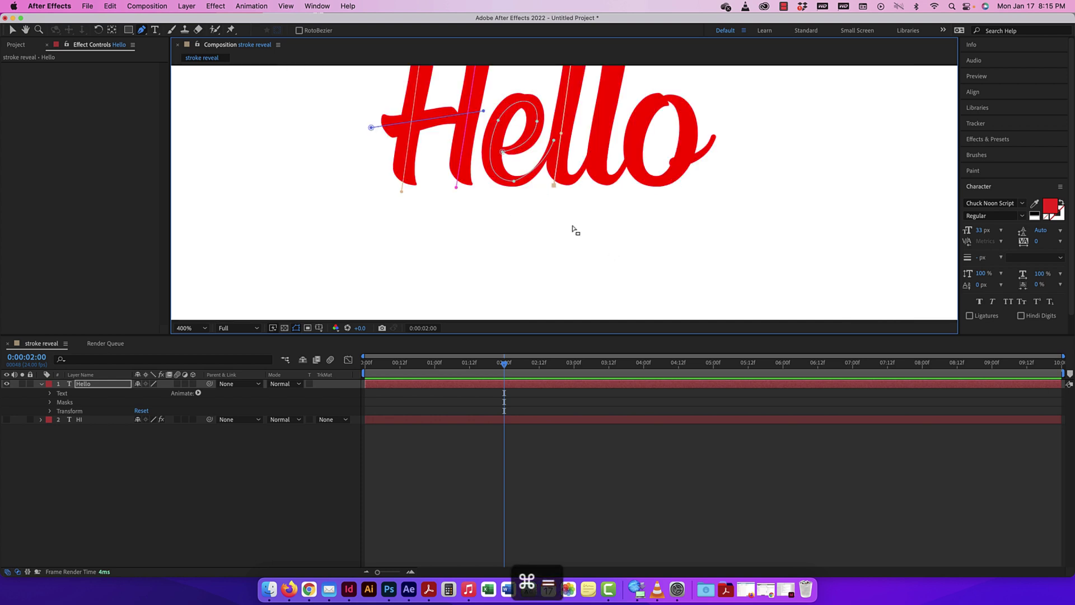
pyautogui.press('space')
pyautogui.moveTo(552, 184); pyautogui.dragTo(550, 270)
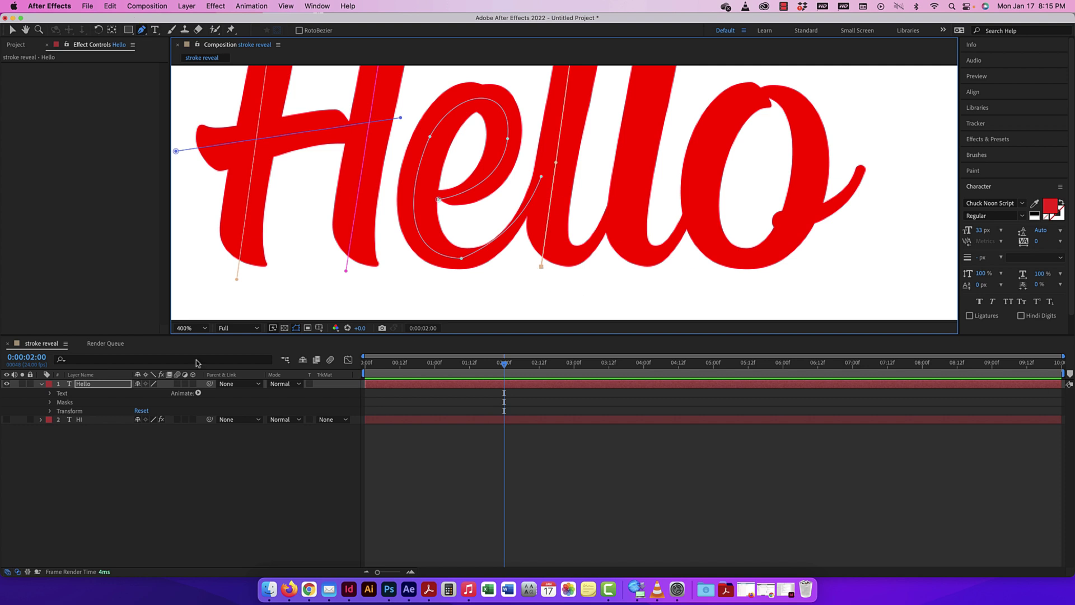
pyautogui.click(556, 279)
pyautogui.press('super+z')
pyautogui.click(548, 281)
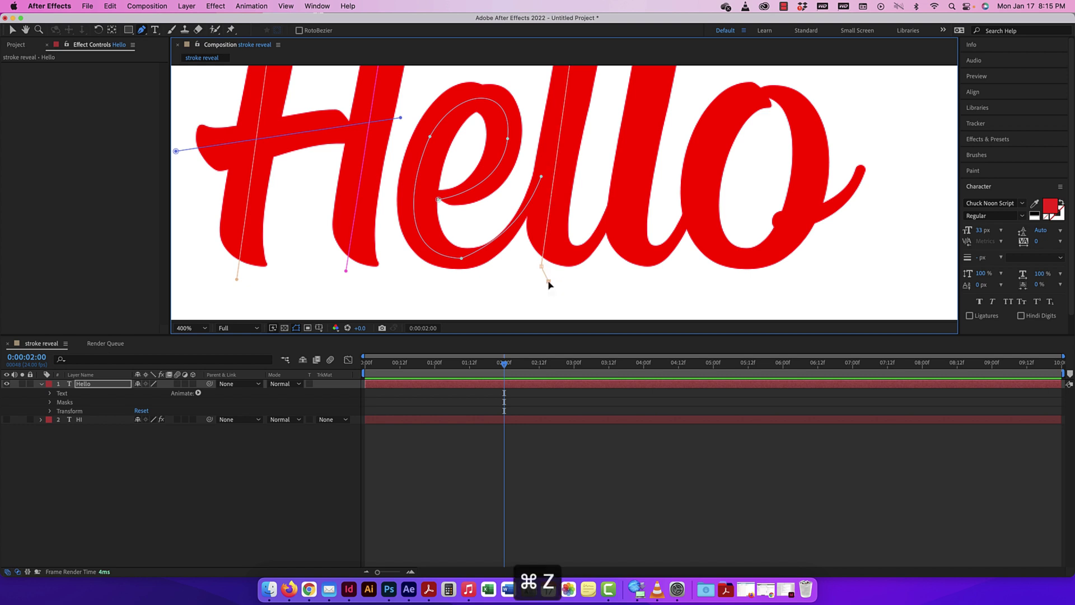
pyautogui.press('super+z')
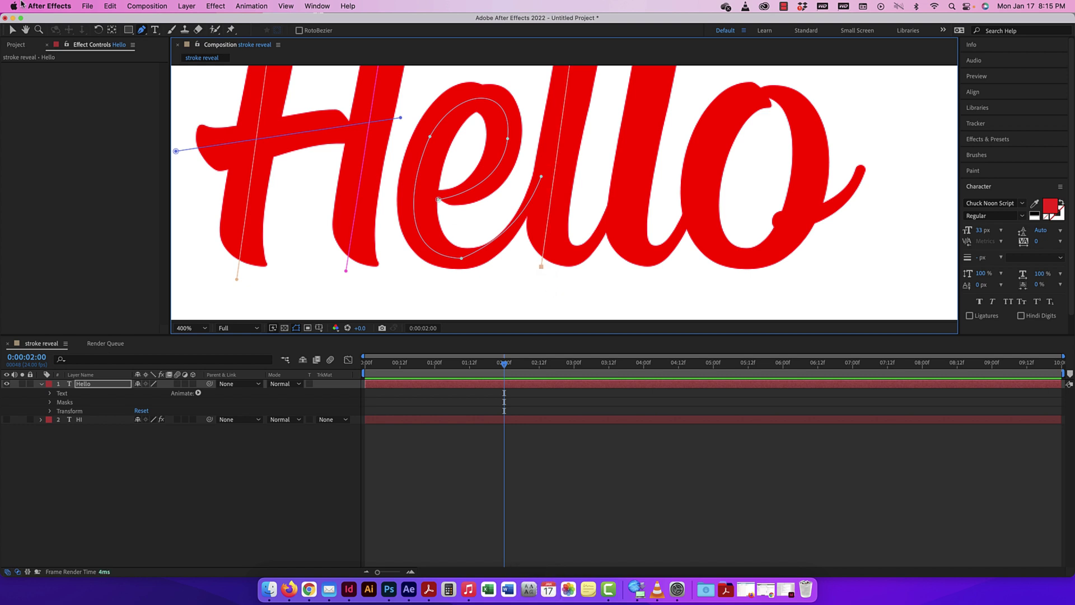
# Draw a separate open mask path from the first l's base up along its connecting stroke to the second l.
pyautogui.click(139, 29)
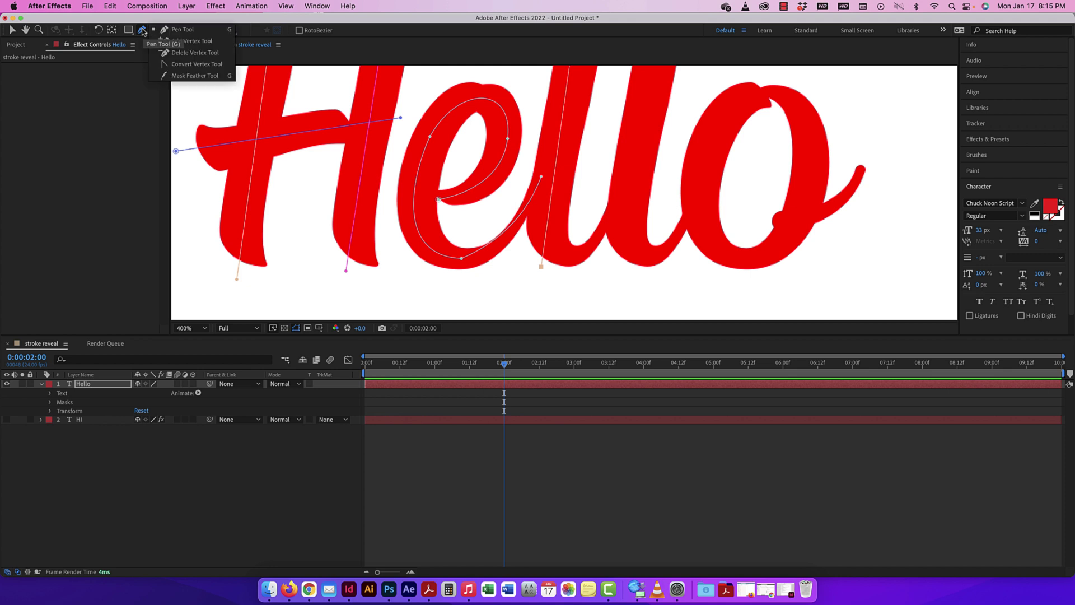
pyautogui.click(173, 31)
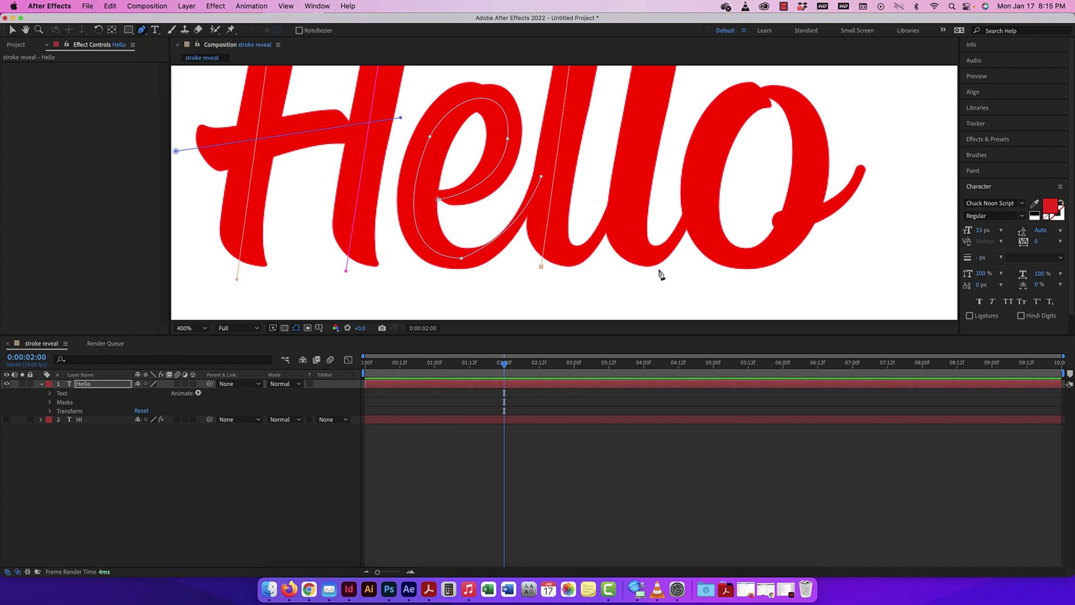
pyautogui.click(556, 280)
pyautogui.press('super+z')
pyautogui.press('super+z')
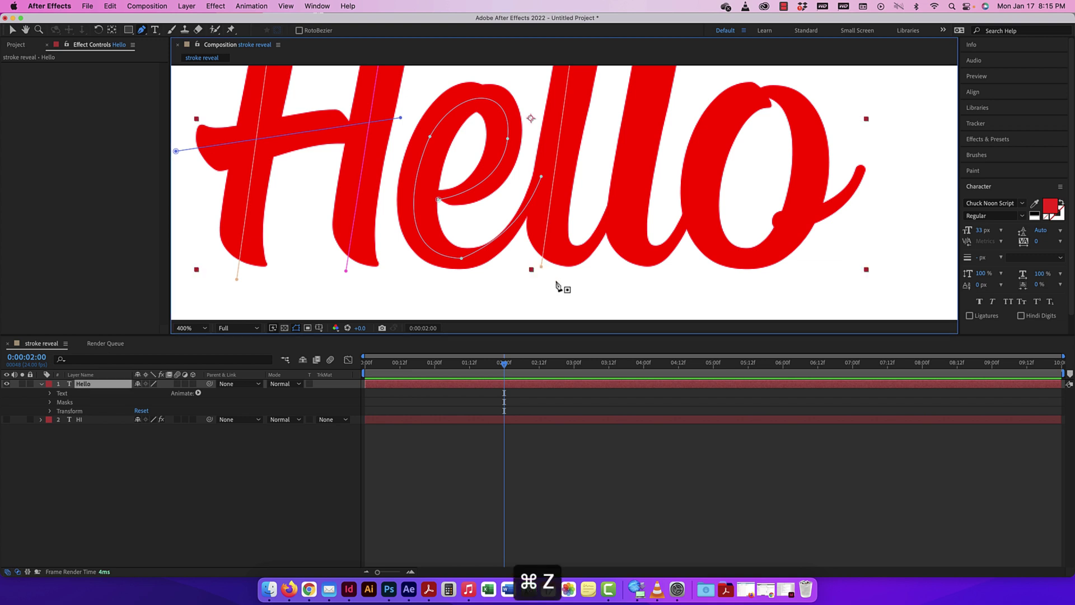
pyautogui.click(556, 277)
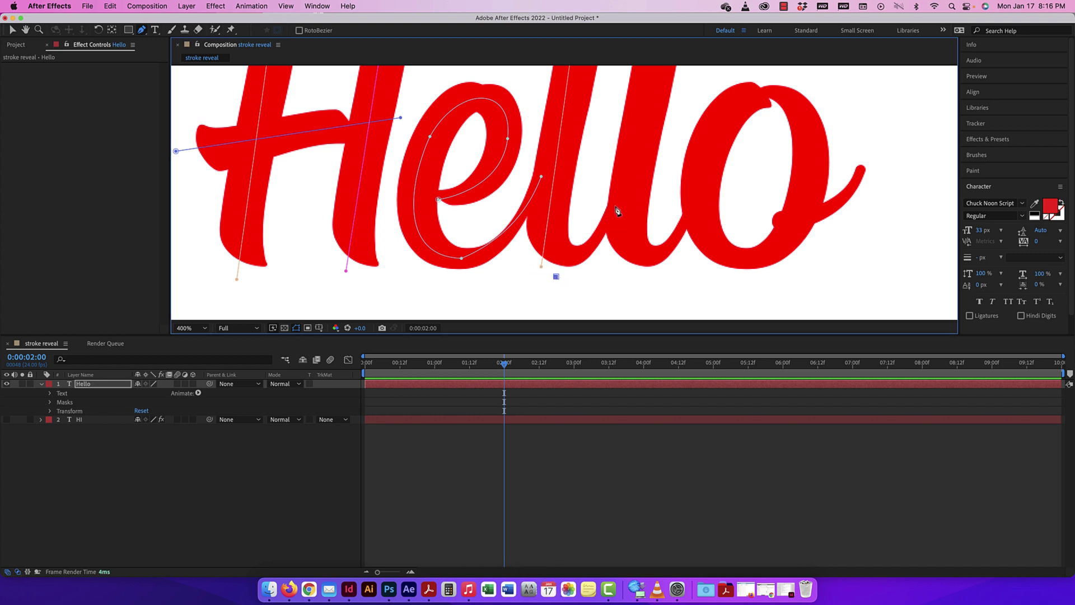
pyautogui.moveTo(616, 209); pyautogui.dragTo(614, 202)
# Draw separate open mask paths down the second l's stem and along its connecting stroke toward the o.
pyautogui.press('super+minus')
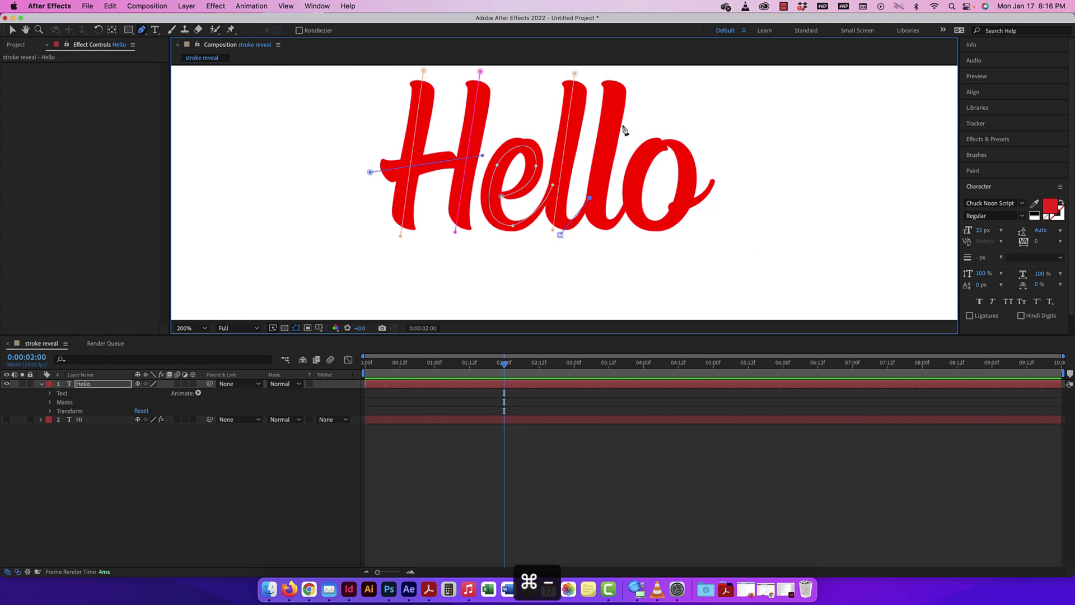
pyautogui.scroll(2, 621, 71)
pyautogui.press('super+minus')
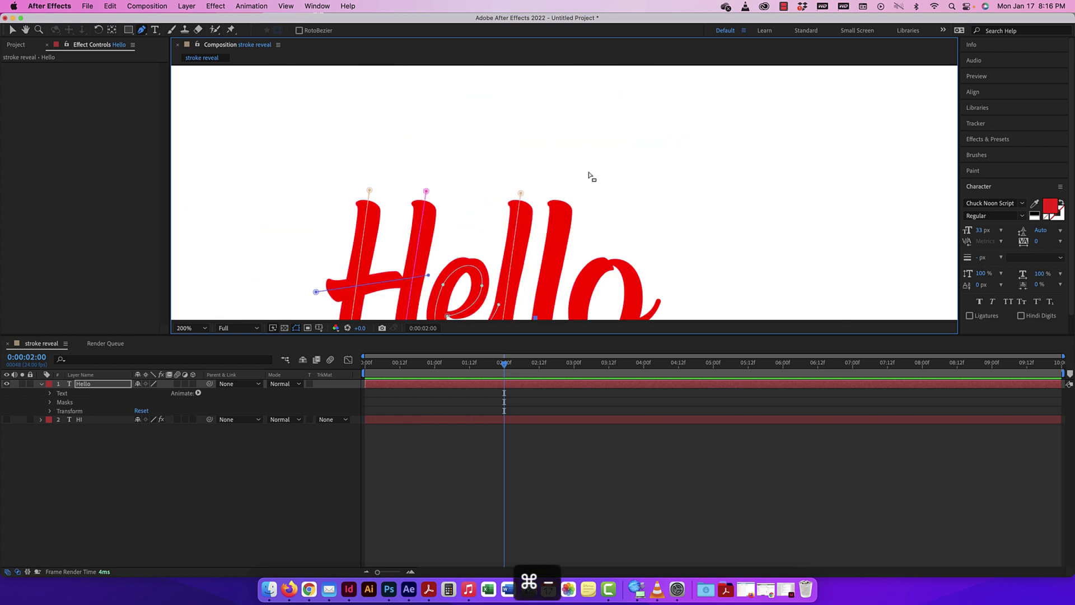
pyautogui.scroll(-3, 588, 208)
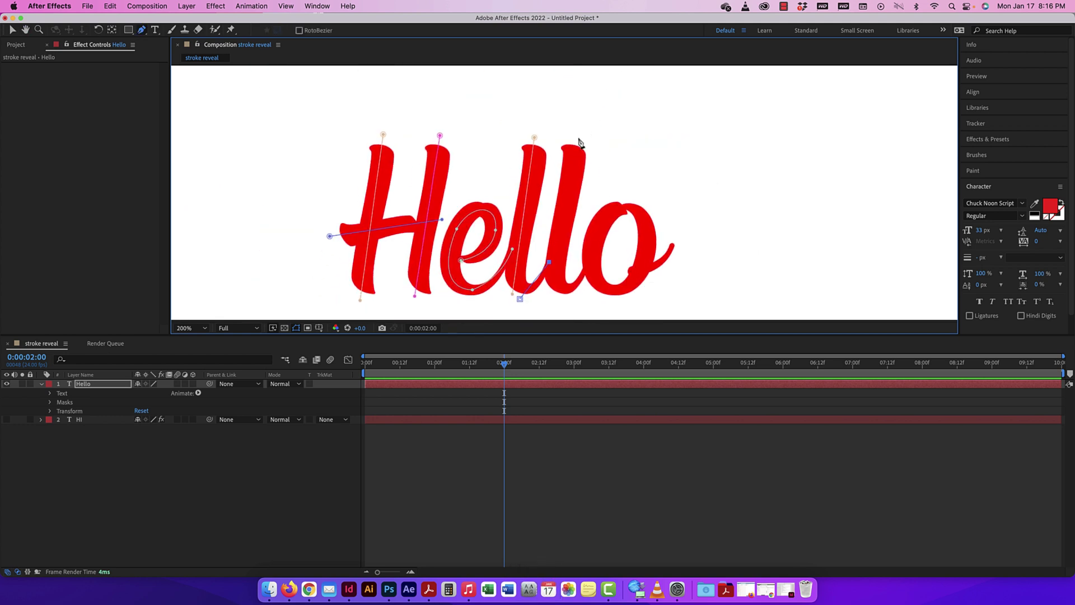
pyautogui.click(578, 135)
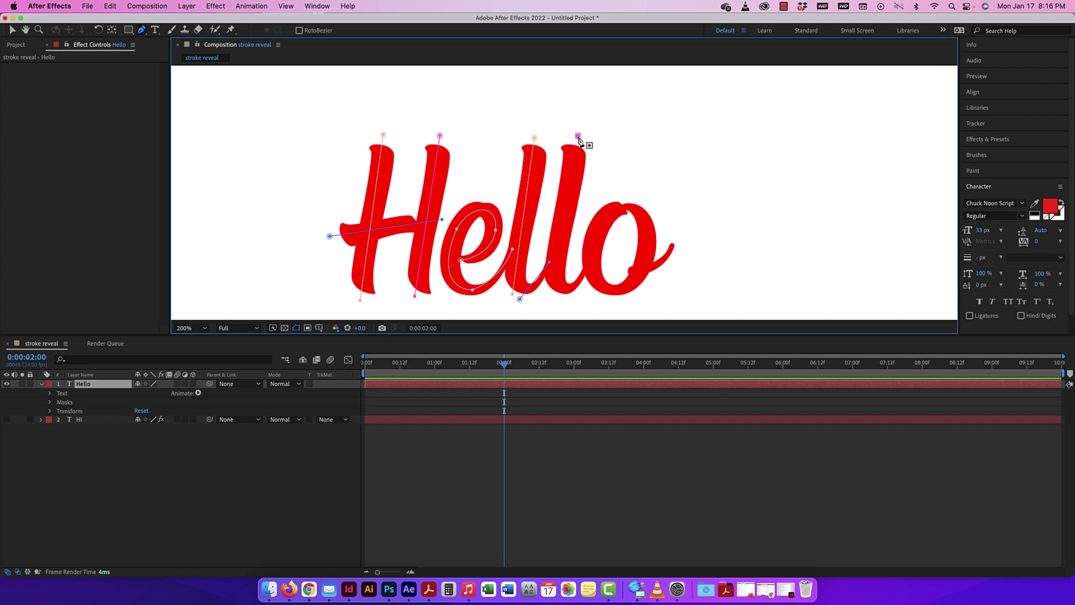
pyautogui.click(553, 298)
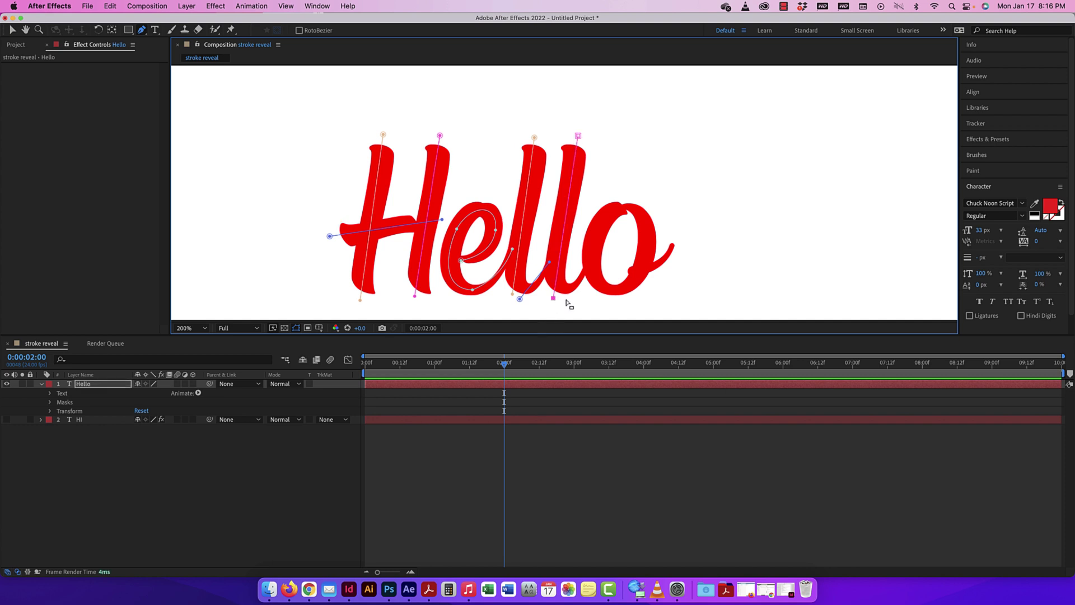
pyautogui.click(564, 297)
# Trace the loop of the o with a curved mask path, leaving it open where the ends meet near the tail.
pyautogui.click(642, 267)
pyautogui.moveTo(629, 208); pyautogui.dragTo(600, 211)
pyautogui.press('super+z')
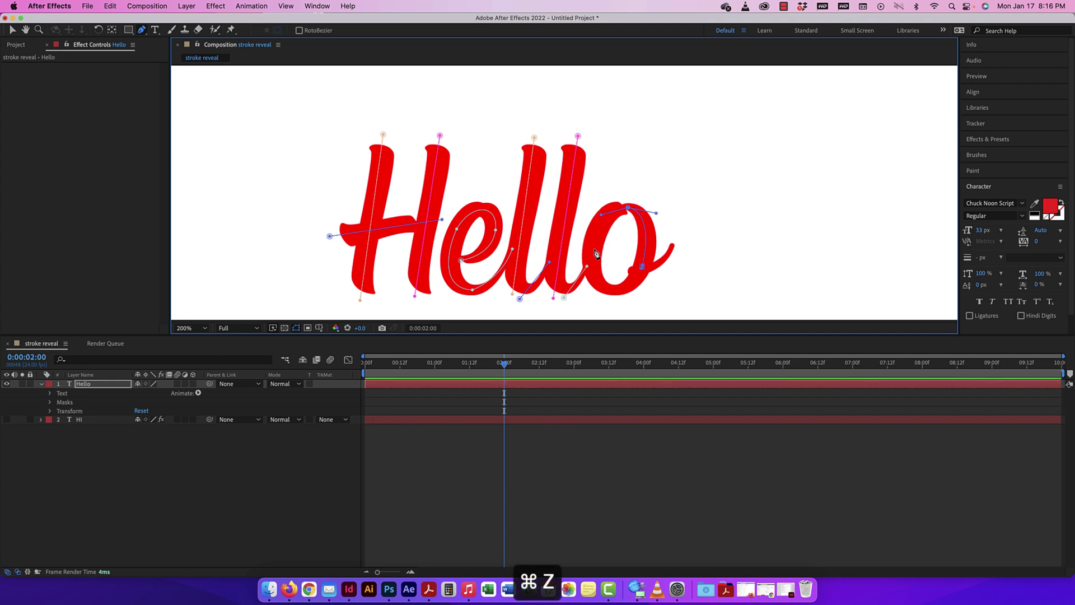
pyautogui.click(592, 253)
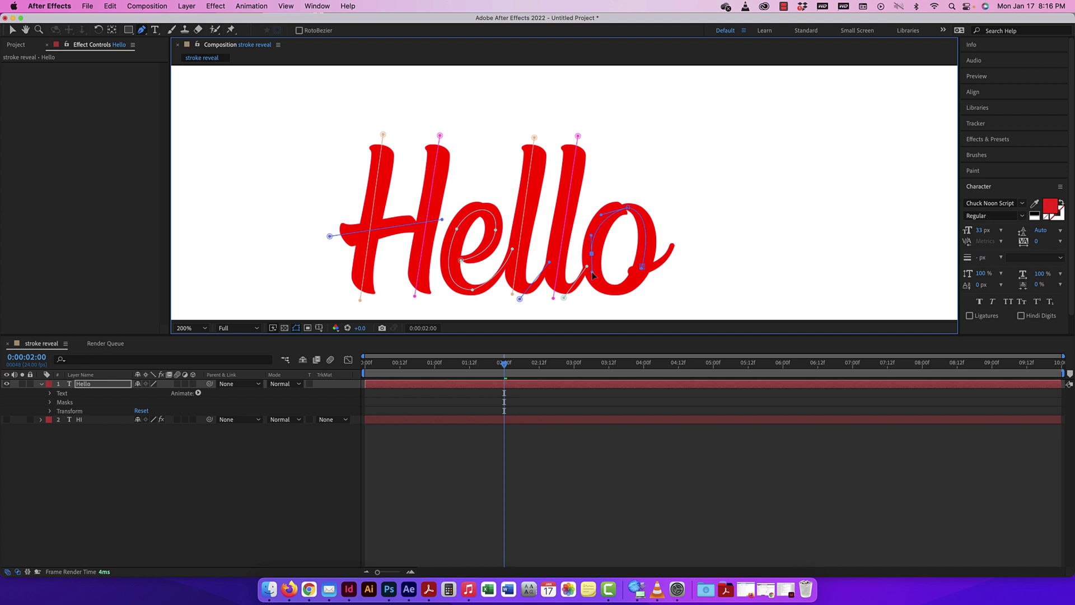
pyautogui.moveTo(614, 289); pyautogui.dragTo(627, 289)
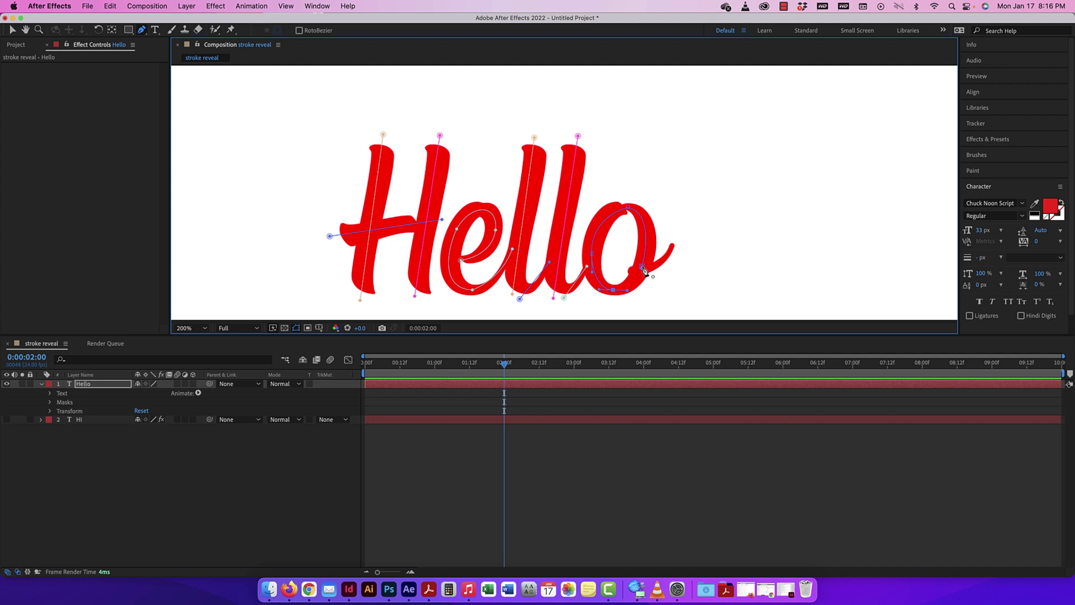
pyautogui.click(643, 268)
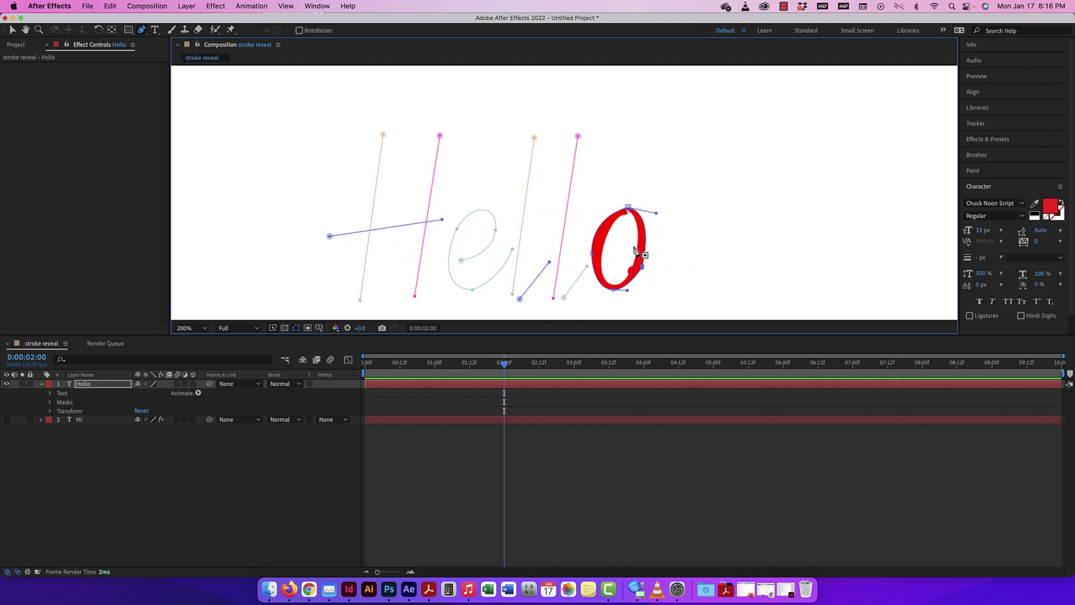
pyautogui.press('super+z')
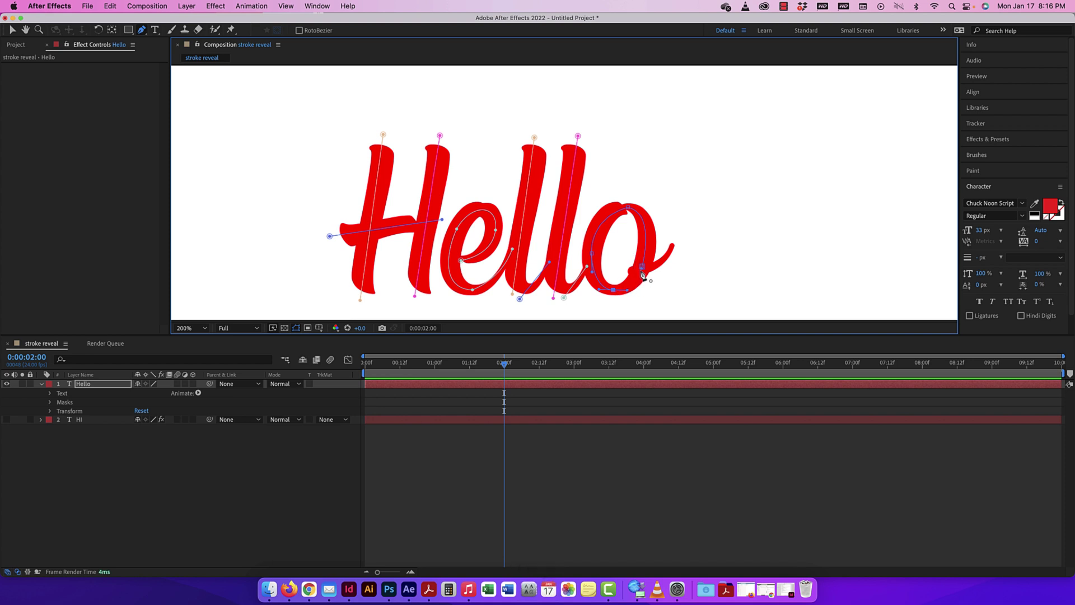
pyautogui.moveTo(637, 277); pyautogui.dragTo(641, 272)
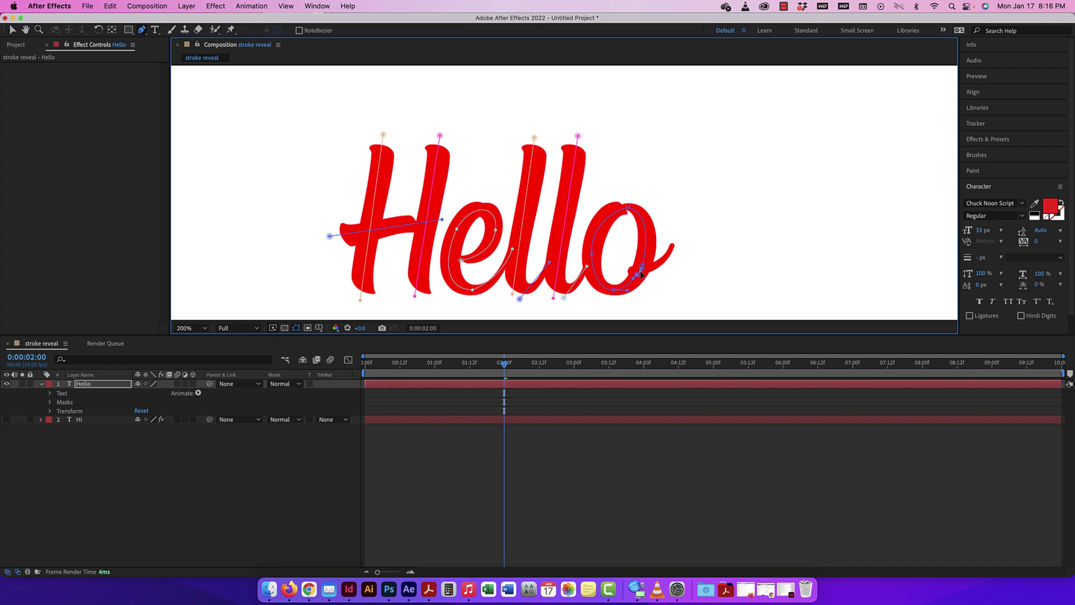
# Draw a separate curved open mask path along the o's tail, out to its upper tip.
pyautogui.press('super+equal')
pyautogui.press('super+equal')
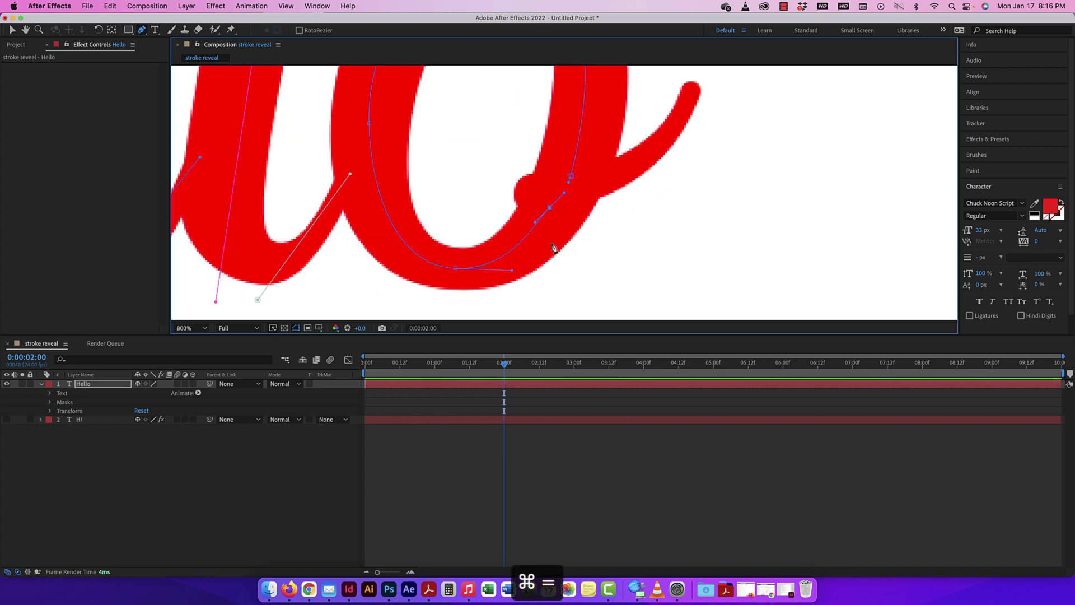
pyautogui.scroll(3, 568, 192)
pyautogui.hscroll(2, 568, 192)
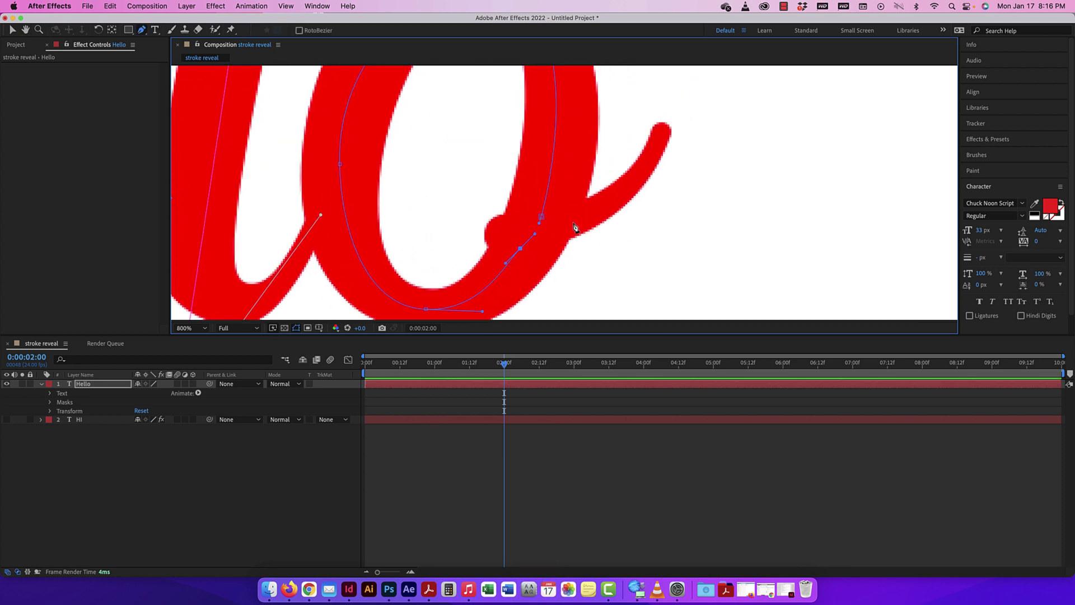
pyautogui.press('super+z')
pyautogui.click(481, 233)
pyautogui.moveTo(667, 118); pyautogui.dragTo(683, 137)
# Select Mask 1 through Mask 10 on the Hello layer and apply the Stroke effect to the layer.
pyautogui.press('super+minus')
pyautogui.press('super+minus')
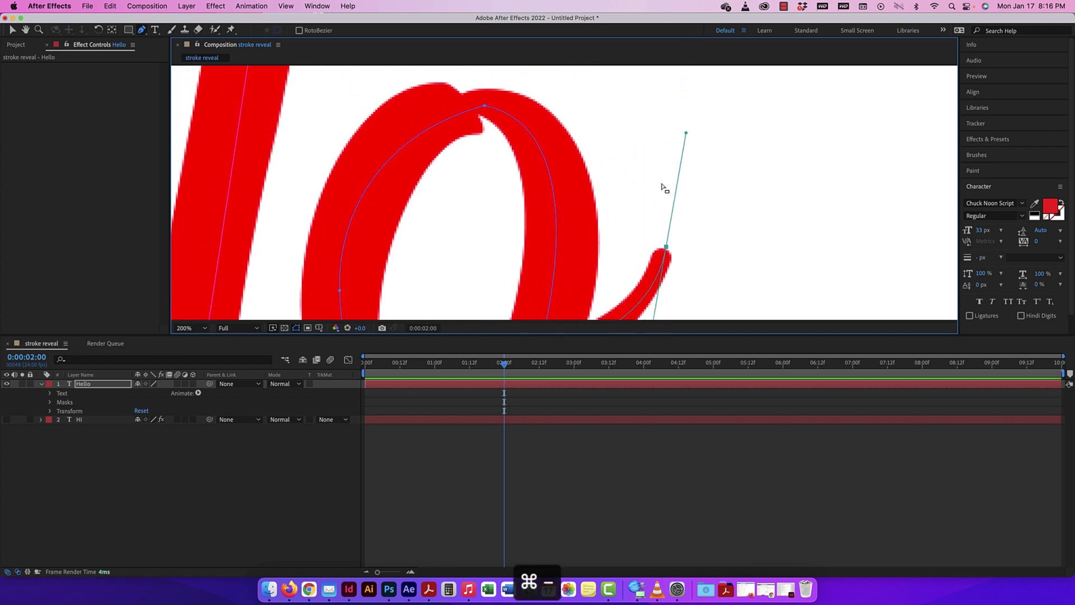
pyautogui.click(50, 403)
pyautogui.click(78, 411)
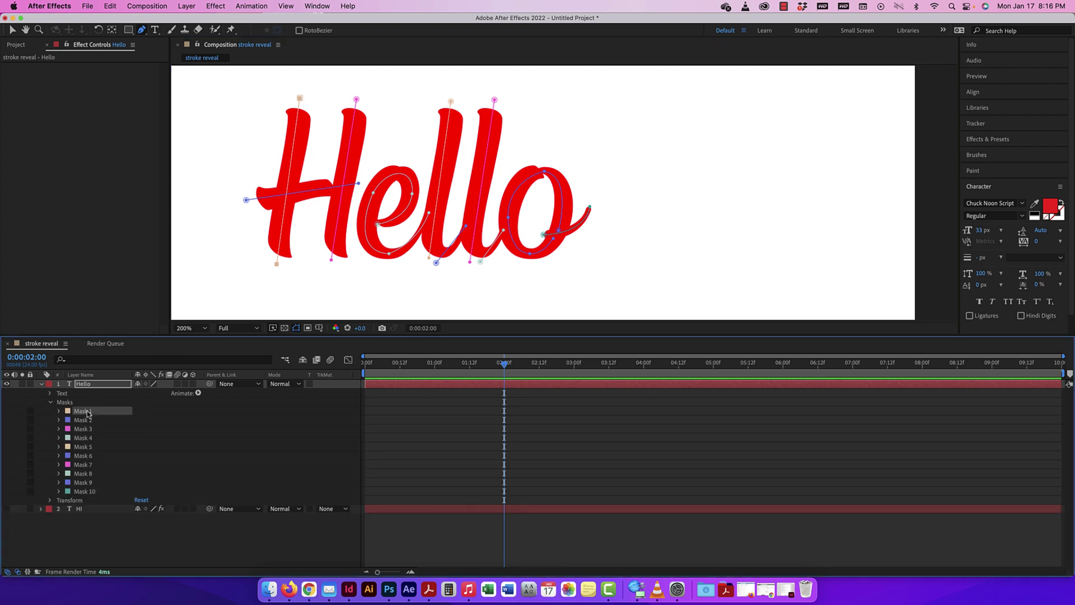
pyautogui.keyDown('shift'); pyautogui.click(94, 492); pyautogui.keyUp('shift')
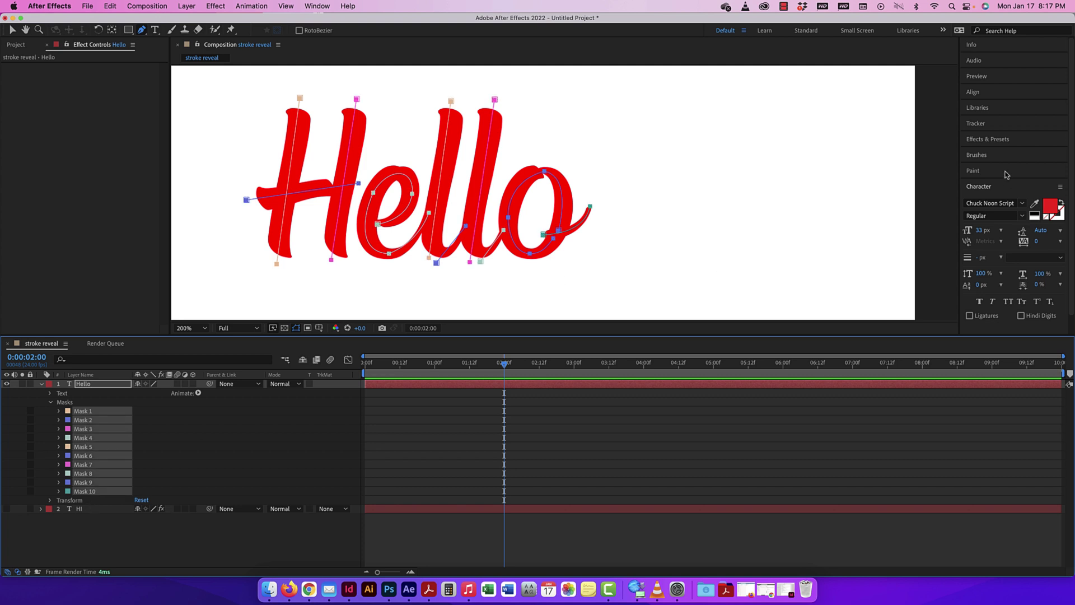
pyautogui.click(990, 138)
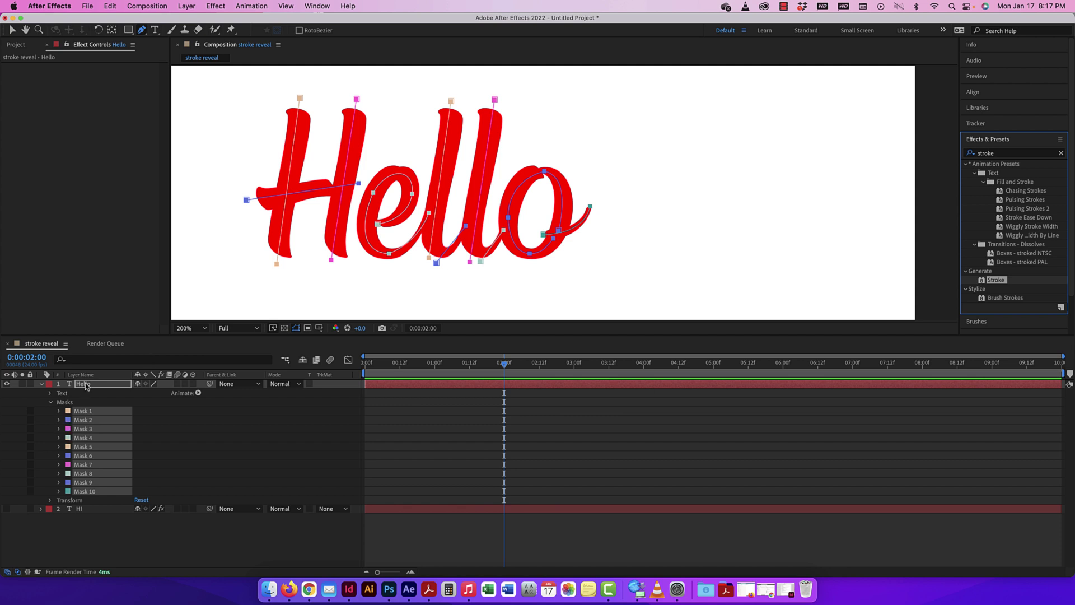
pyautogui.doubleClick(996, 281)
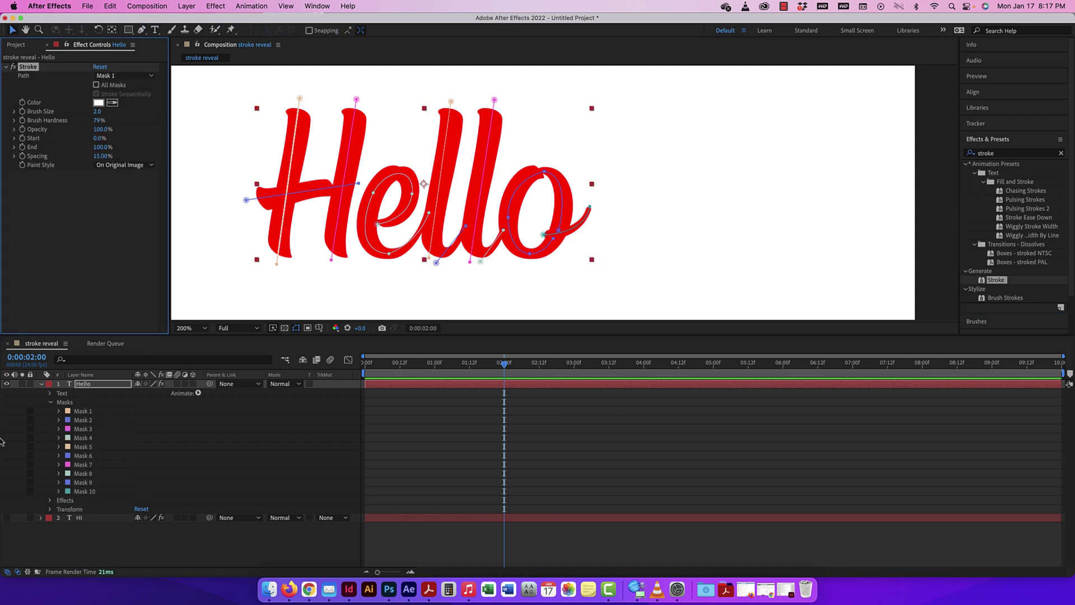
# Expand the Stroke effect's properties under the Hello layer and enable All Masks for the effect.
pyautogui.click(50, 402)
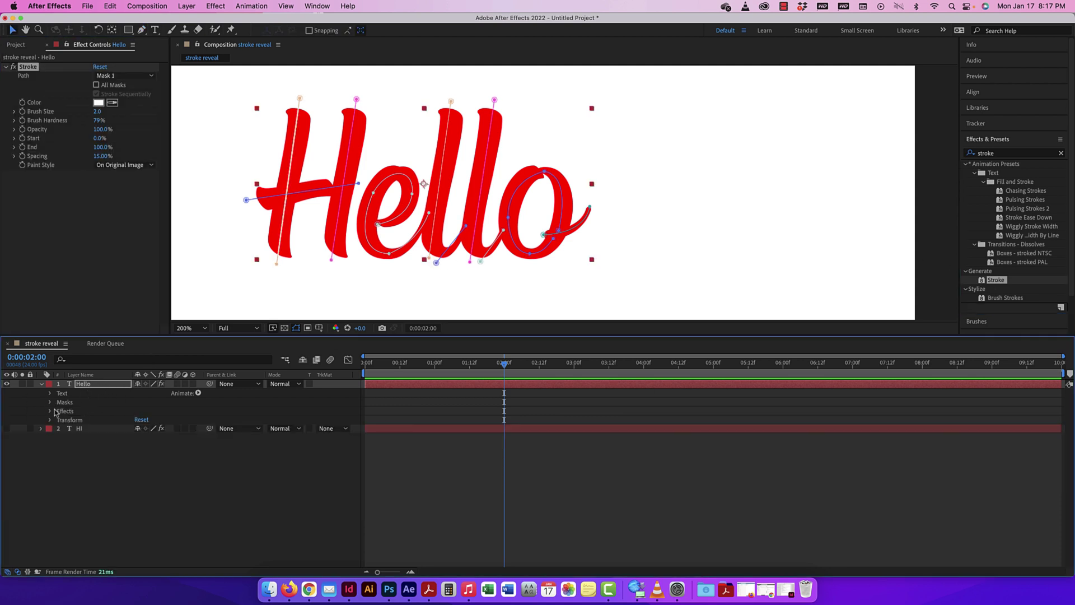
pyautogui.click(50, 411)
pyautogui.click(59, 420)
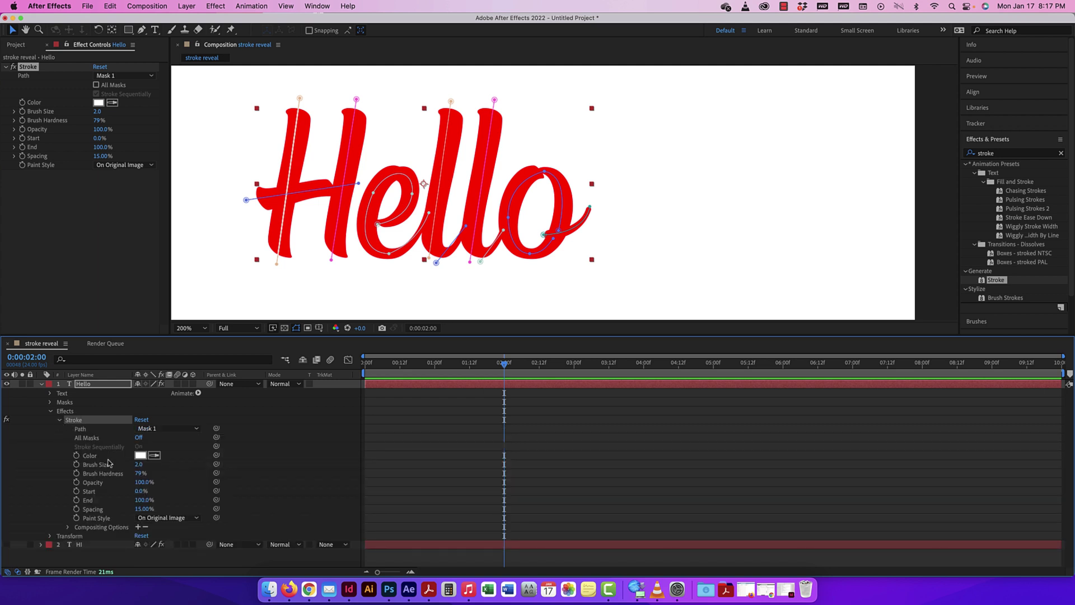
pyautogui.click(96, 85)
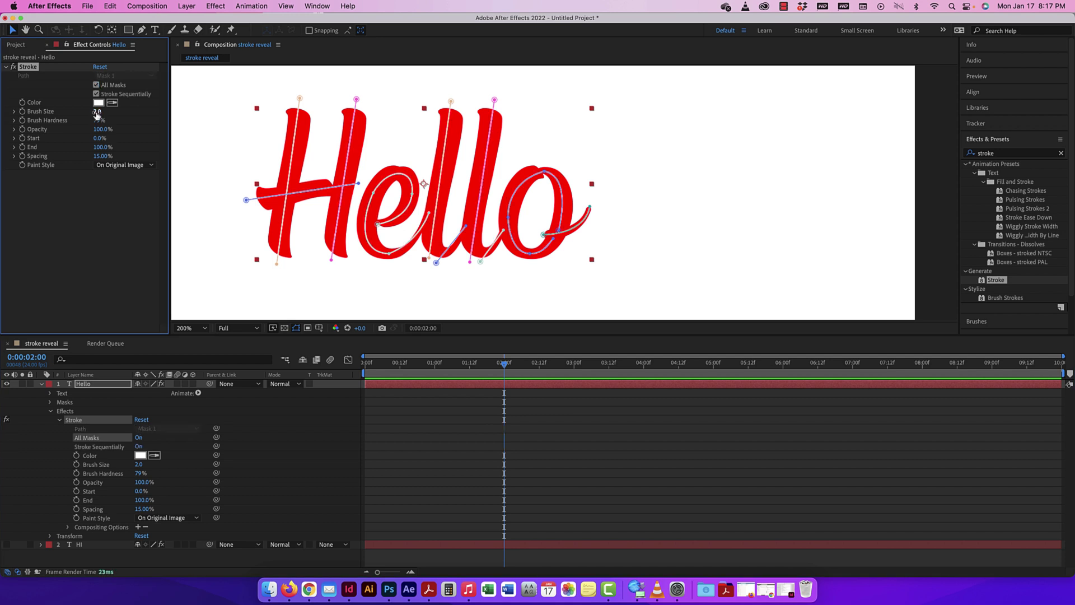
# Set the Stroke brush size to 32.3 and deselect the Hello layer to check how the strokes cover the text.
pyautogui.moveTo(96, 115)
pyautogui.mouseDown()
pyautogui.moveTo(273, 115)
pyautogui.moveTo(248, 115)
pyautogui.moveTo(260, 116)
pyautogui.mouseUp()
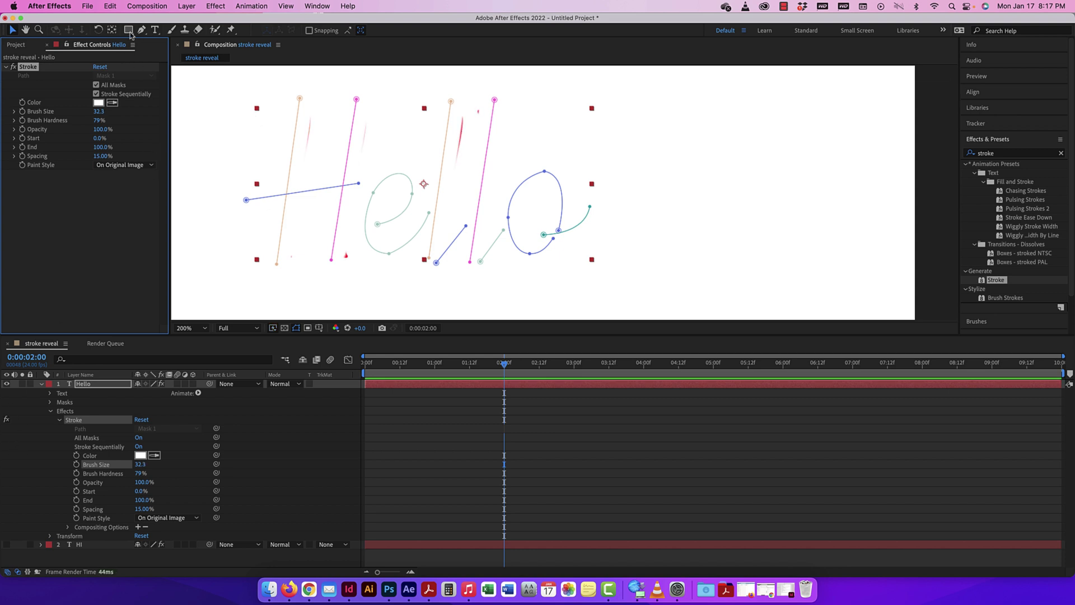
pyautogui.click(11, 31)
pyautogui.click(233, 104)
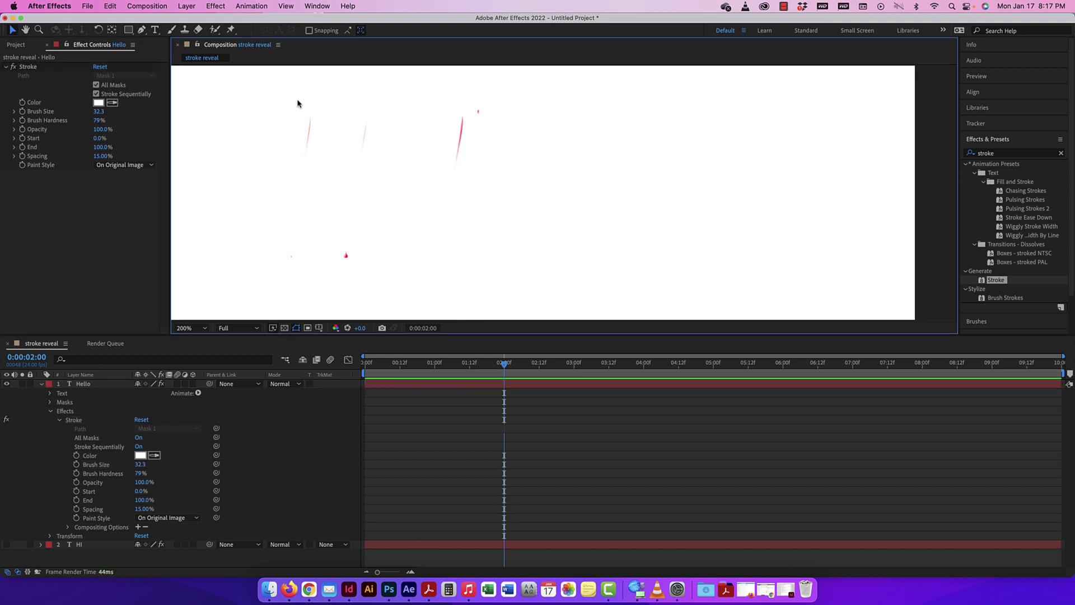
# Shift the mask paths on the H and l stems to cover the red slivers, and raise the Stroke brush size to 35.5.
pyautogui.click(307, 121)
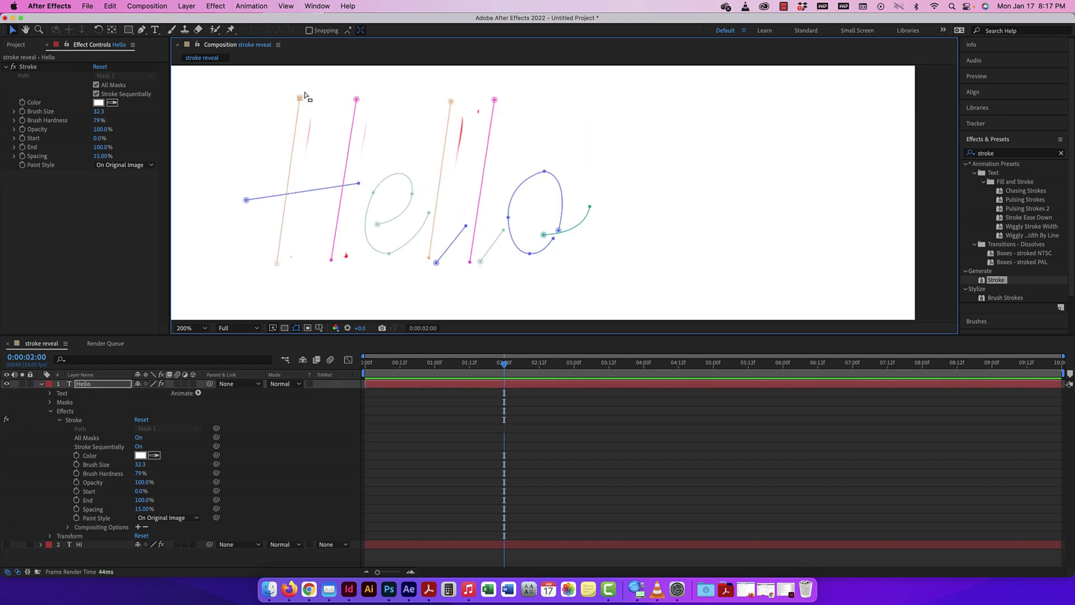
pyautogui.moveTo(300, 99); pyautogui.dragTo(358, 102)
pyautogui.moveTo(332, 261); pyautogui.dragTo(334, 262)
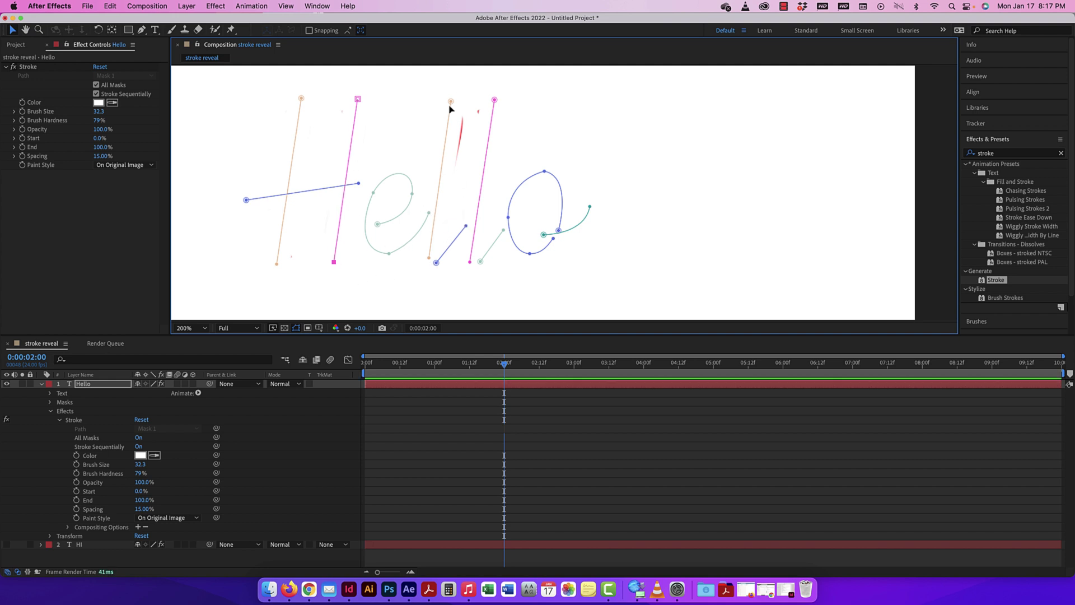
pyautogui.moveTo(451, 101); pyautogui.dragTo(492, 101)
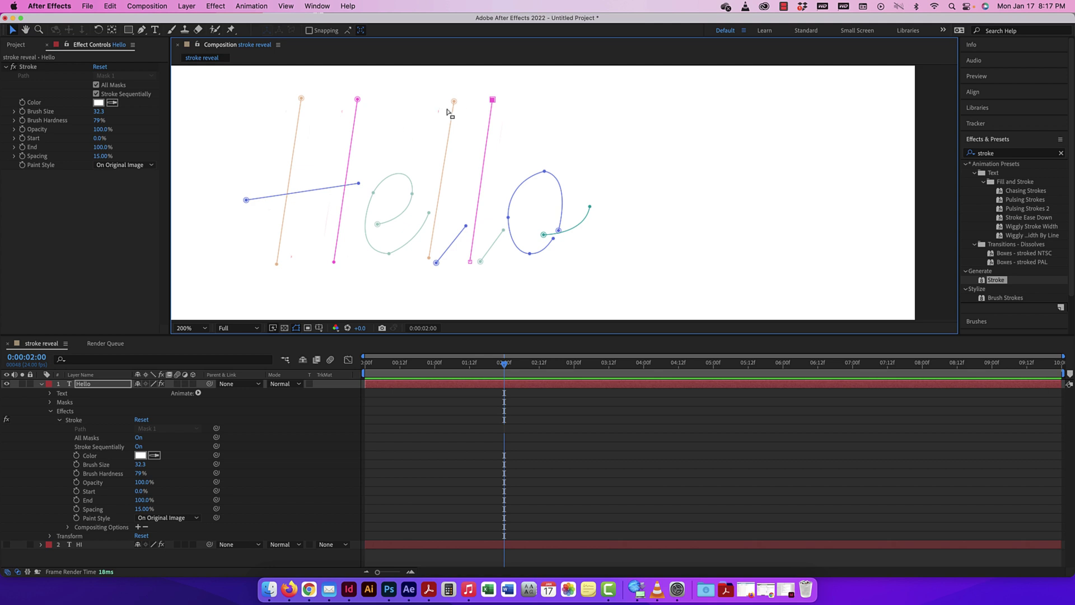
pyautogui.moveTo(98, 112); pyautogui.dragTo(116, 114)
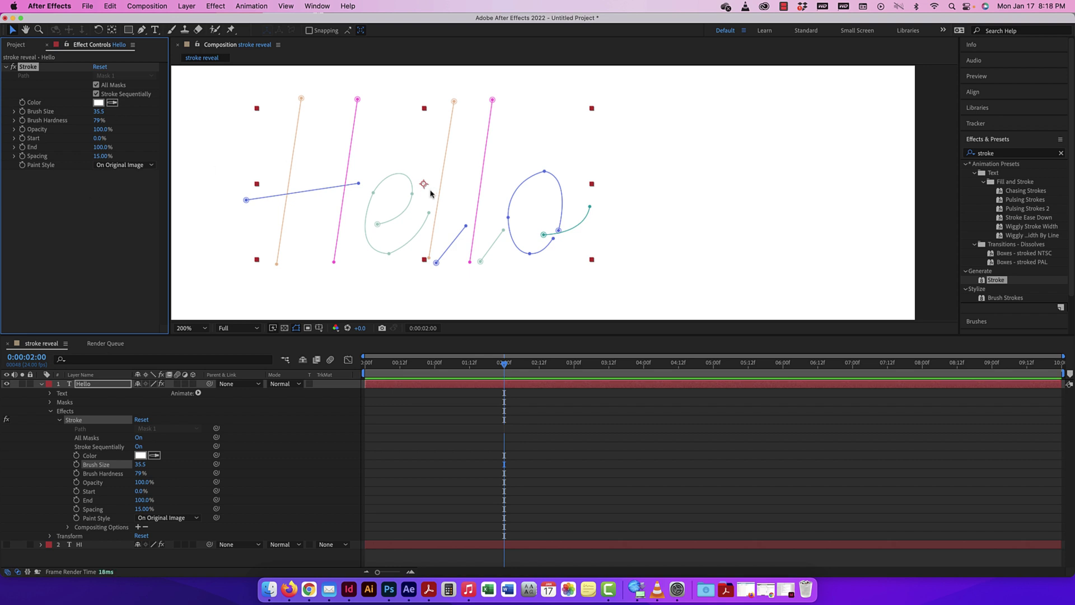
pyautogui.press('super+minus')
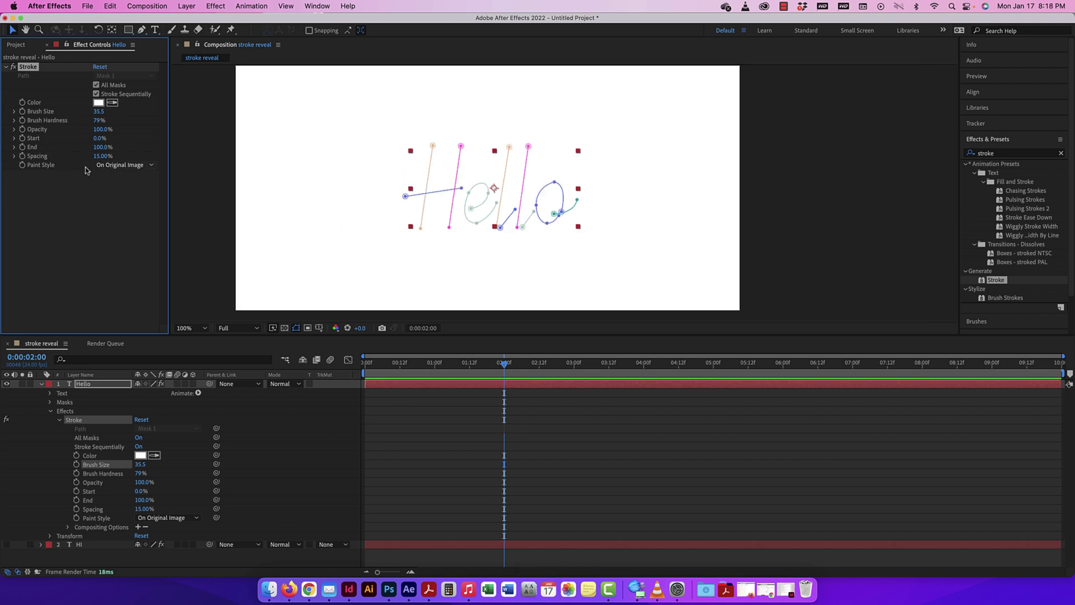
# Set the Stroke effect's Paint Style to Reveal Original Image on the Hello layer.
pyautogui.click(120, 165)
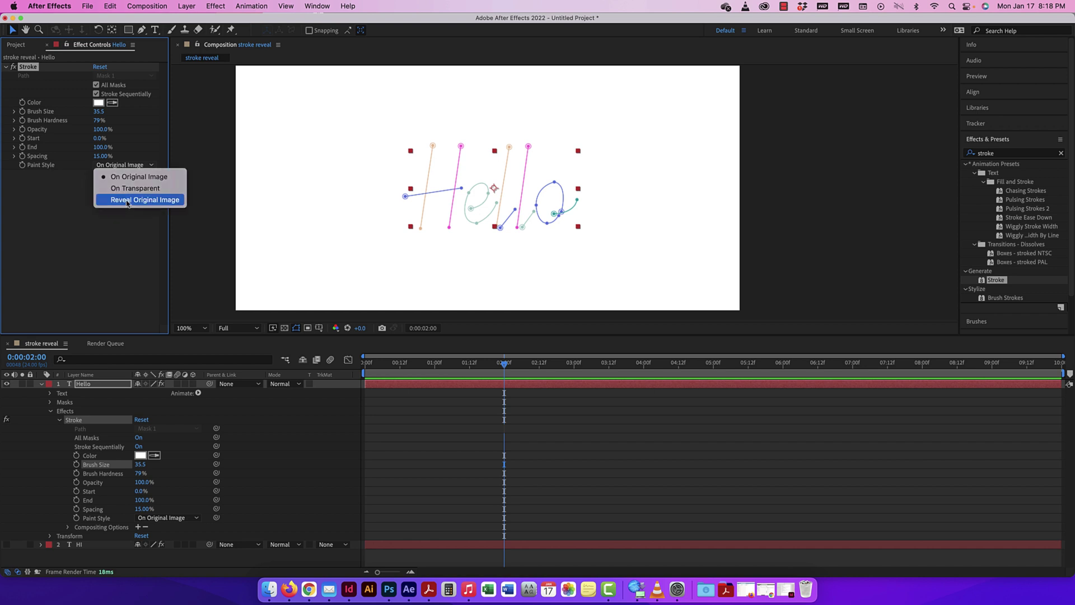
pyautogui.click(127, 202)
pyautogui.click(122, 167)
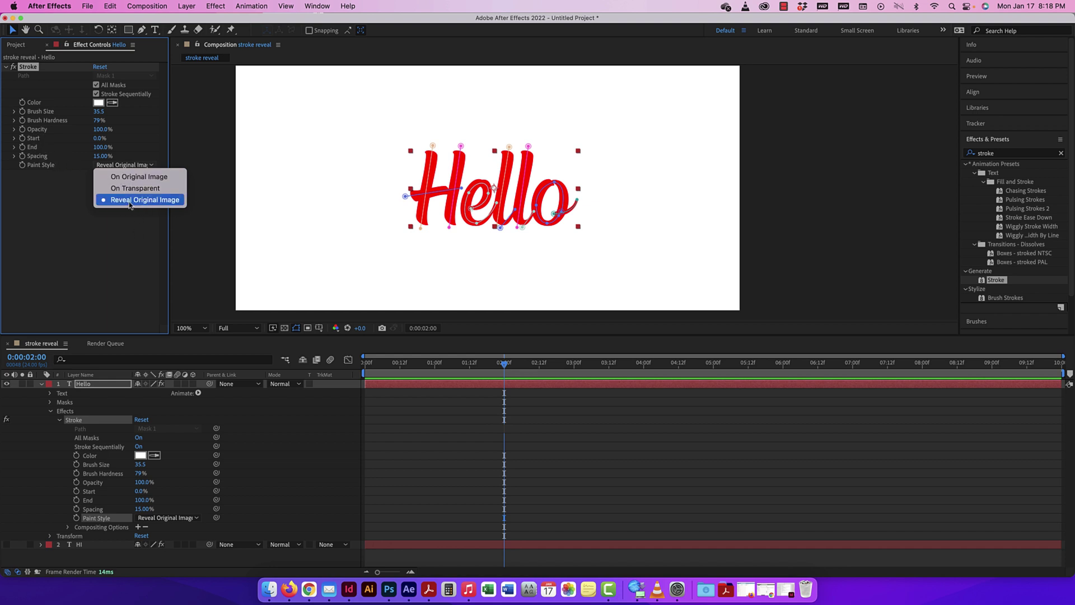
# Keyframe the Stroke effect's Start at 0% on frame 0:00 and at 100% on 1 second.
pyautogui.click(505, 364)
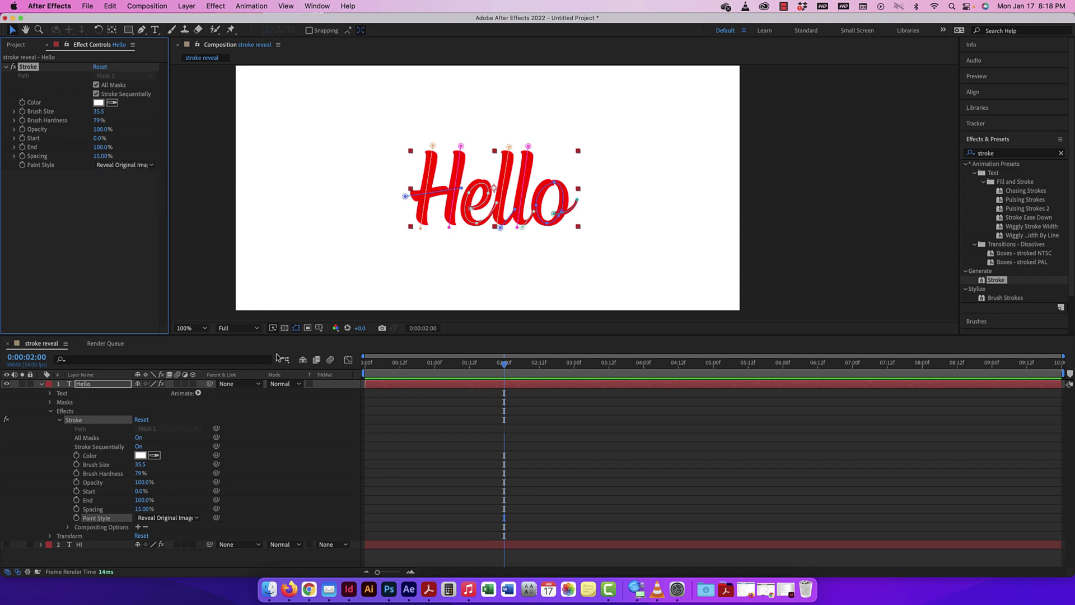
pyautogui.moveTo(504, 364); pyautogui.dragTo(542, 364)
pyautogui.press('Home')
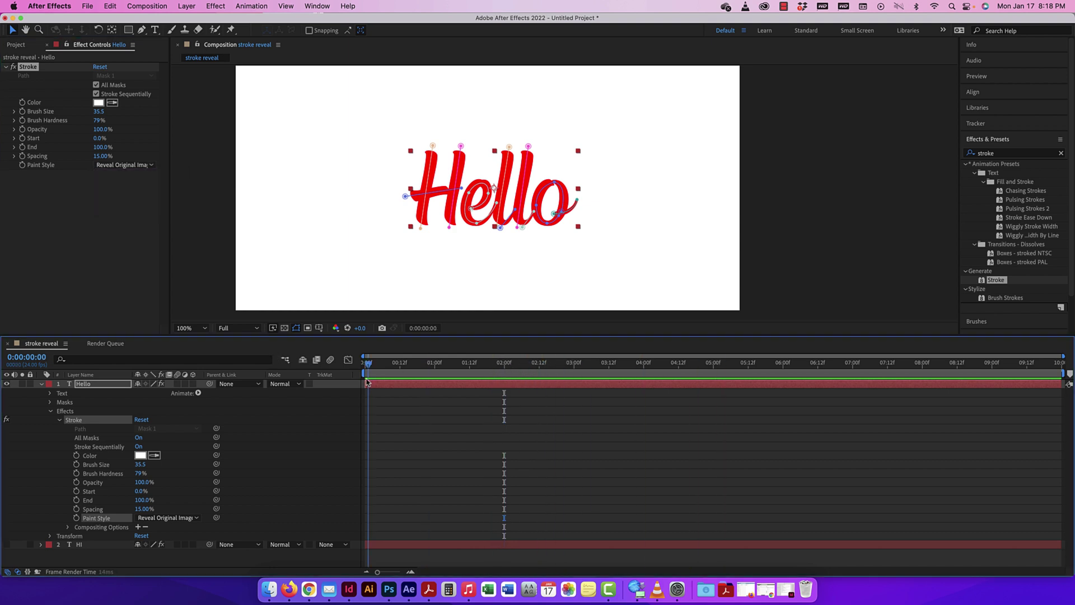
pyautogui.click(77, 491)
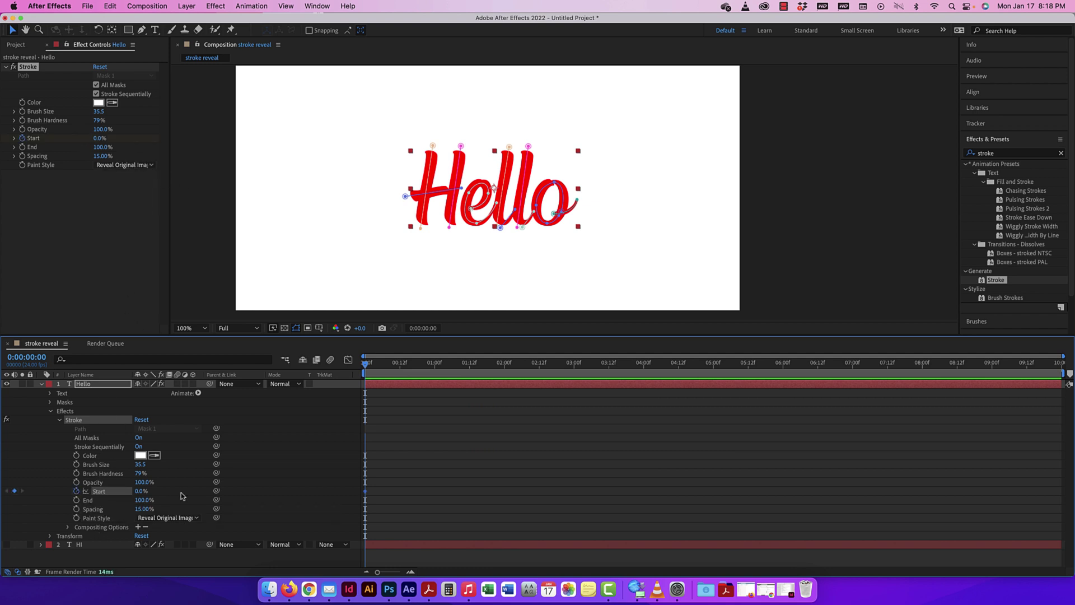
pyautogui.moveTo(366, 364); pyautogui.dragTo(434, 363)
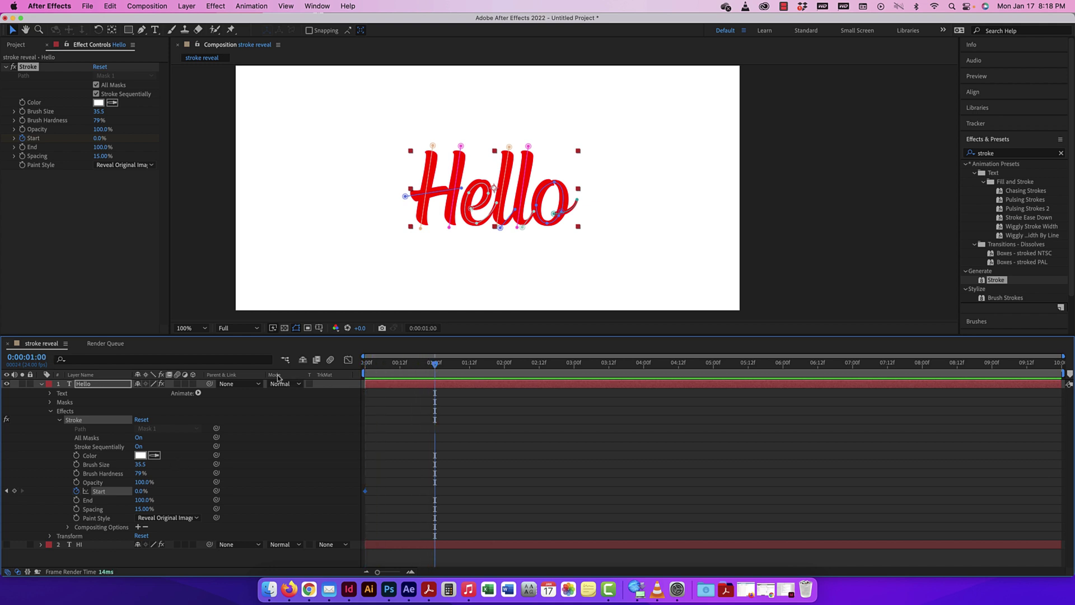
pyautogui.click(141, 491)
pyautogui.write('100')
pyautogui.press('Return')
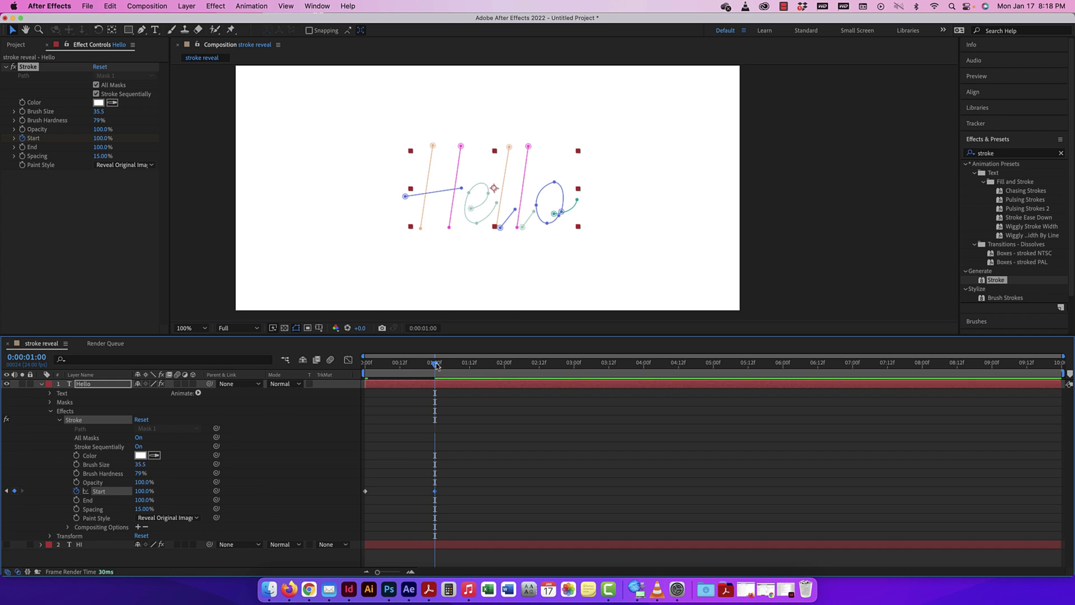
# Play the Start animation through, and return to the beginning of the composition.
pyautogui.moveTo(438, 364); pyautogui.dragTo(336, 361)
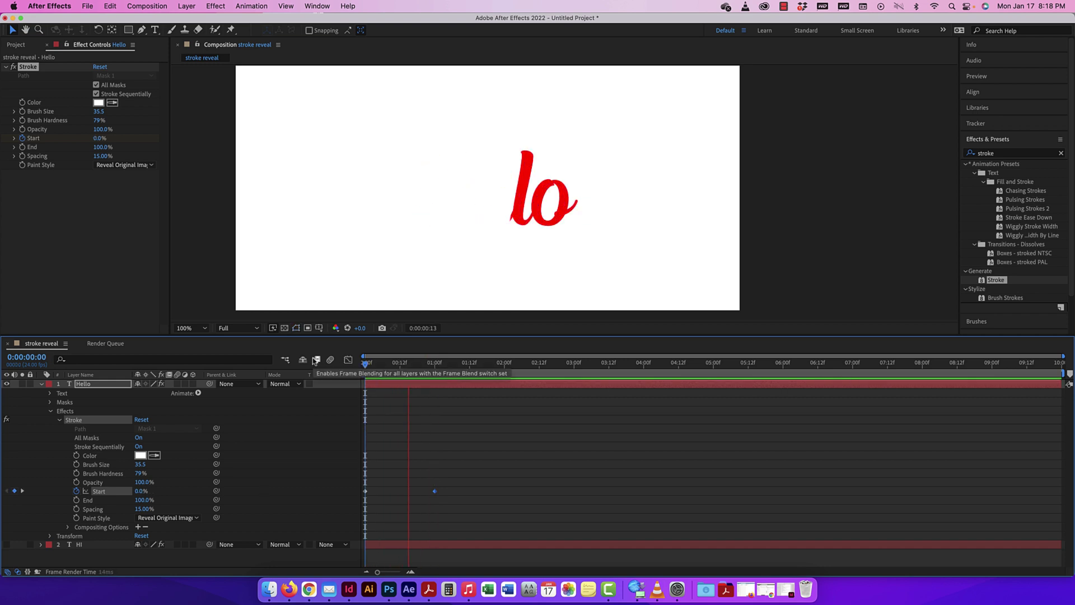
pyautogui.click(458, 364)
pyautogui.moveTo(458, 365); pyautogui.dragTo(331, 362)
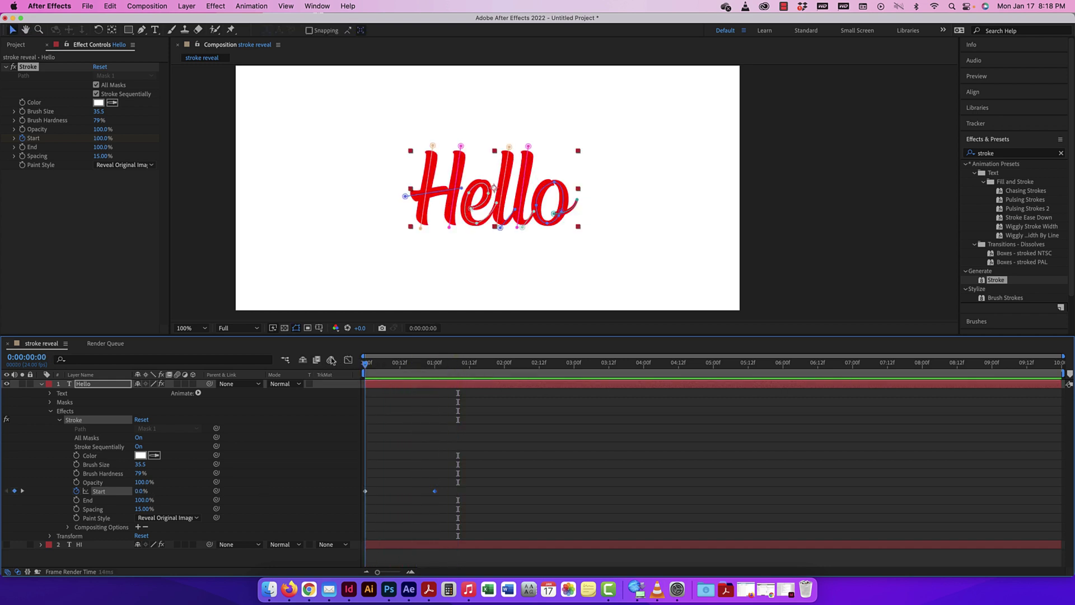
# Time-reverse the two Start keyframes and play back the Hello animation from the beginning.
pyautogui.click(444, 492)
pyautogui.moveTo(361, 487); pyautogui.dragTo(446, 499)
pyautogui.rightClick(435, 494)
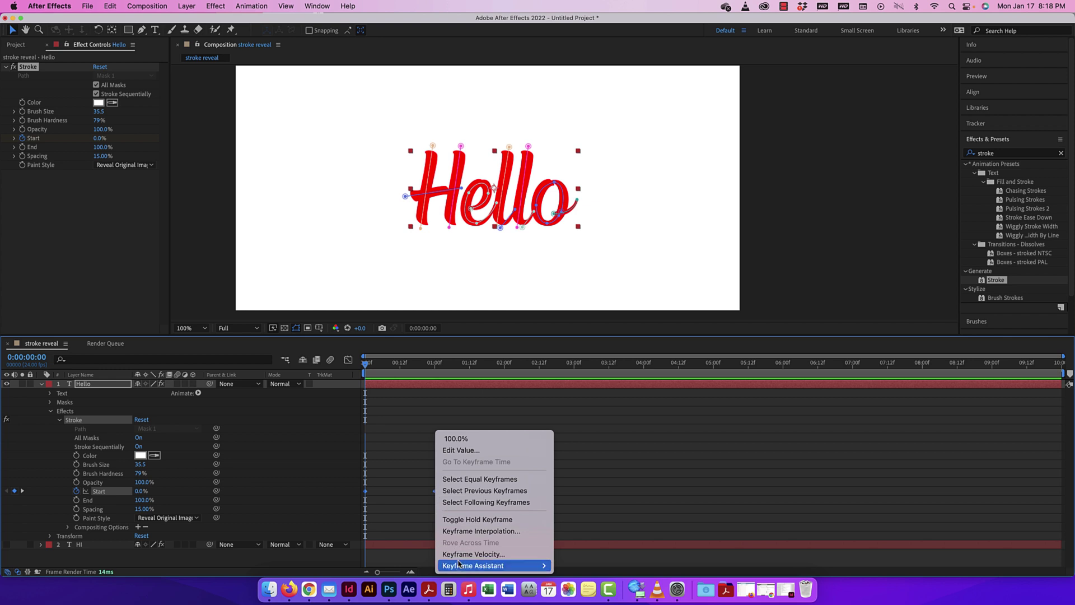
pyautogui.moveTo(462, 567)
pyautogui.click(581, 566)
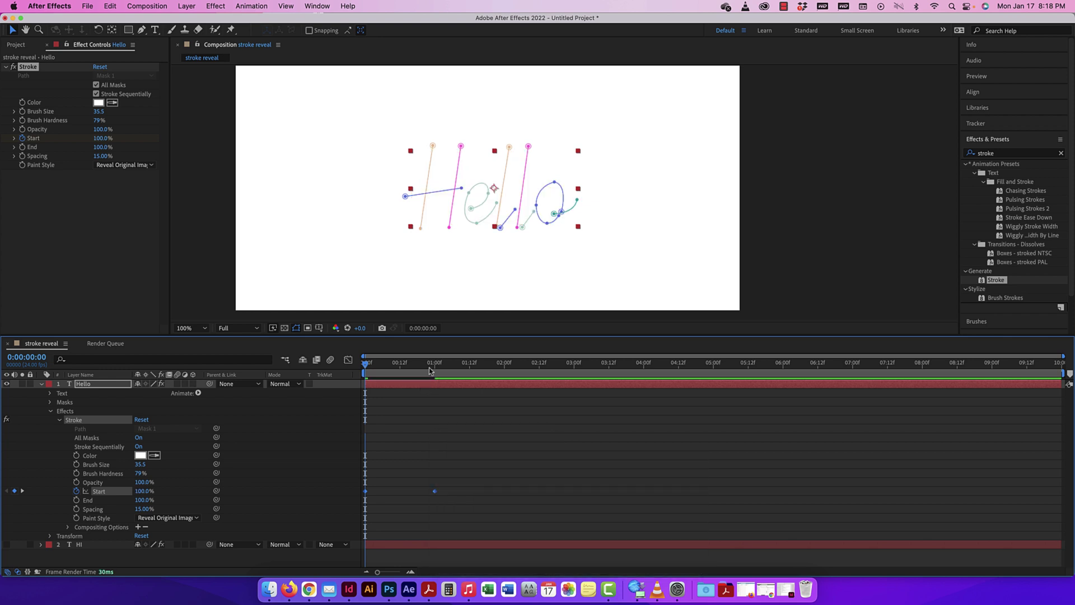
pyautogui.press('space')
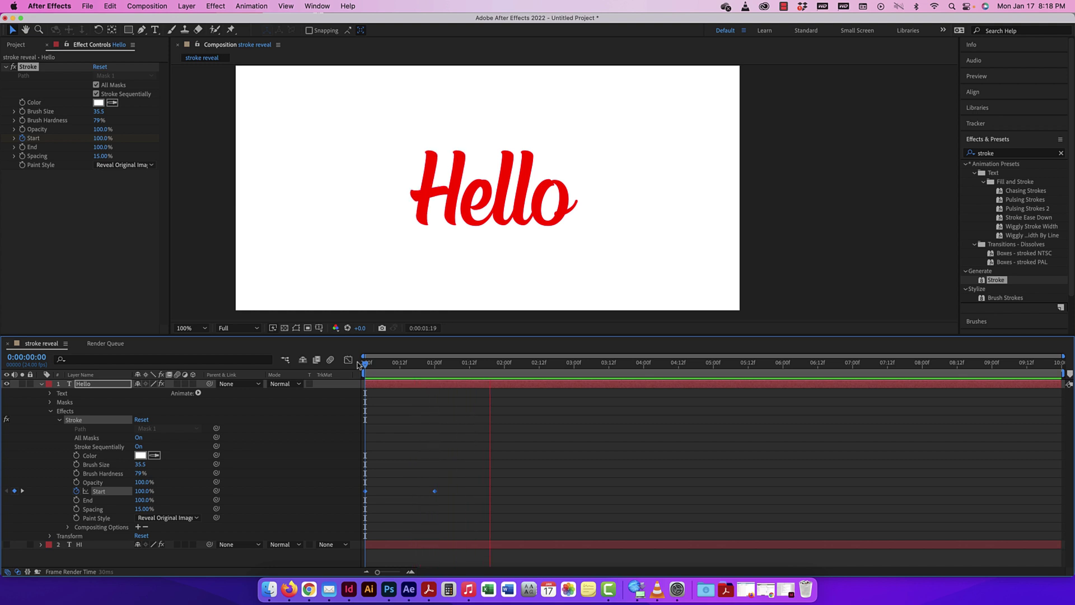
pyautogui.press('space')
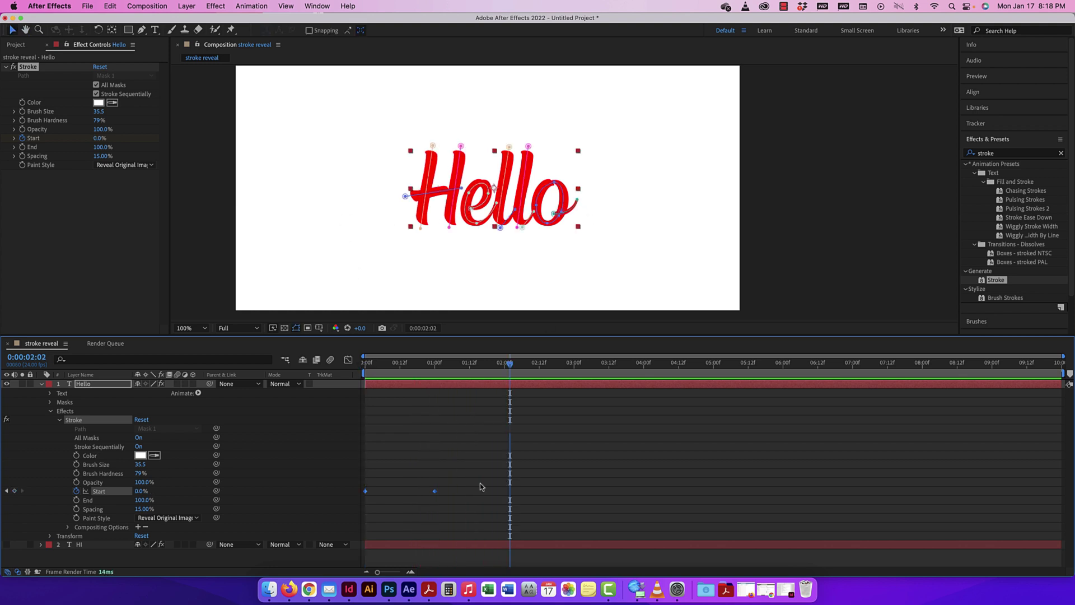
pyautogui.moveTo(508, 364); pyautogui.dragTo(347, 362)
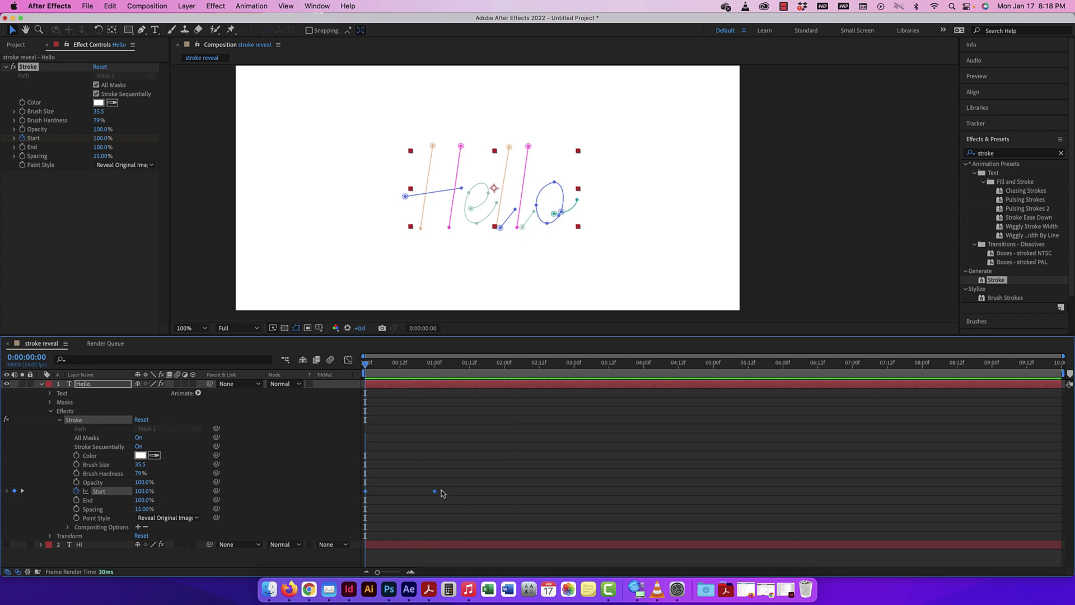
# Switch the Stroke effect's Paint Style back to On Original Image and preview the animation.
pyautogui.click(127, 166)
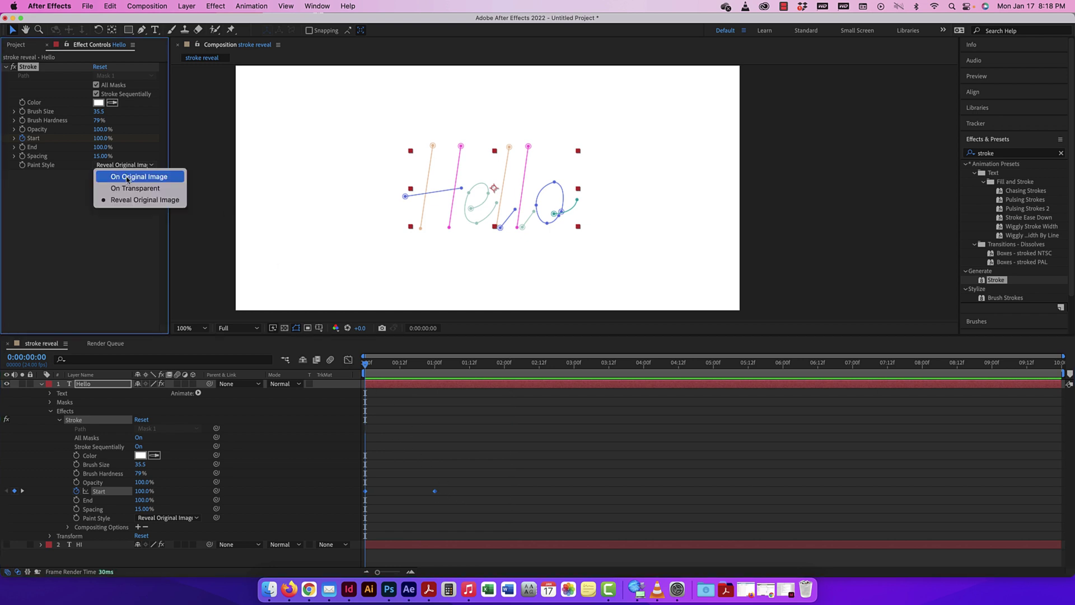
pyautogui.click(126, 178)
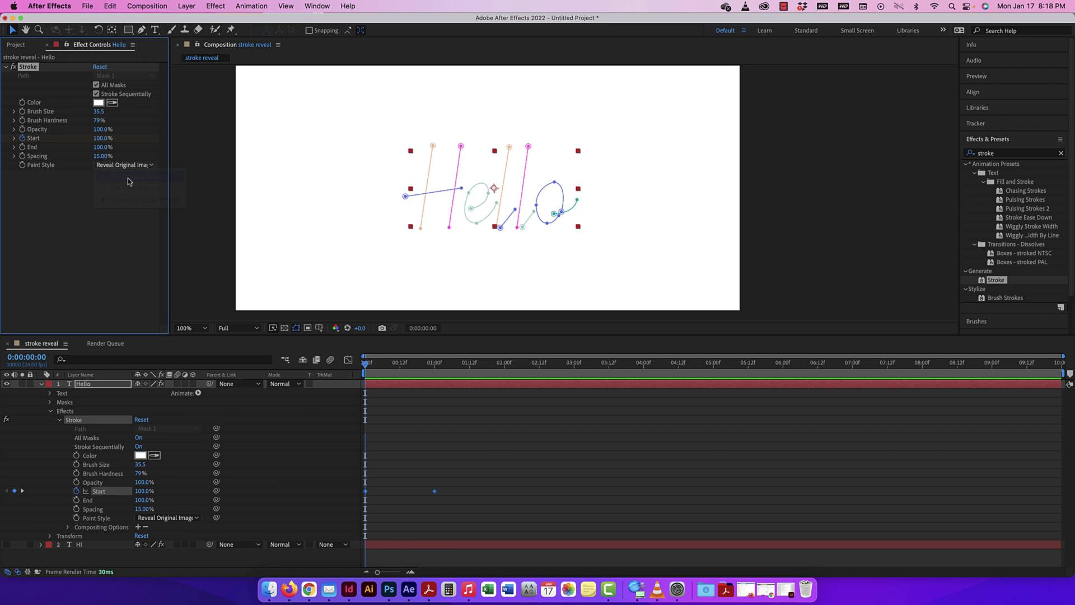
pyautogui.click(364, 367)
pyautogui.press('space')
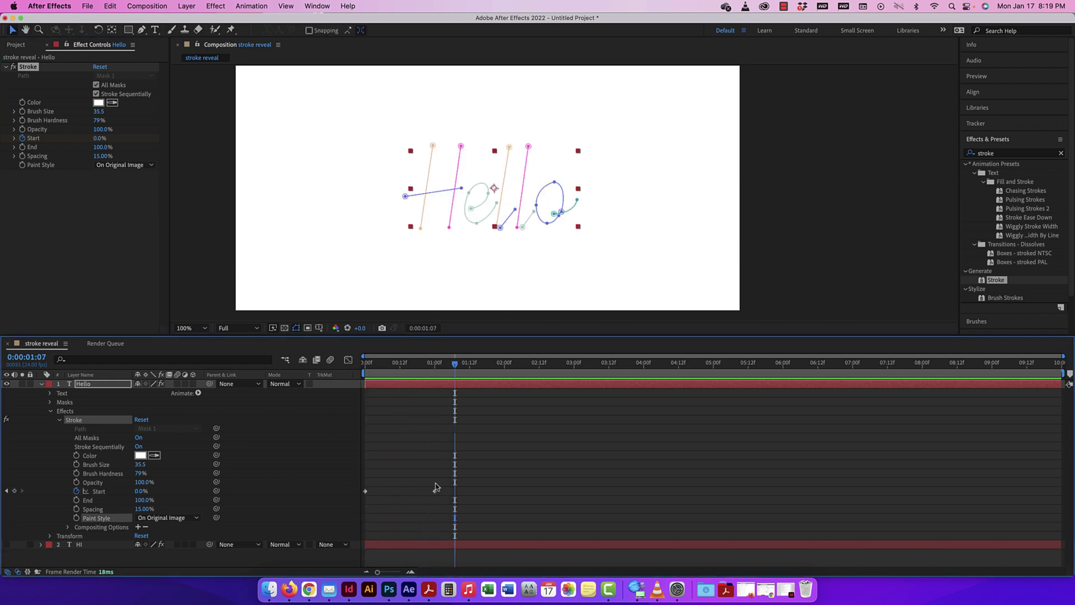
# Reverse the order of the Start keyframes once more and preview with Paint Style On Original Image.
pyautogui.rightClick(435, 491)
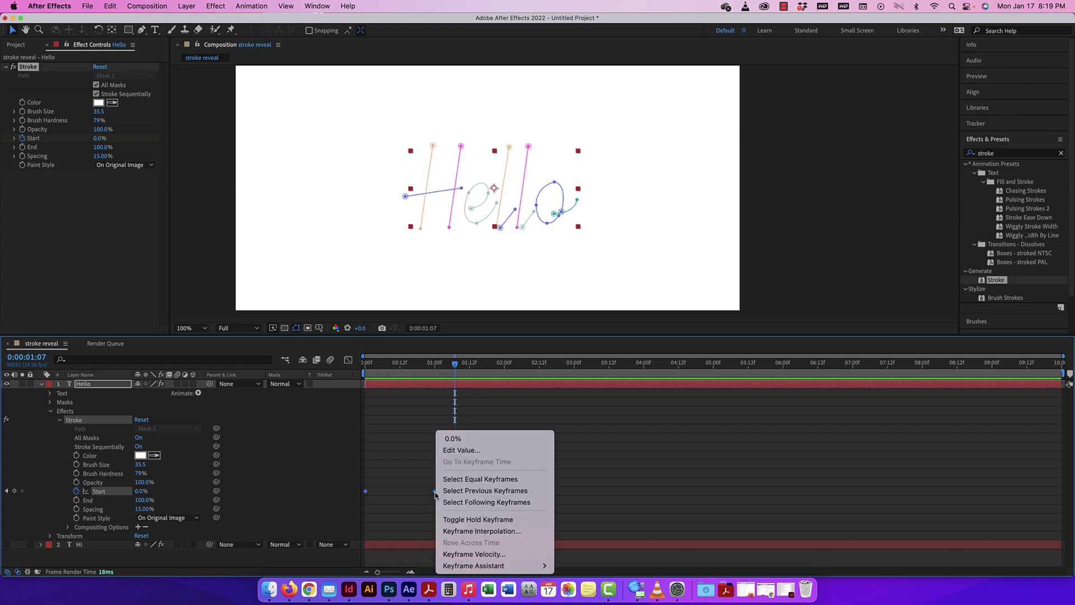
pyautogui.moveTo(477, 566)
pyautogui.click(598, 566)
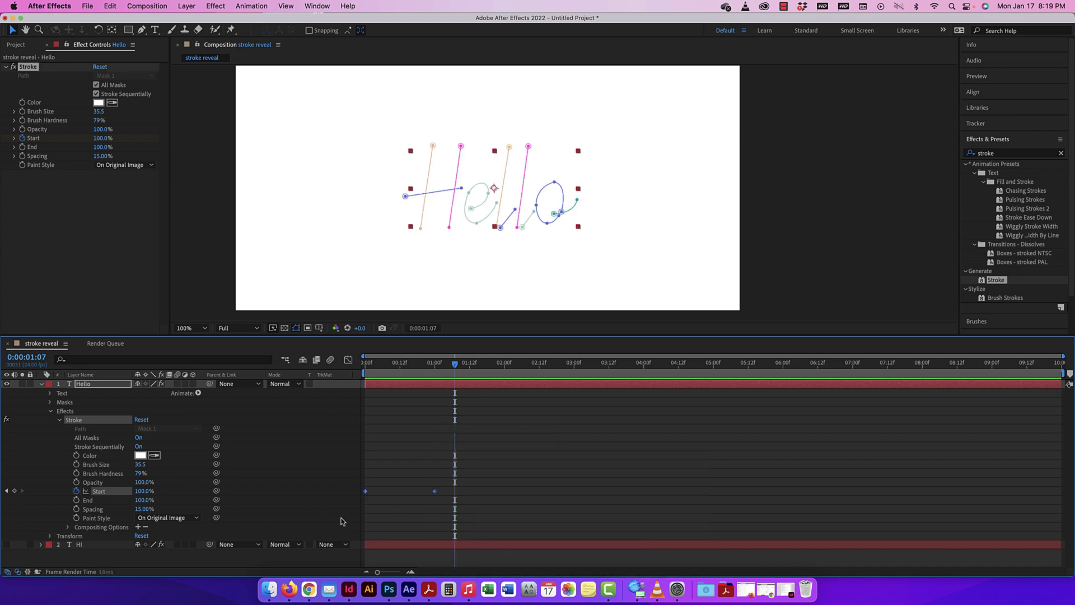
pyautogui.moveTo(454, 364); pyautogui.dragTo(392, 363)
pyautogui.press('space')
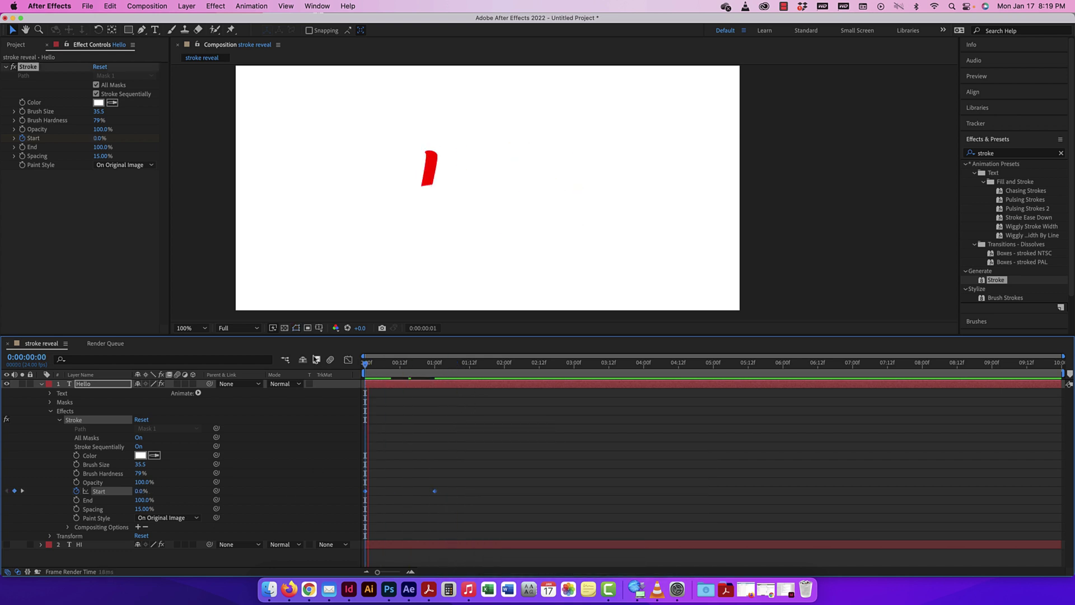
pyautogui.press('space')
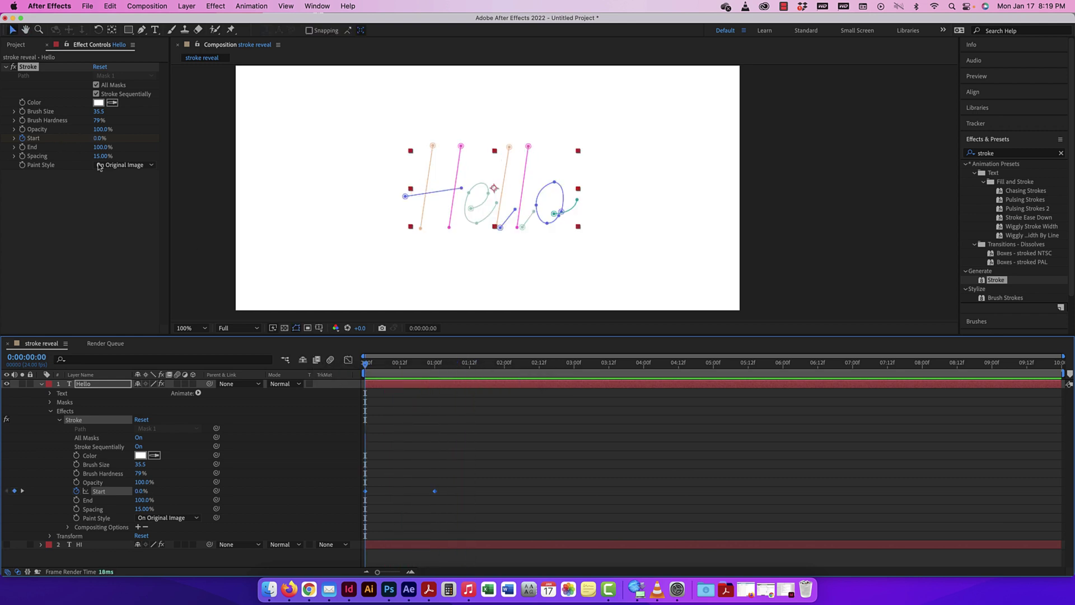
# Remove the keyframe animation from the Stroke effect's Start property.
pyautogui.click(118, 166)
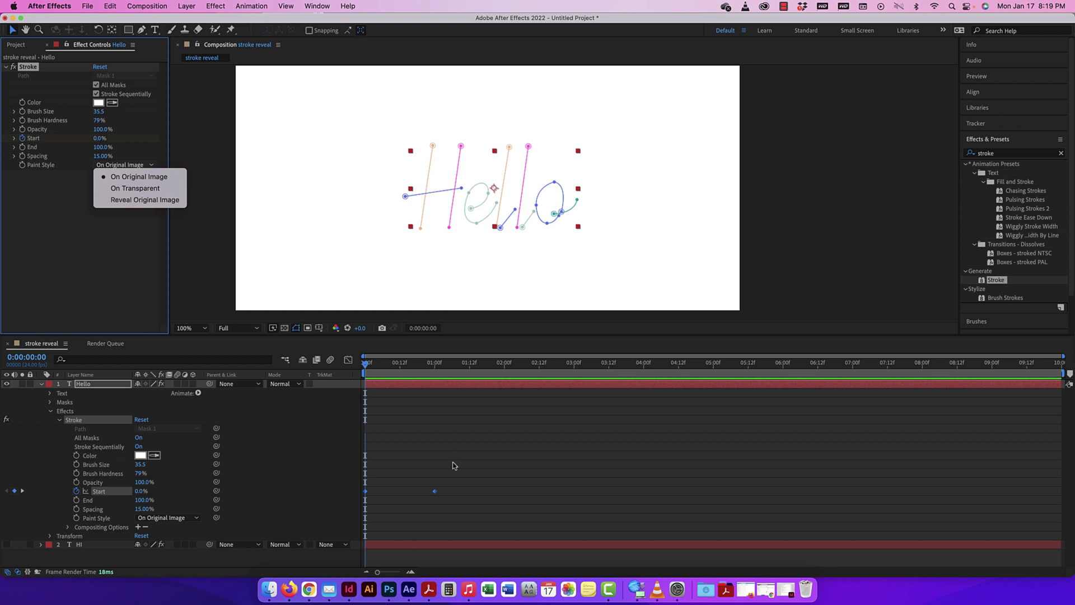
pyautogui.click(444, 491)
pyautogui.moveTo(444, 491); pyautogui.dragTo(361, 497)
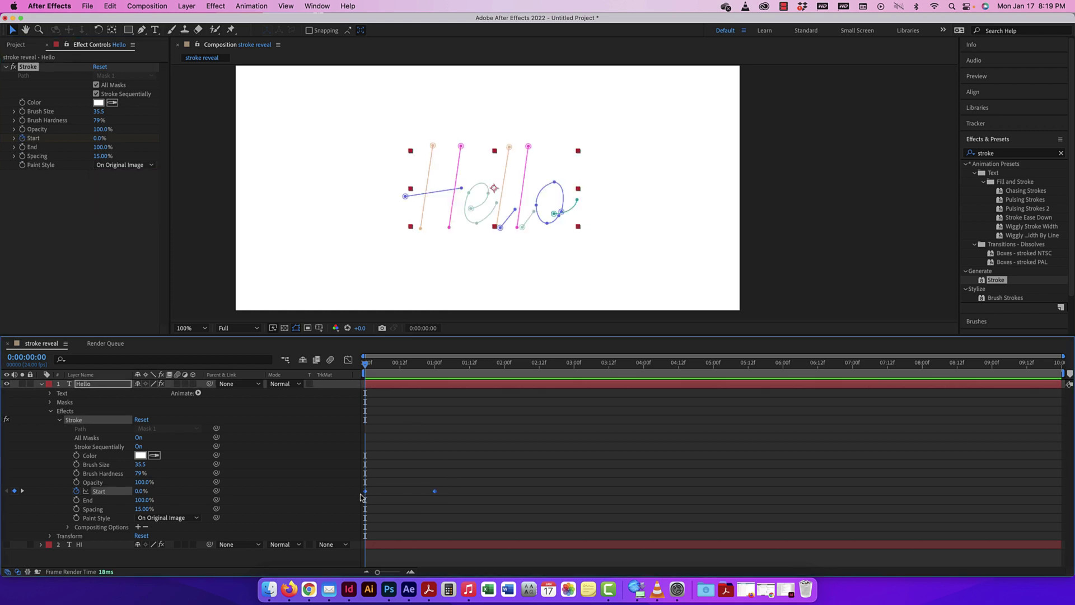
pyautogui.click(77, 491)
# Keyframe the Stroke effect's End at 100% on frame 0:00 and at 0% on 1 second.
pyautogui.click(77, 500)
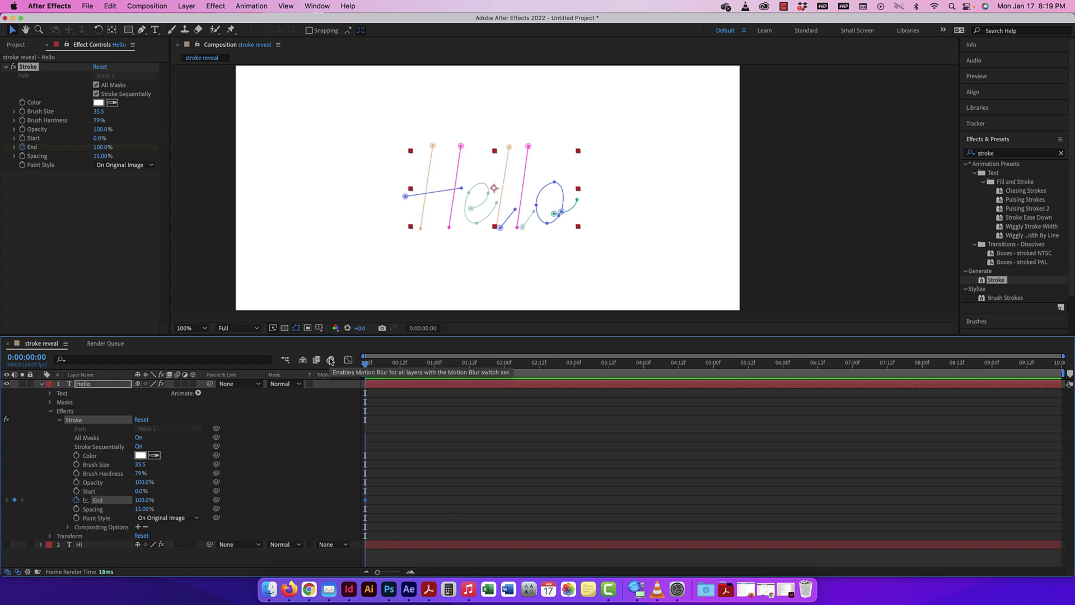
pyautogui.moveTo(366, 365); pyautogui.dragTo(436, 363)
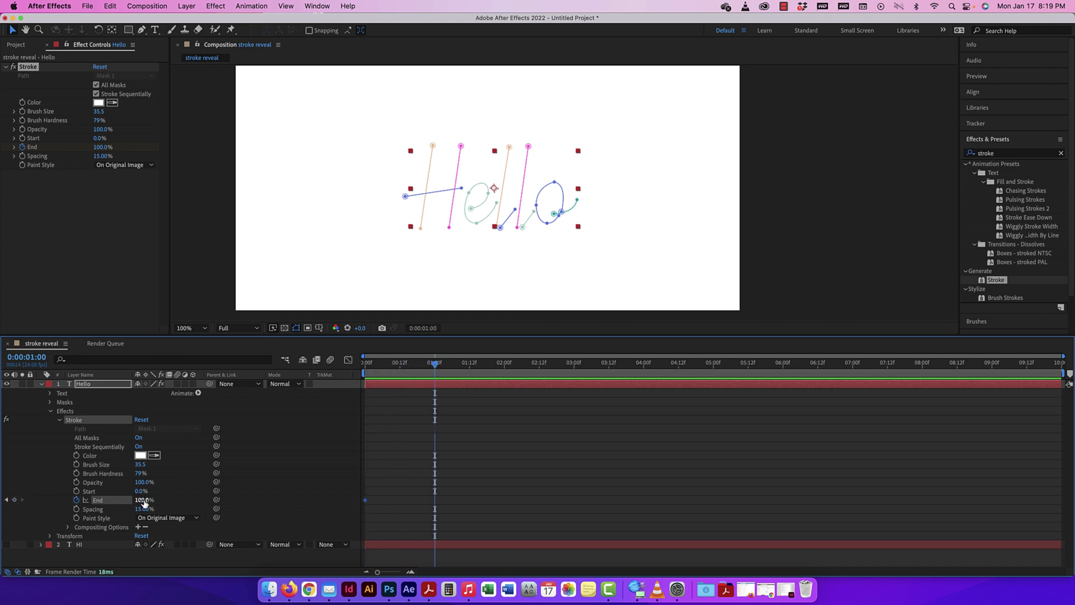
pyautogui.write('12')
pyautogui.press('Return')
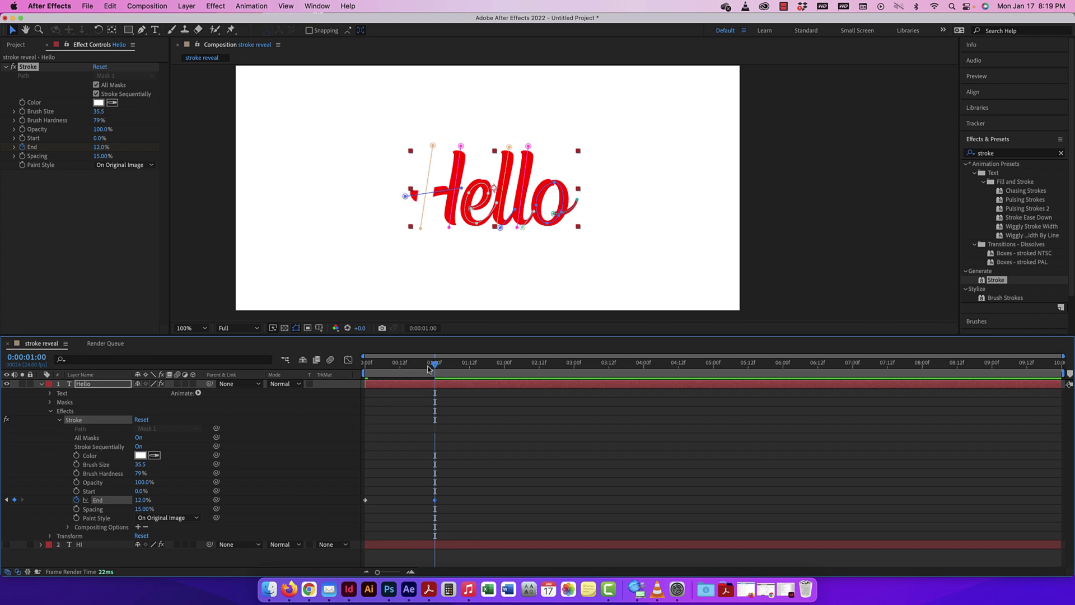
pyautogui.moveTo(145, 500); pyautogui.dragTo(137, 500)
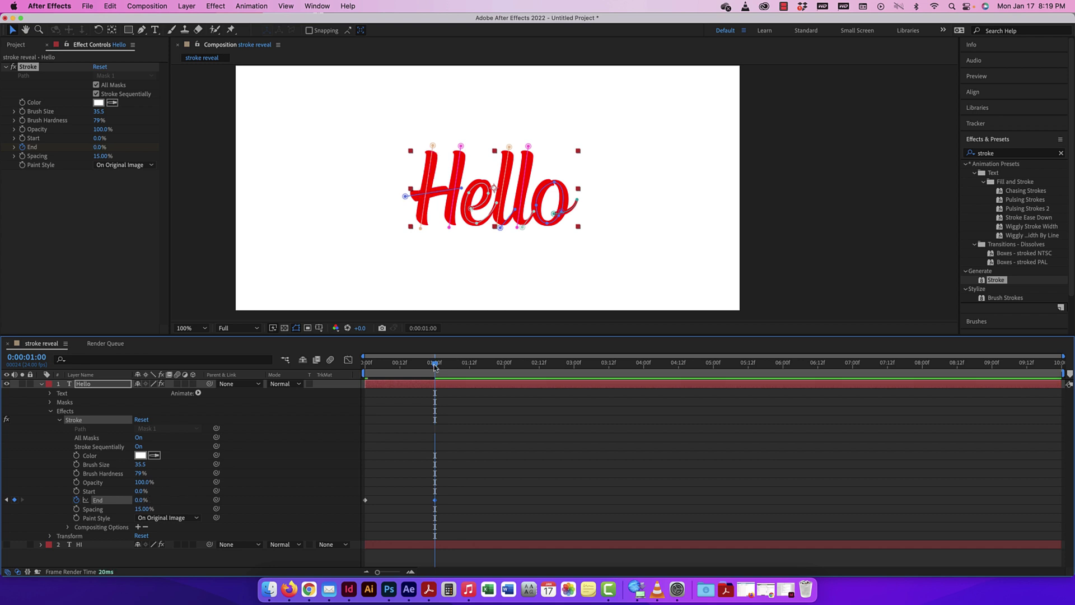
# Preview the End-keyframed Hello reveal from the beginning to past 1 second.
pyautogui.moveTo(434, 367); pyautogui.dragTo(330, 364)
pyautogui.press('space')
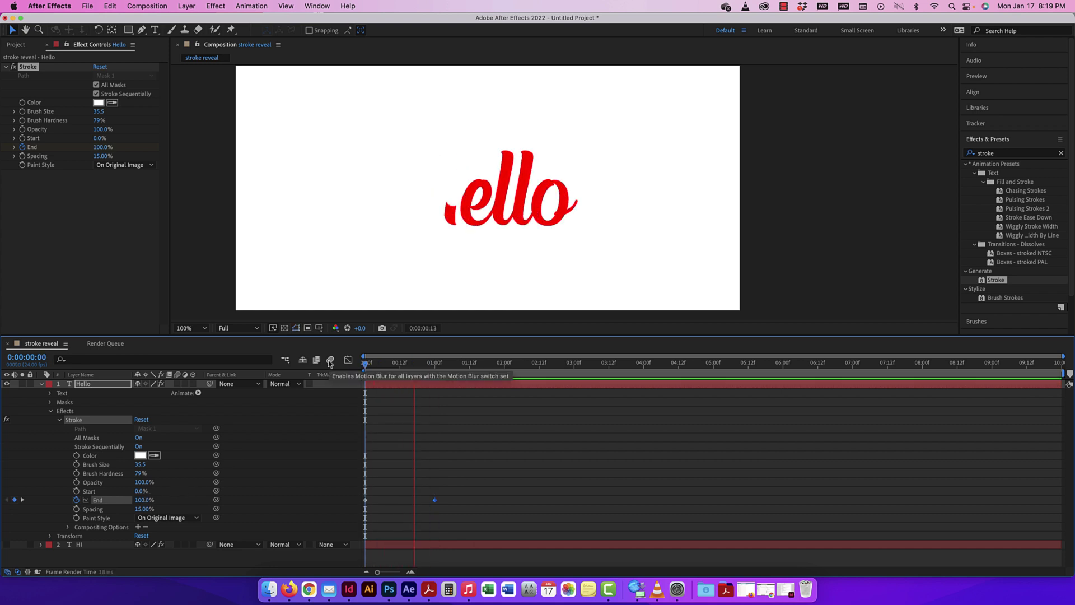
pyautogui.click(461, 364)
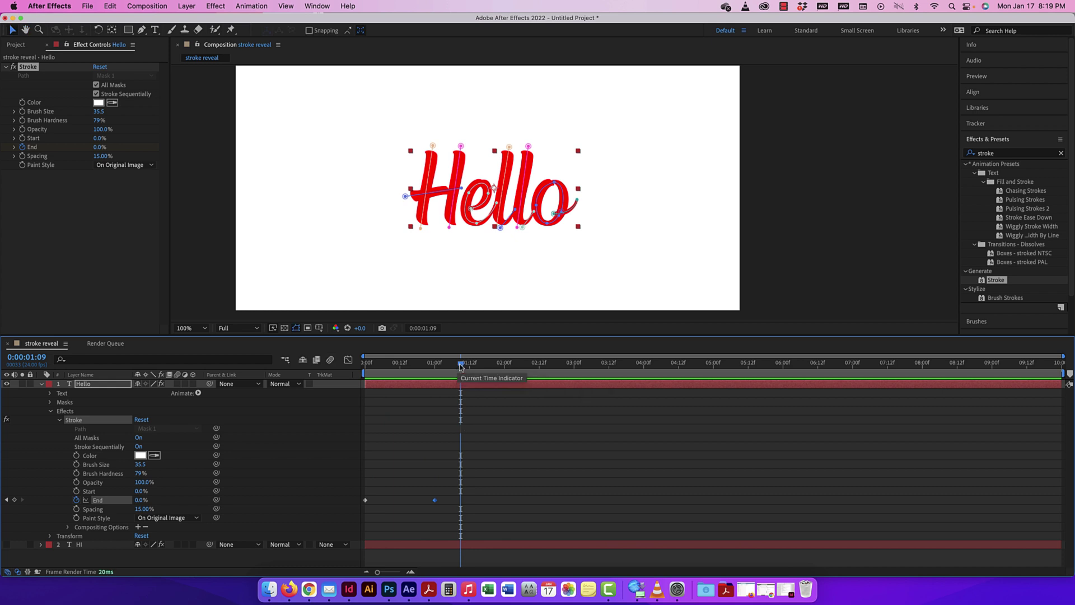
# Set the Stroke effect's Paint Style to Reveal Original Image and preview the Hello animation from the beginning.
pyautogui.click(127, 165)
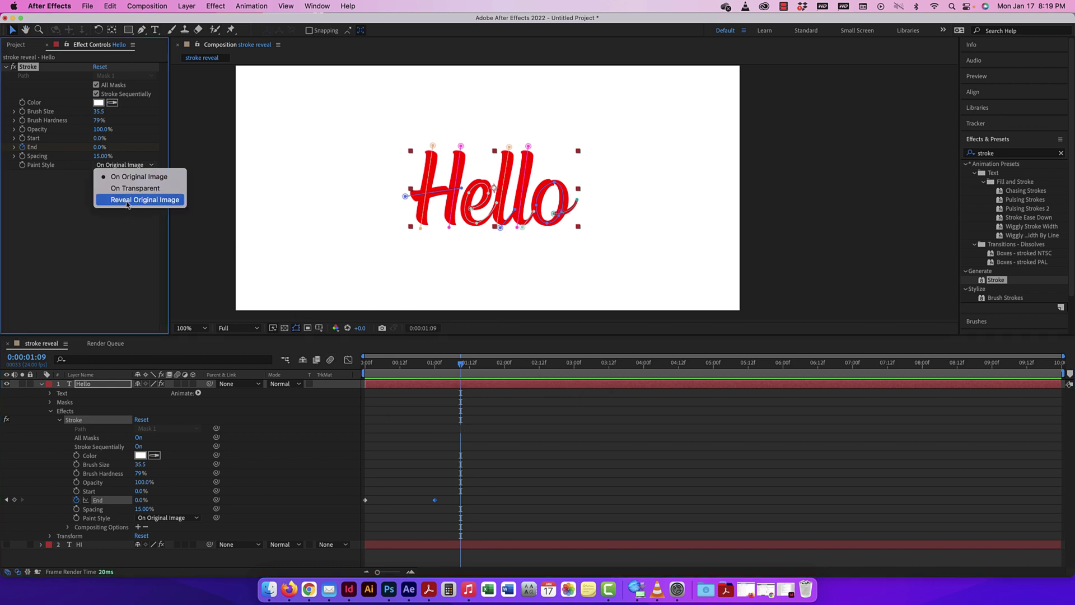
pyautogui.click(127, 200)
pyautogui.click(293, 358)
pyautogui.press('Home')
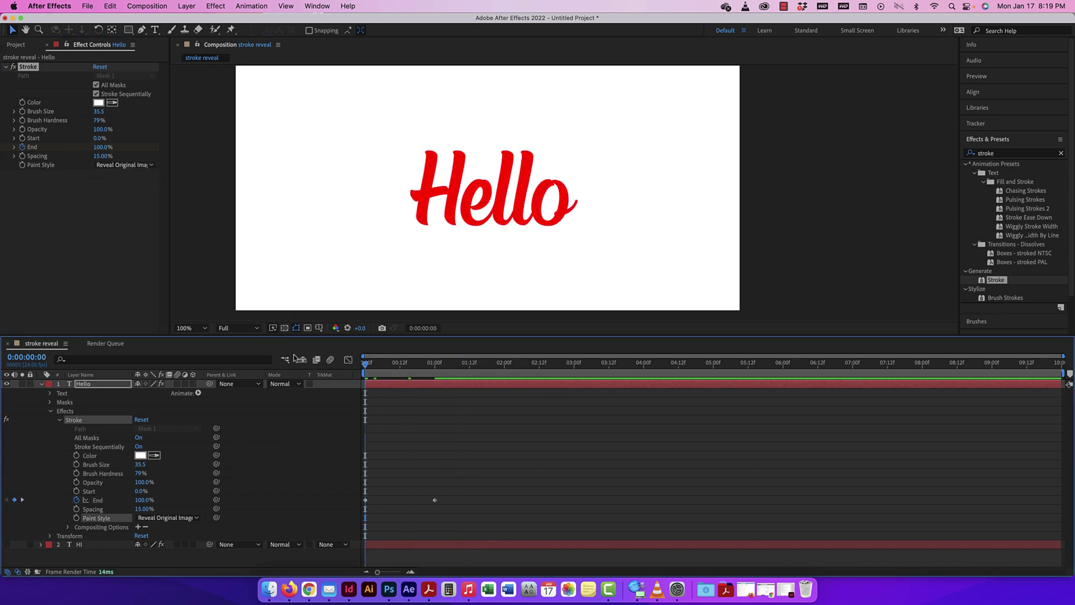
pyautogui.press('space')
pyautogui.press('space')
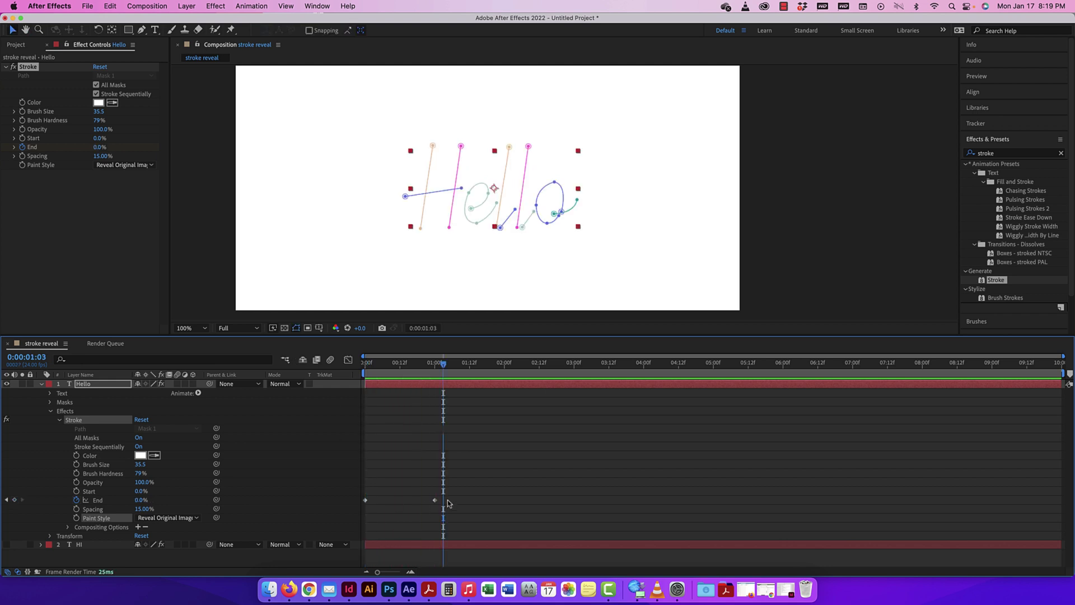
# Change the Stroke End keyframes to 0% at frame 0:00 and 100% at 1 second.
pyautogui.moveTo(445, 369); pyautogui.dragTo(322, 364)
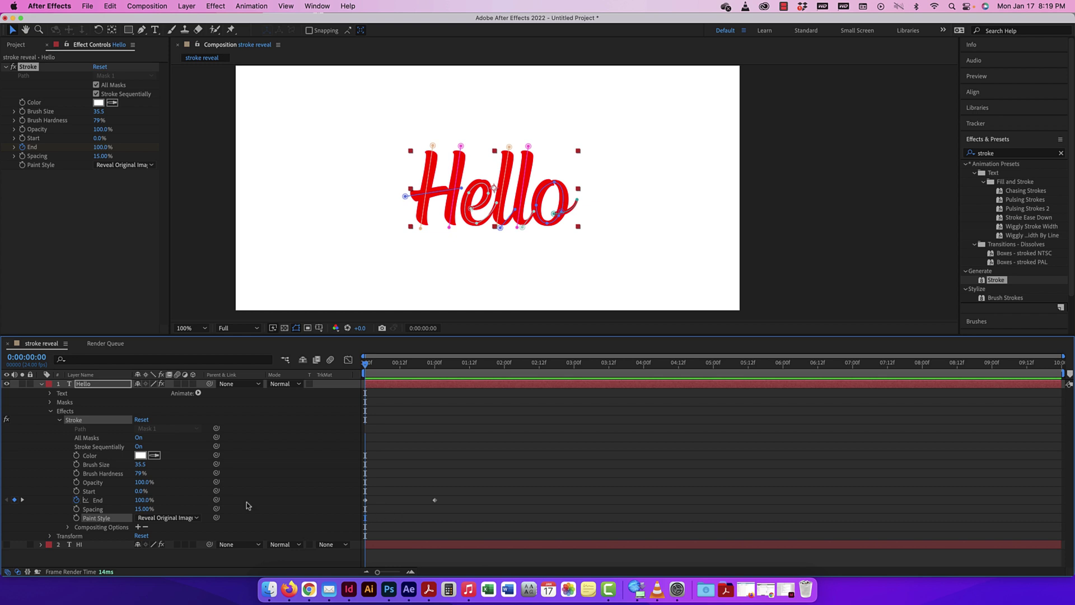
pyautogui.click(146, 500)
pyautogui.write('0')
pyautogui.press('Return')
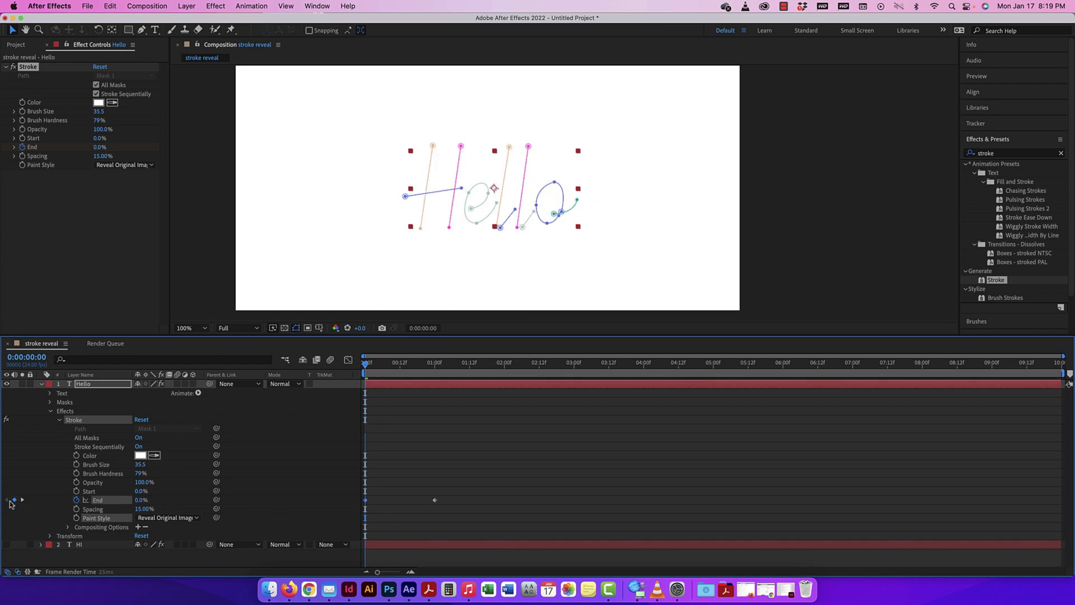
pyautogui.moveTo(365, 365)
pyautogui.mouseDown()
pyautogui.moveTo(409, 365)
pyautogui.moveTo(376, 366)
pyautogui.mouseUp()
pyautogui.click(22, 500)
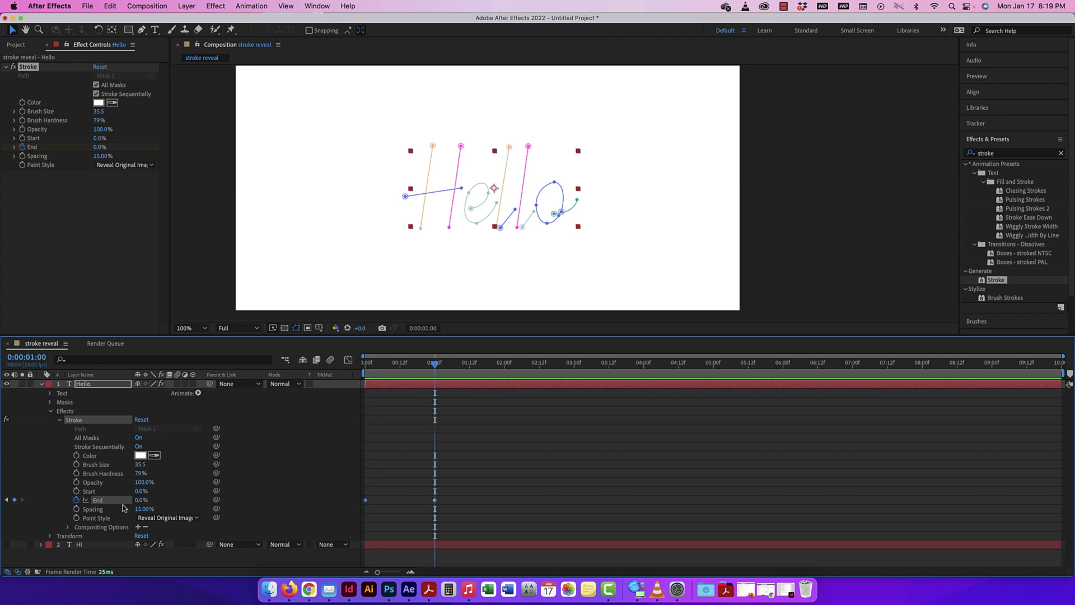
pyautogui.moveTo(140, 500); pyautogui.dragTo(247, 495)
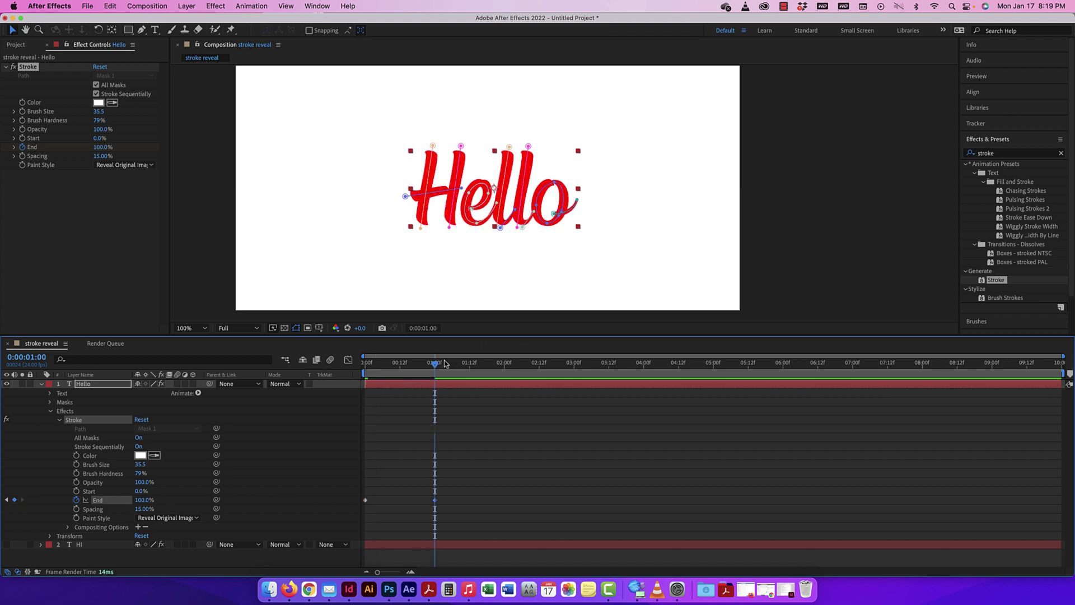
# Preview the Hello reveal from the beginning and review the Stroke effect's Paint Style options without changing them.
pyautogui.moveTo(435, 365); pyautogui.dragTo(353, 364)
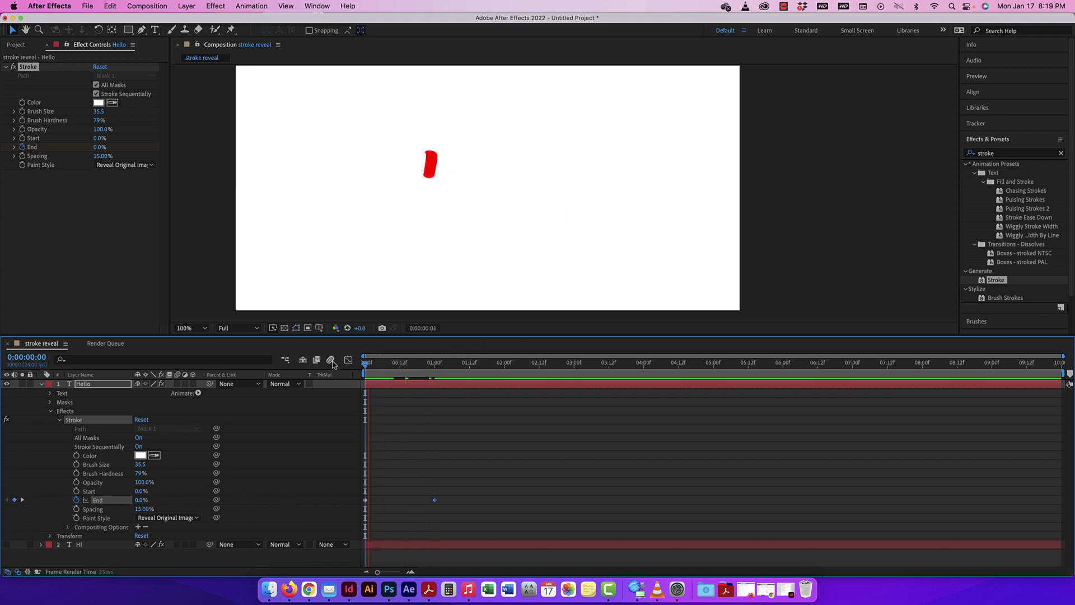
pyautogui.press('space')
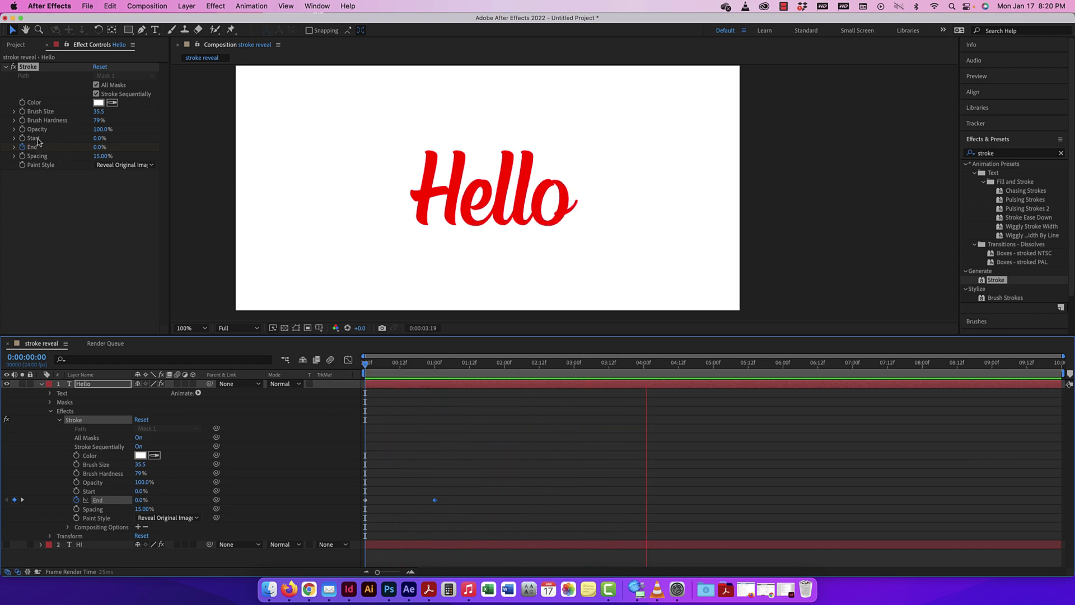
pyautogui.click(110, 166)
pyautogui.click(111, 166)
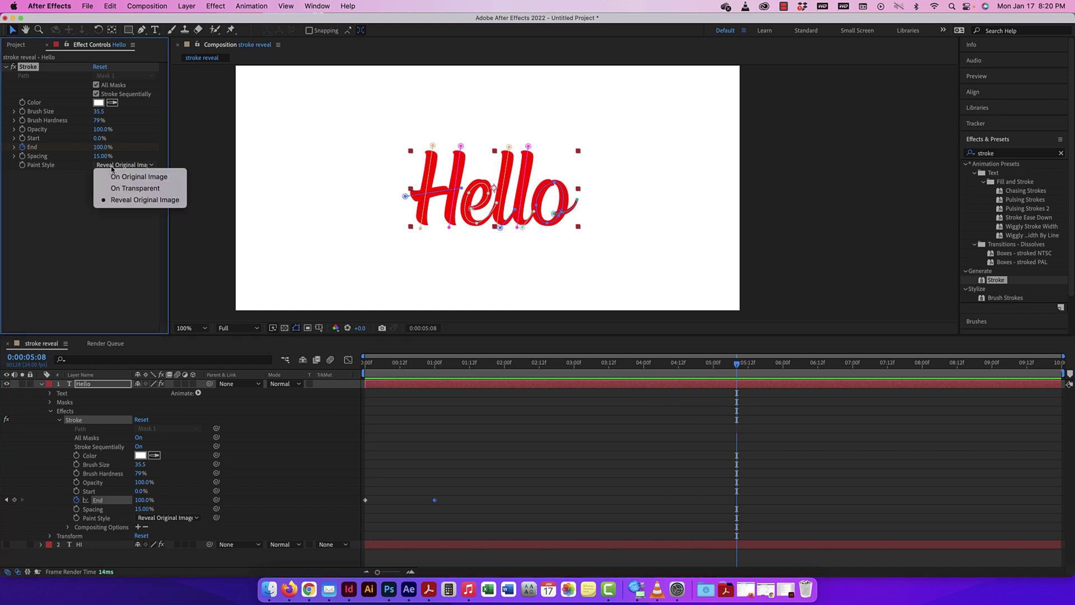
pyautogui.click(28, 203)
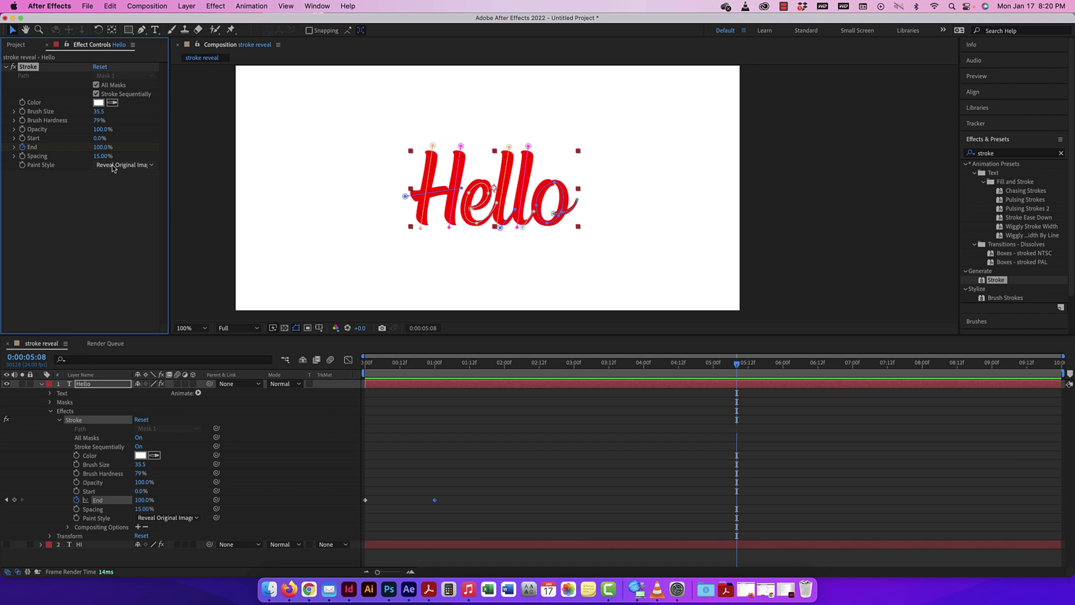
# Move the Hello text straight down into the lower half of the composition.
pyautogui.press('super+minus')
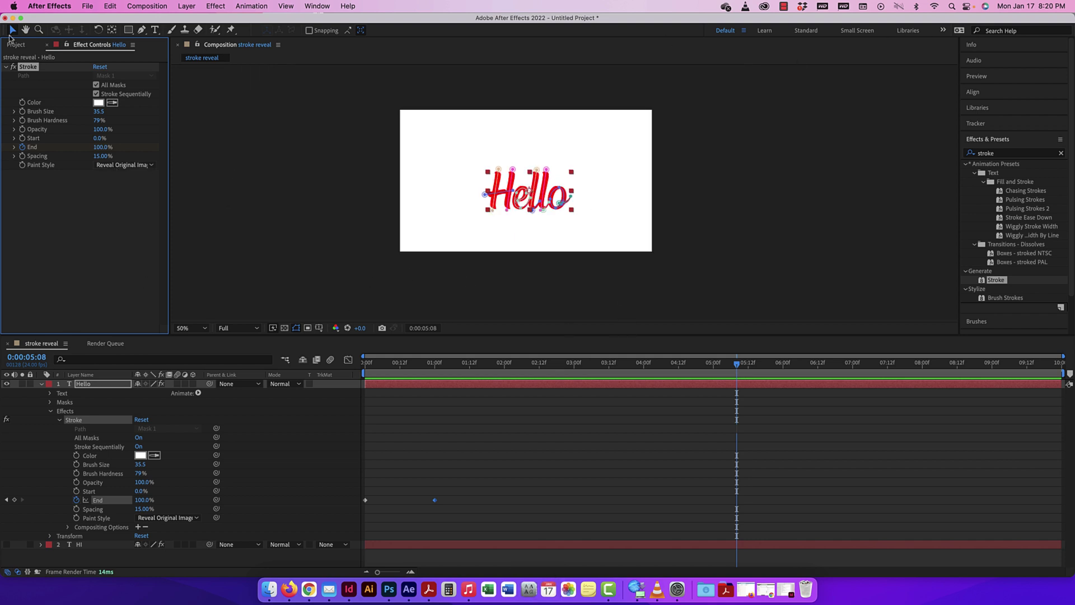
pyautogui.click(536, 199)
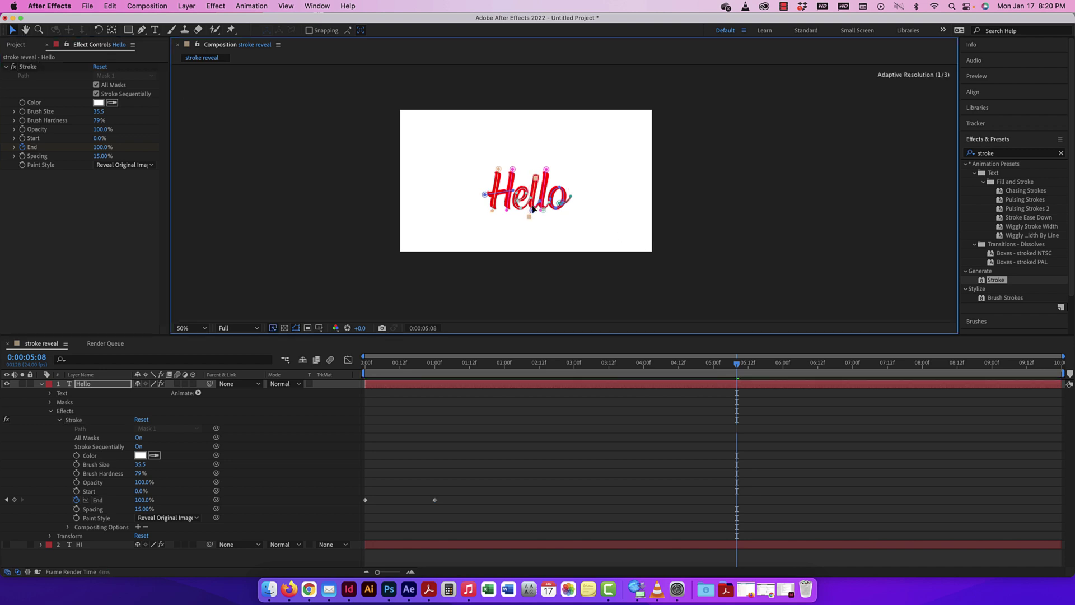
pyautogui.press('super+z')
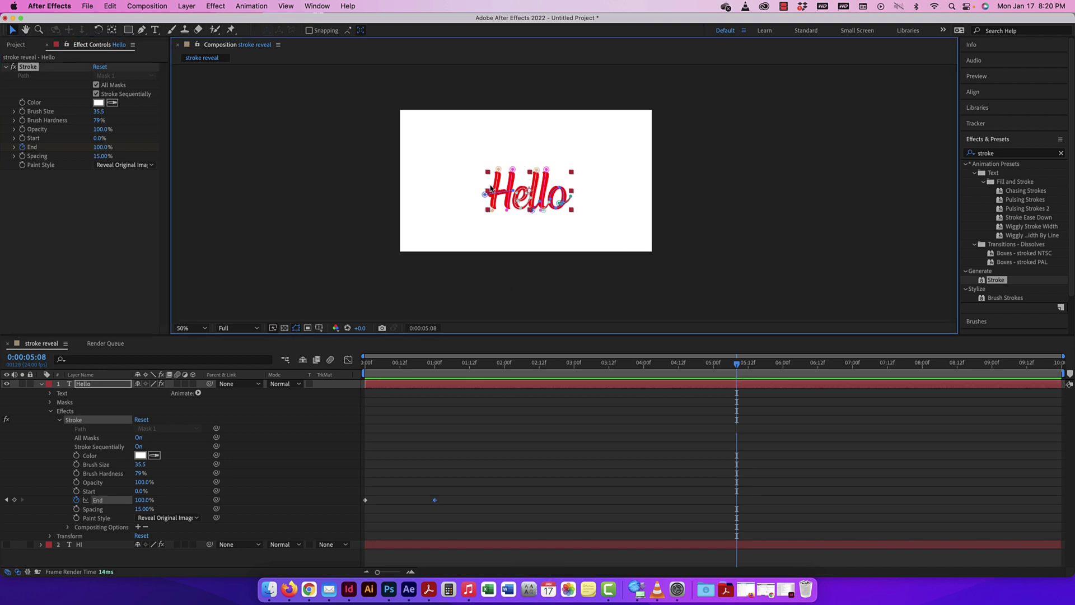
pyautogui.moveTo(491, 173); pyautogui.dragTo(491, 189)
pyautogui.hotkey('shift', 'Down')
pyautogui.hotkey('shift', 'Down')
pyautogui.hotkey('shift', 'Down')
pyautogui.hotkey('shift', 'Down')
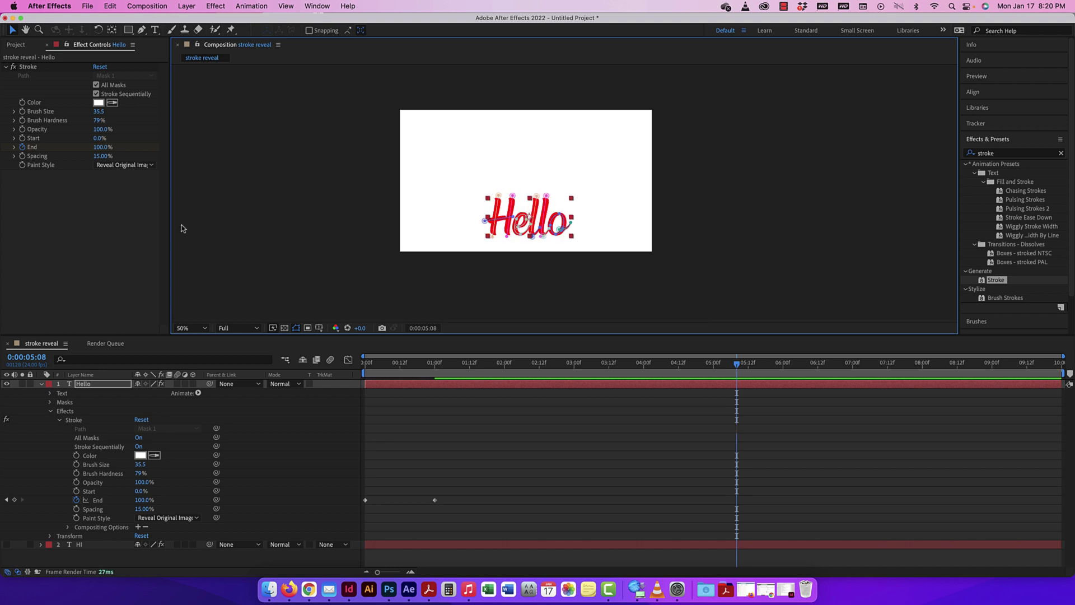
# Collapse the Hello layer, make the HI layer visible, and preview both text reveals together from the beginning.
pyautogui.click(40, 386)
pyautogui.click(6, 392)
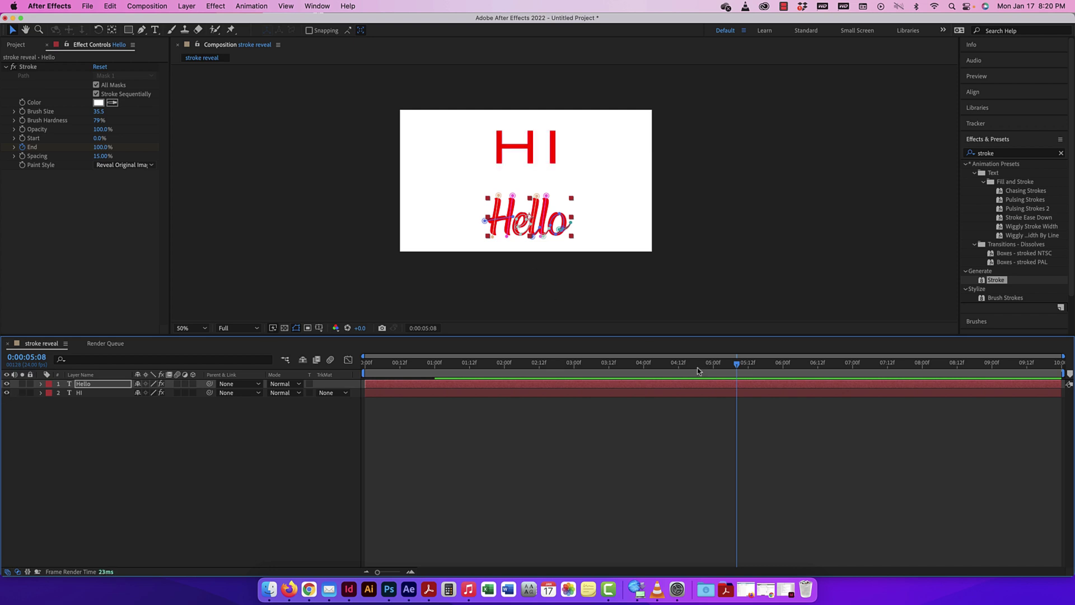
pyautogui.moveTo(736, 365); pyautogui.dragTo(365, 365)
pyautogui.press('space')
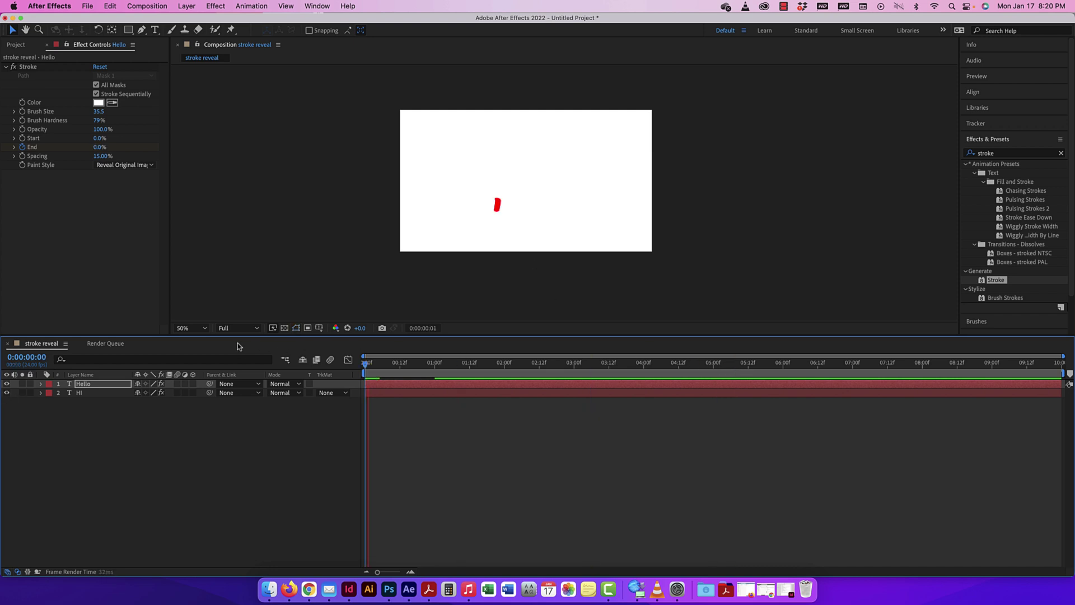
pyautogui.press('space')
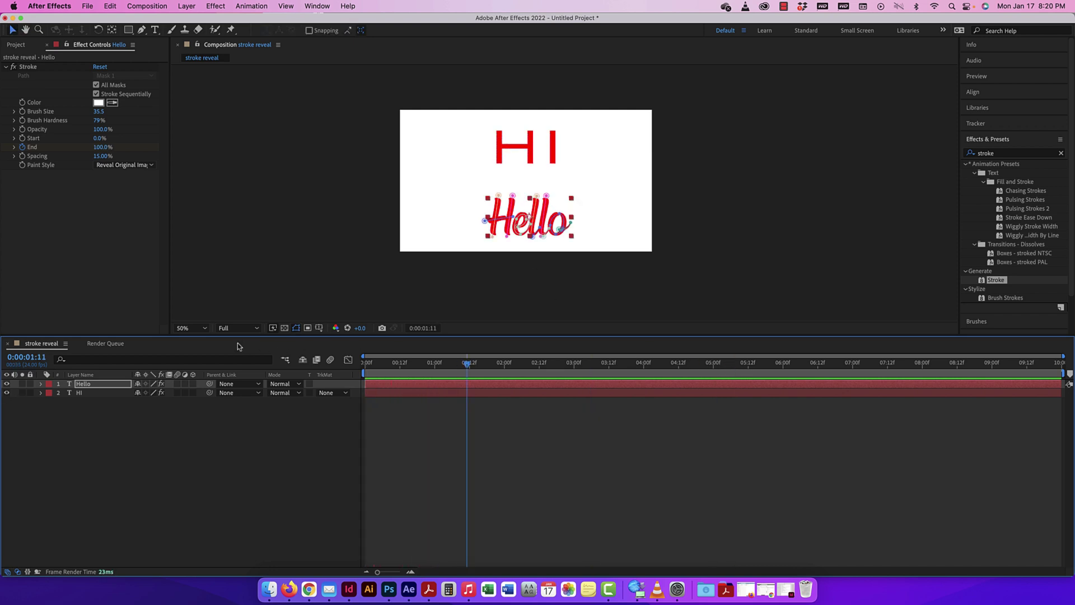